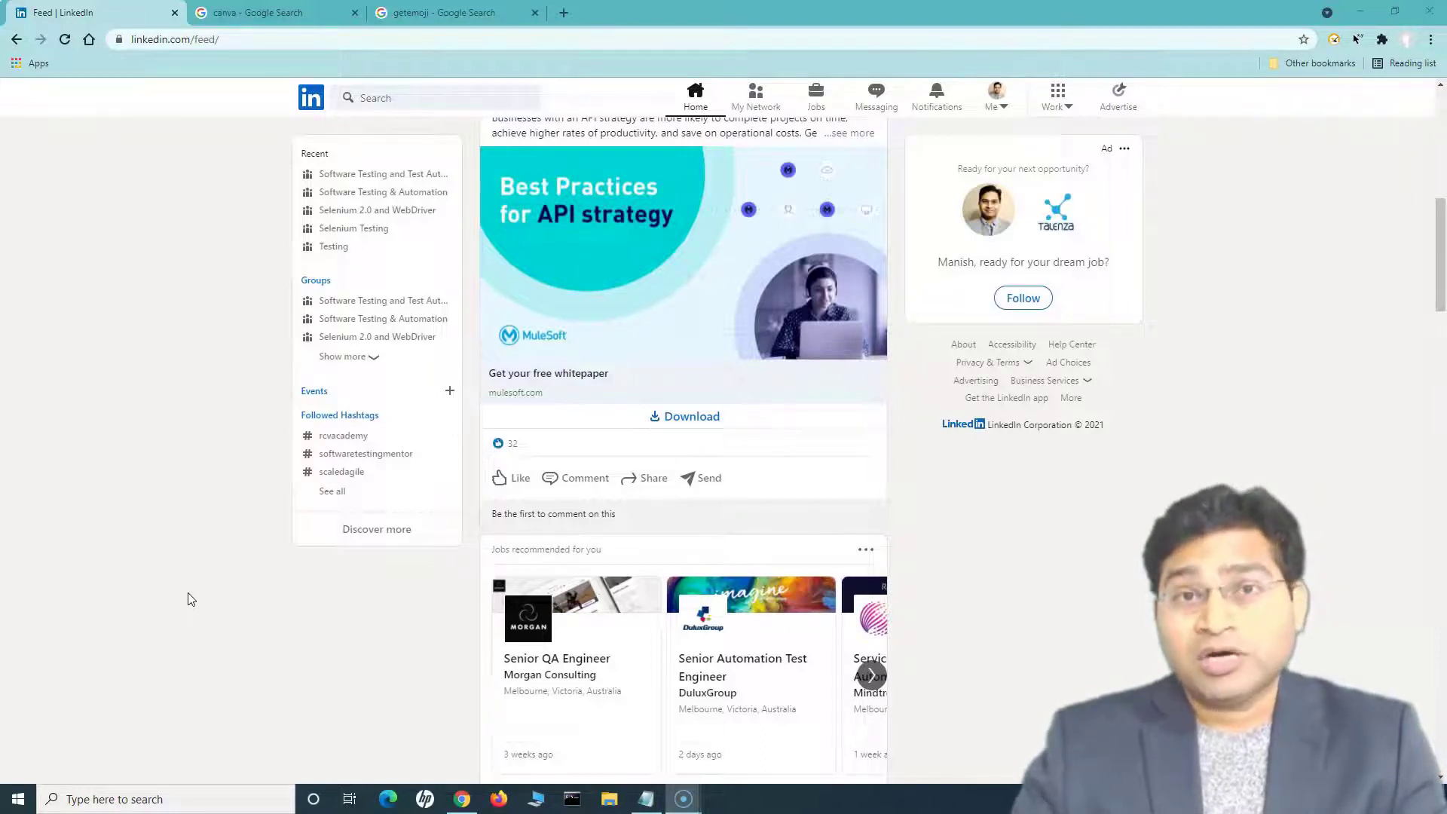
Open your own profile from the Me menu, showing the teal banner and SAFe SPC headline
{"action": "left_click", "coordinate": [181, 597]}
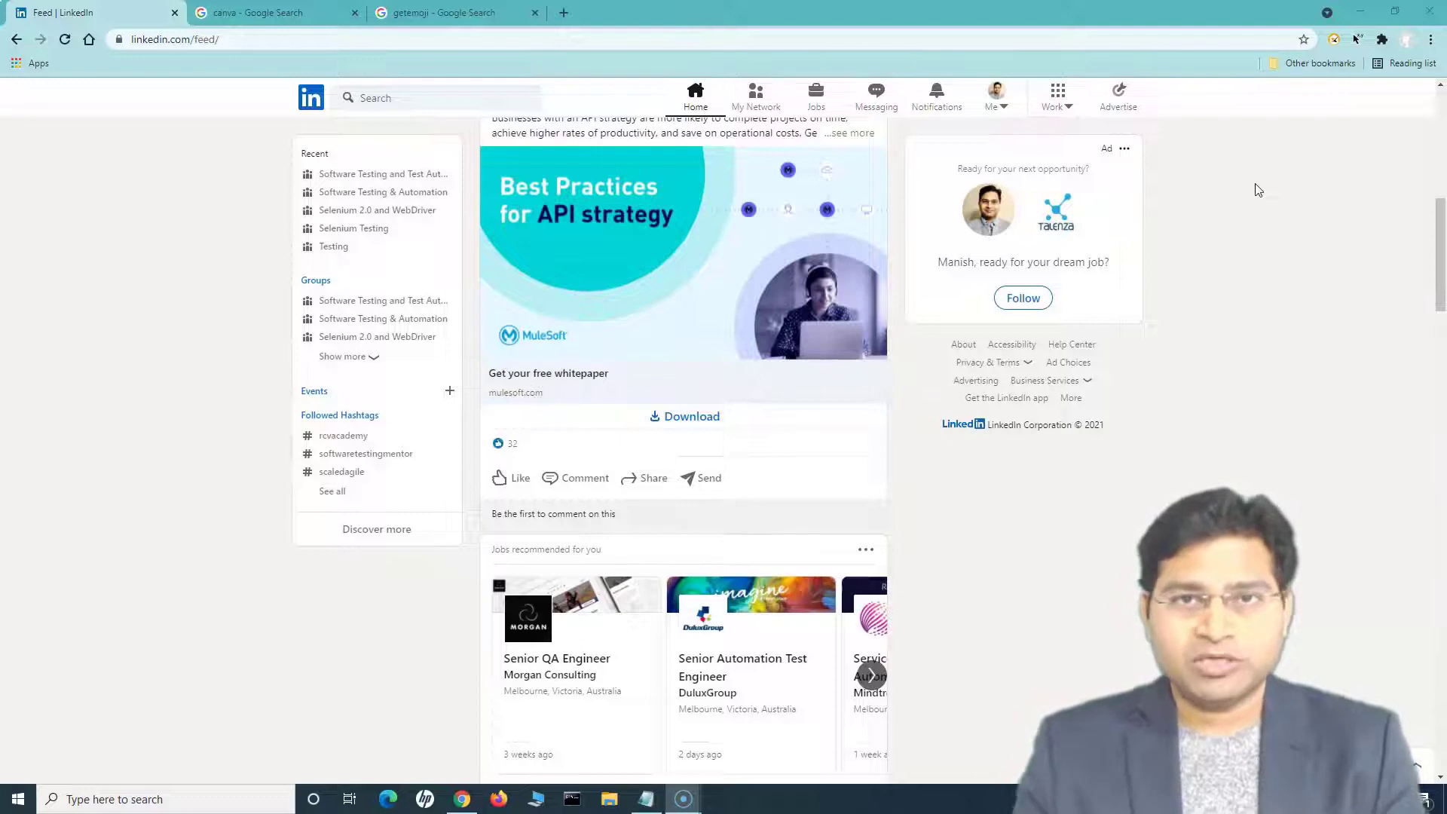
{"action": "left_click", "coordinate": [1267, 188]}
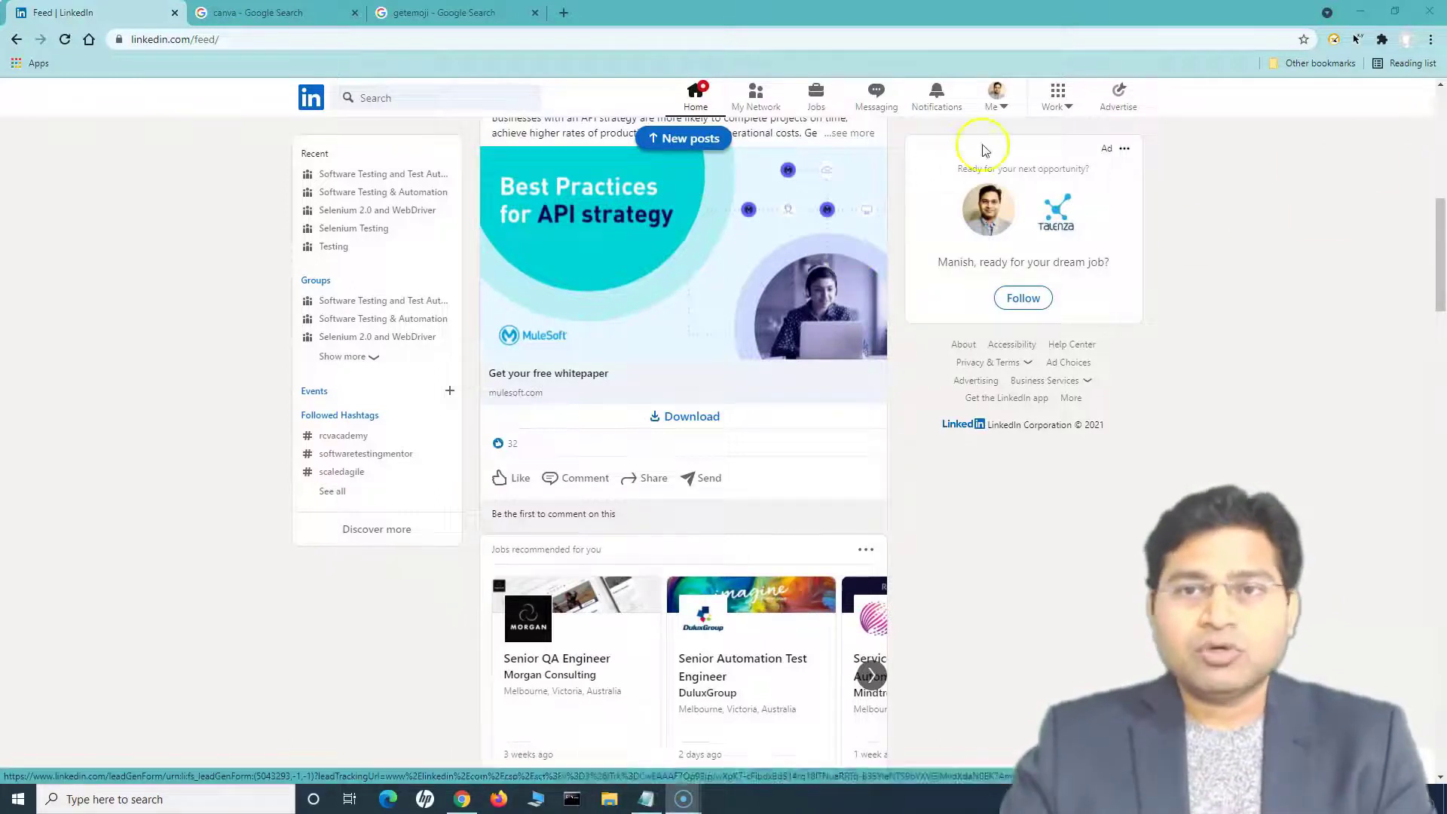
{"action": "left_click", "coordinate": [999, 106]}
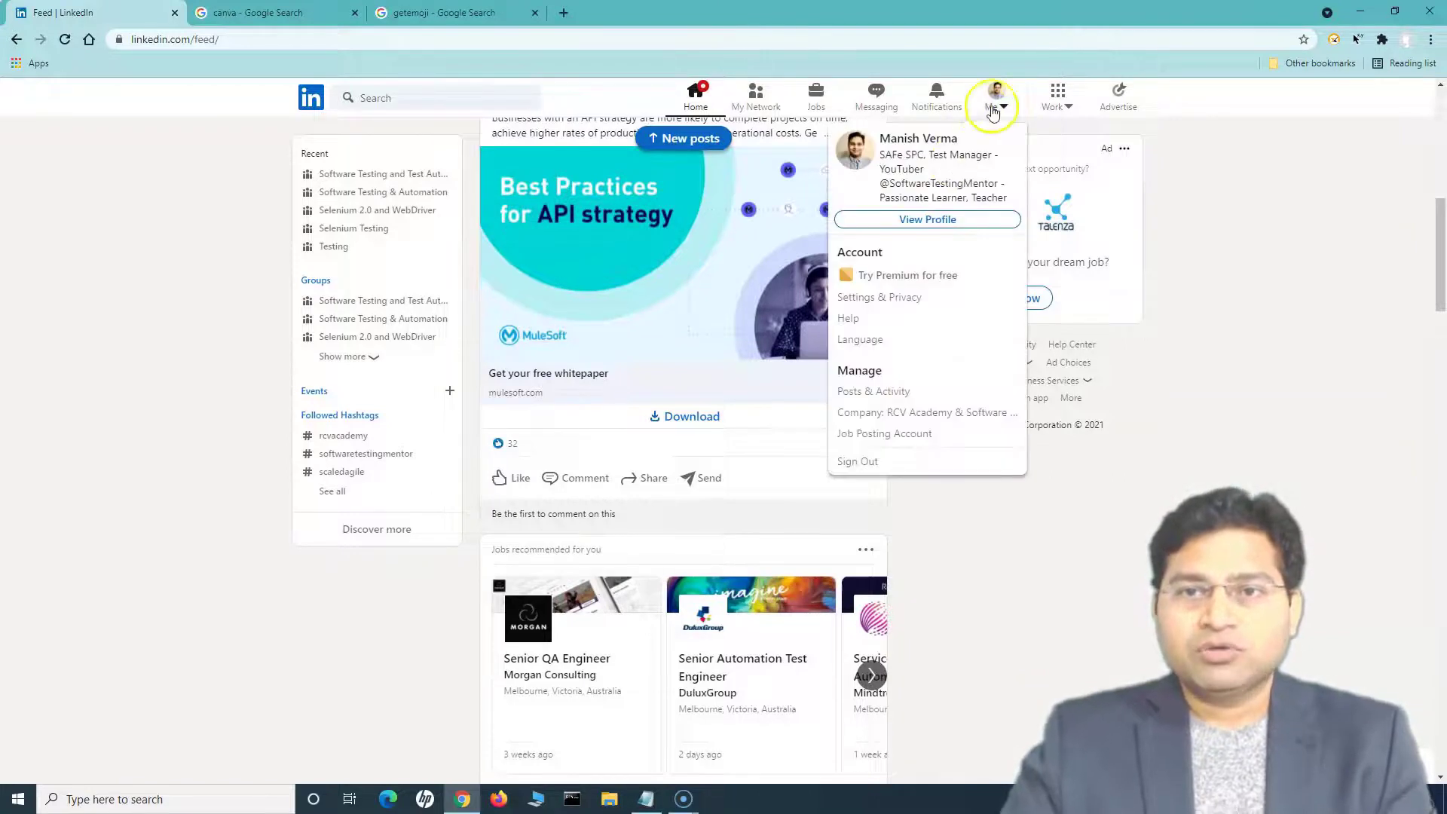
{"action": "left_click", "coordinate": [934, 221]}
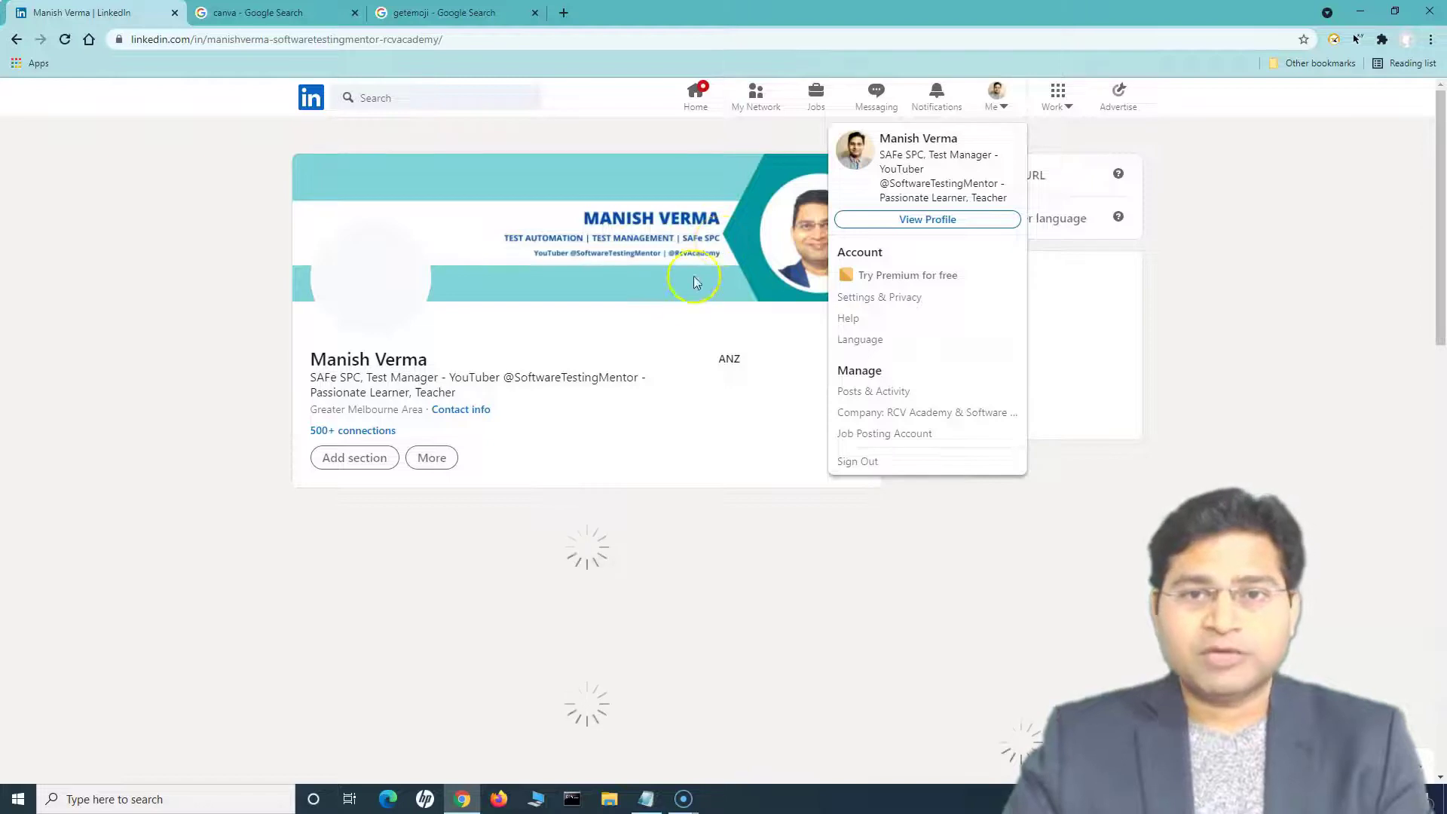
{"action": "left_click", "coordinate": [150, 246]}
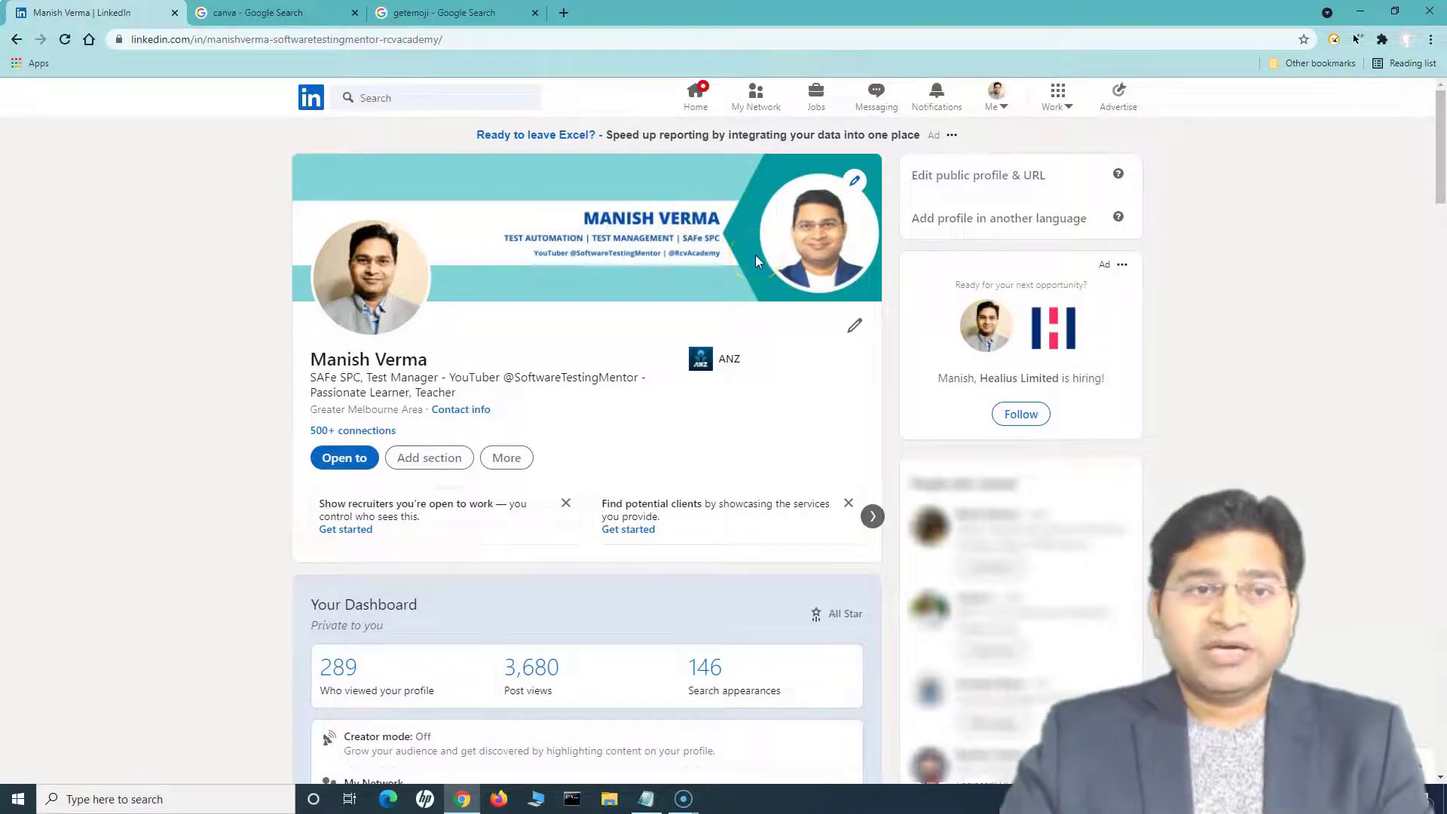
Switch over to the Google search results for Canva
{"action": "left_click", "coordinate": [842, 243]}
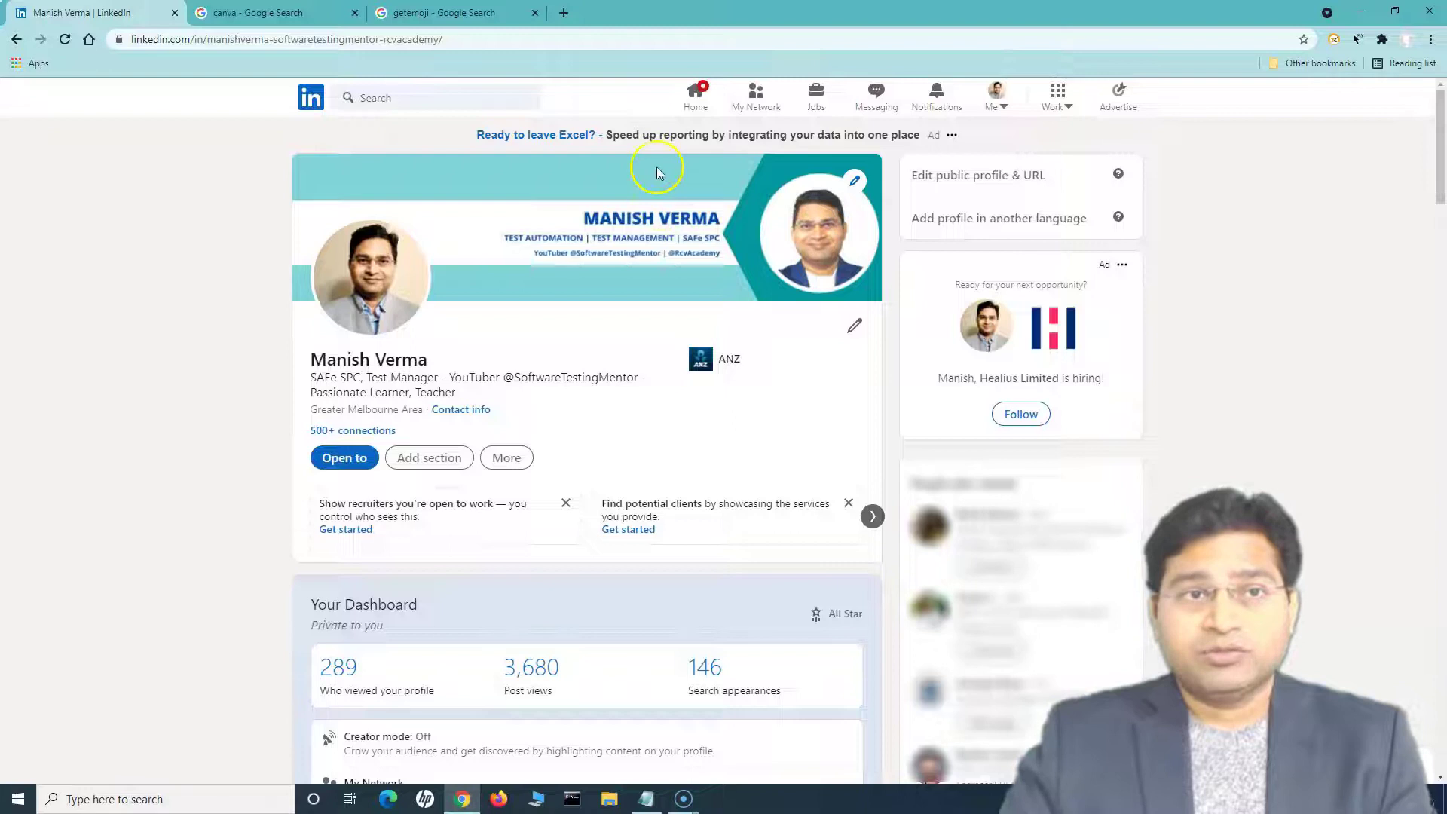
{"action": "left_click", "coordinate": [587, 278]}
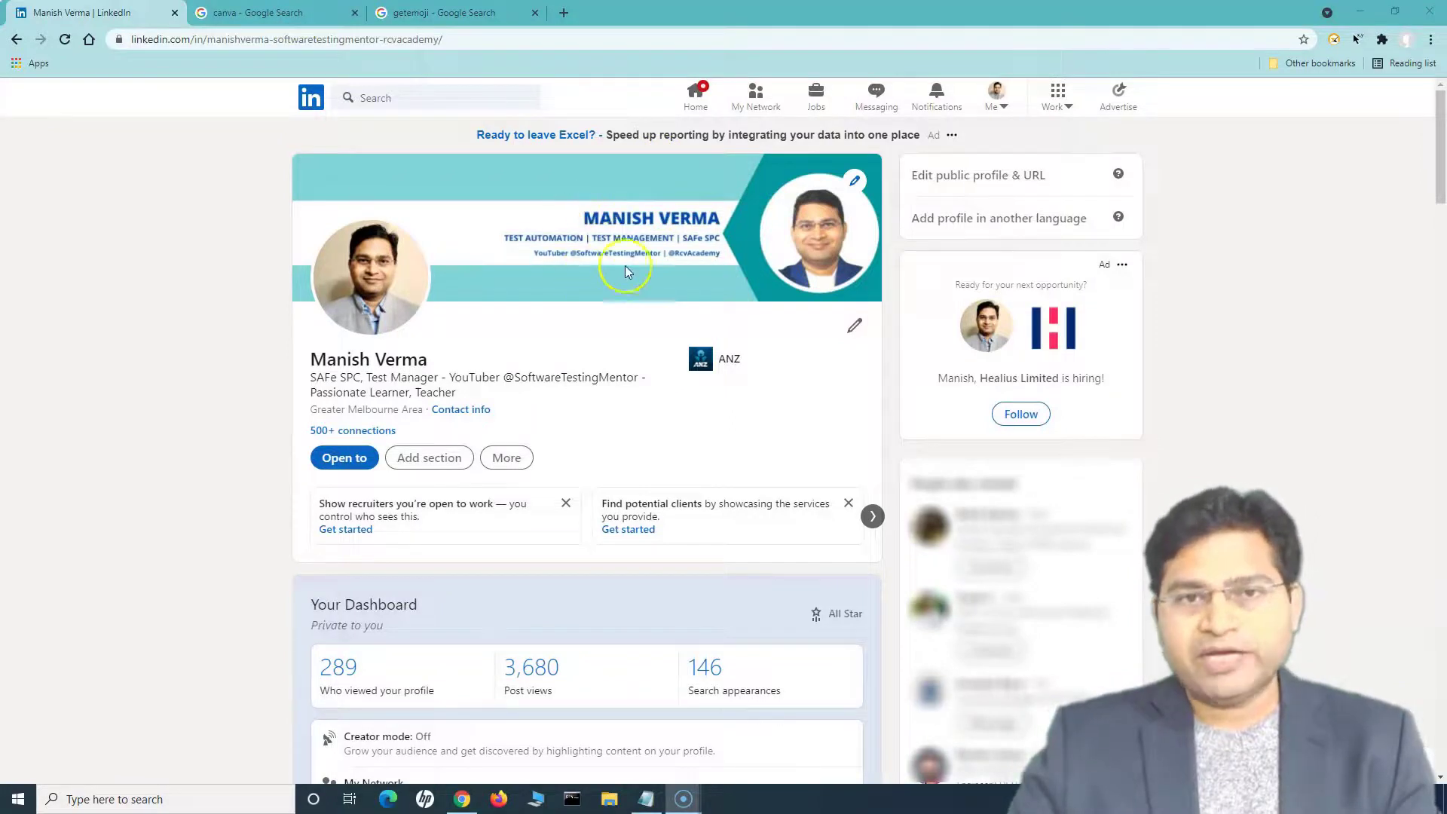
{"action": "left_click", "coordinate": [269, 16]}
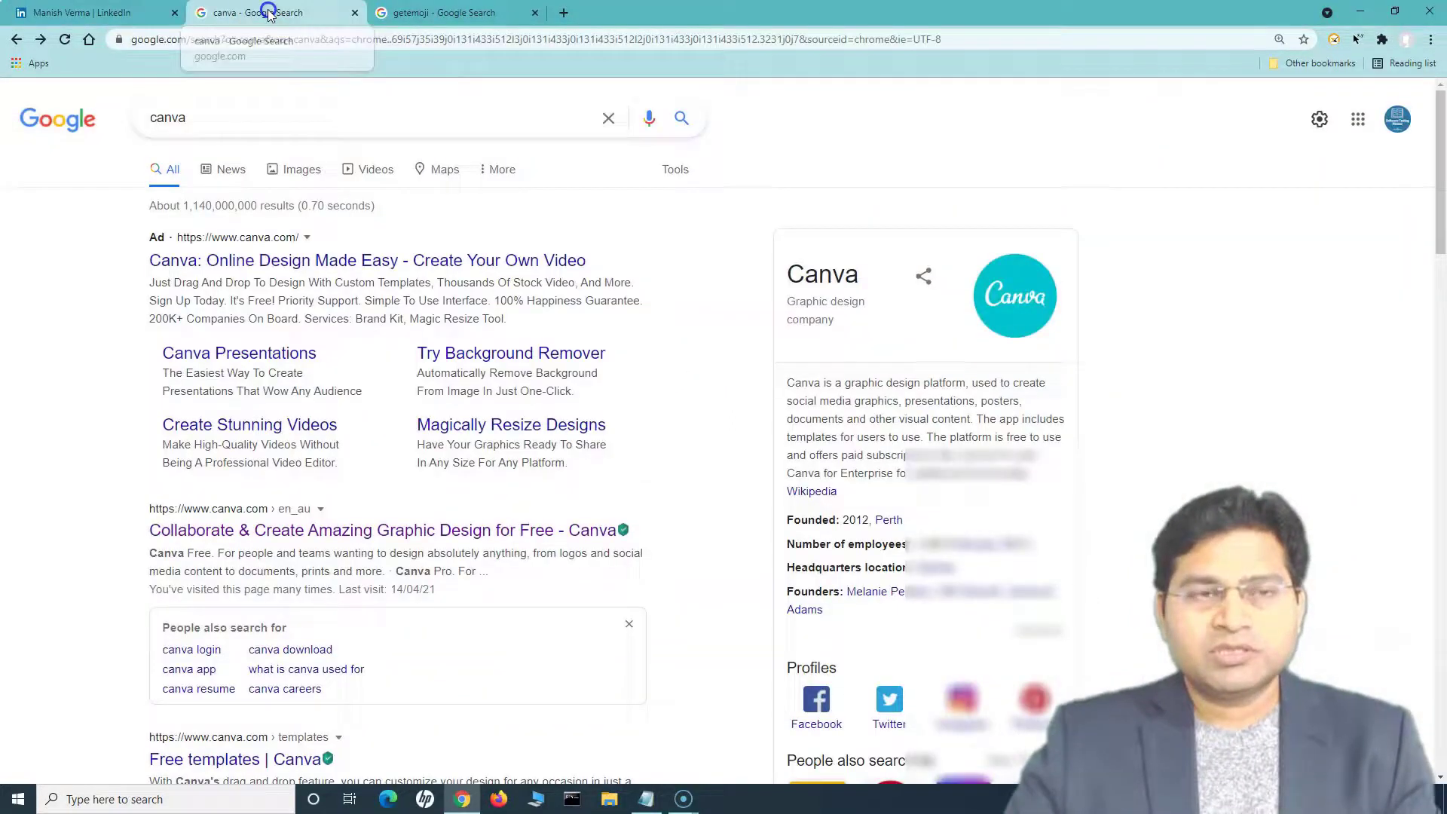
Open Canva in an incognito window and start a blank LinkedIn Banner design from a 'linked' search
{"action": "right_click", "coordinate": [330, 536]}
{"action": "left_click", "coordinate": [462, 575]}
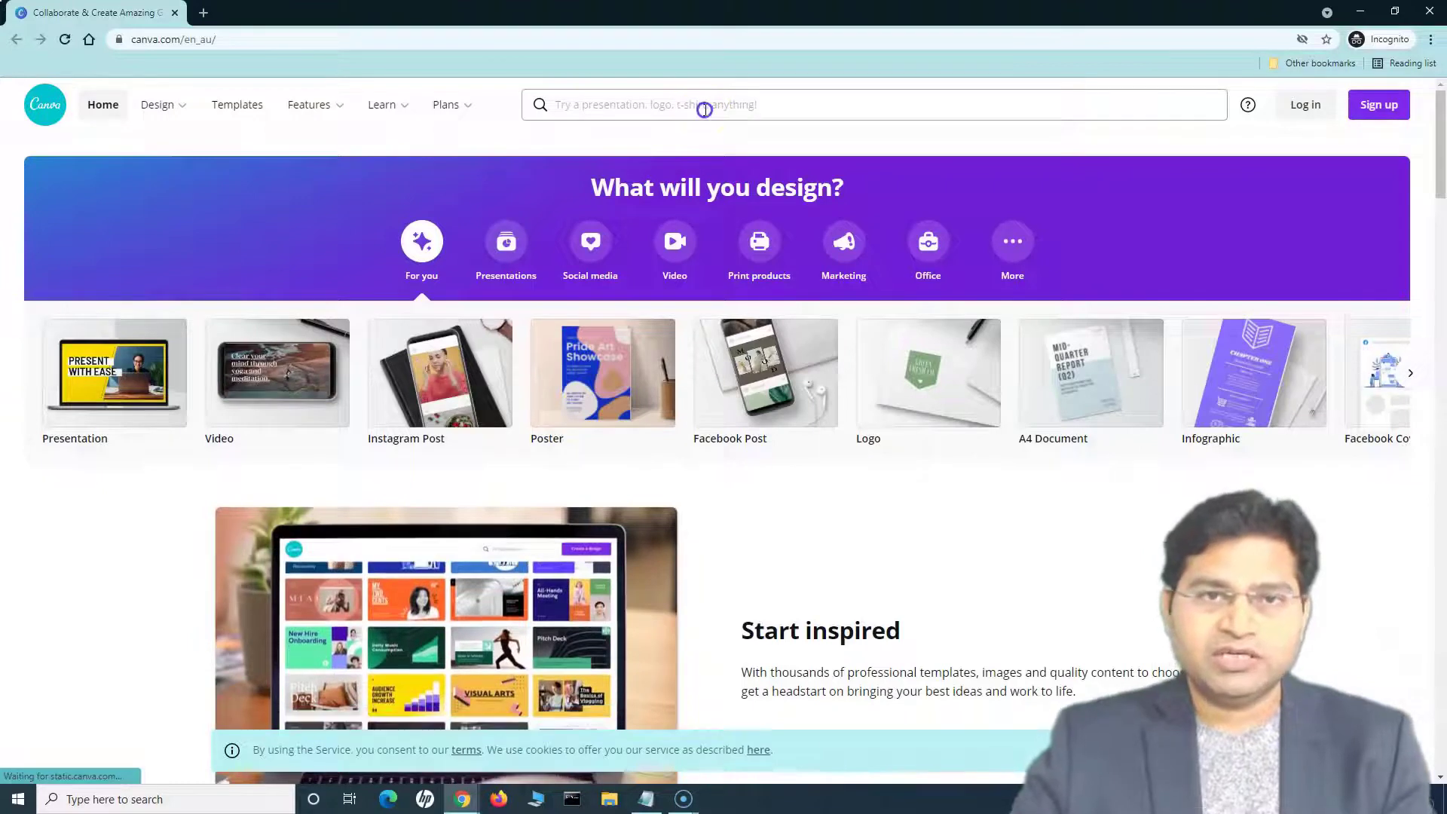
{"action": "left_click", "coordinate": [705, 107]}
{"action": "left_click", "coordinate": [856, 44]}
{"action": "left_click", "coordinate": [650, 107]}
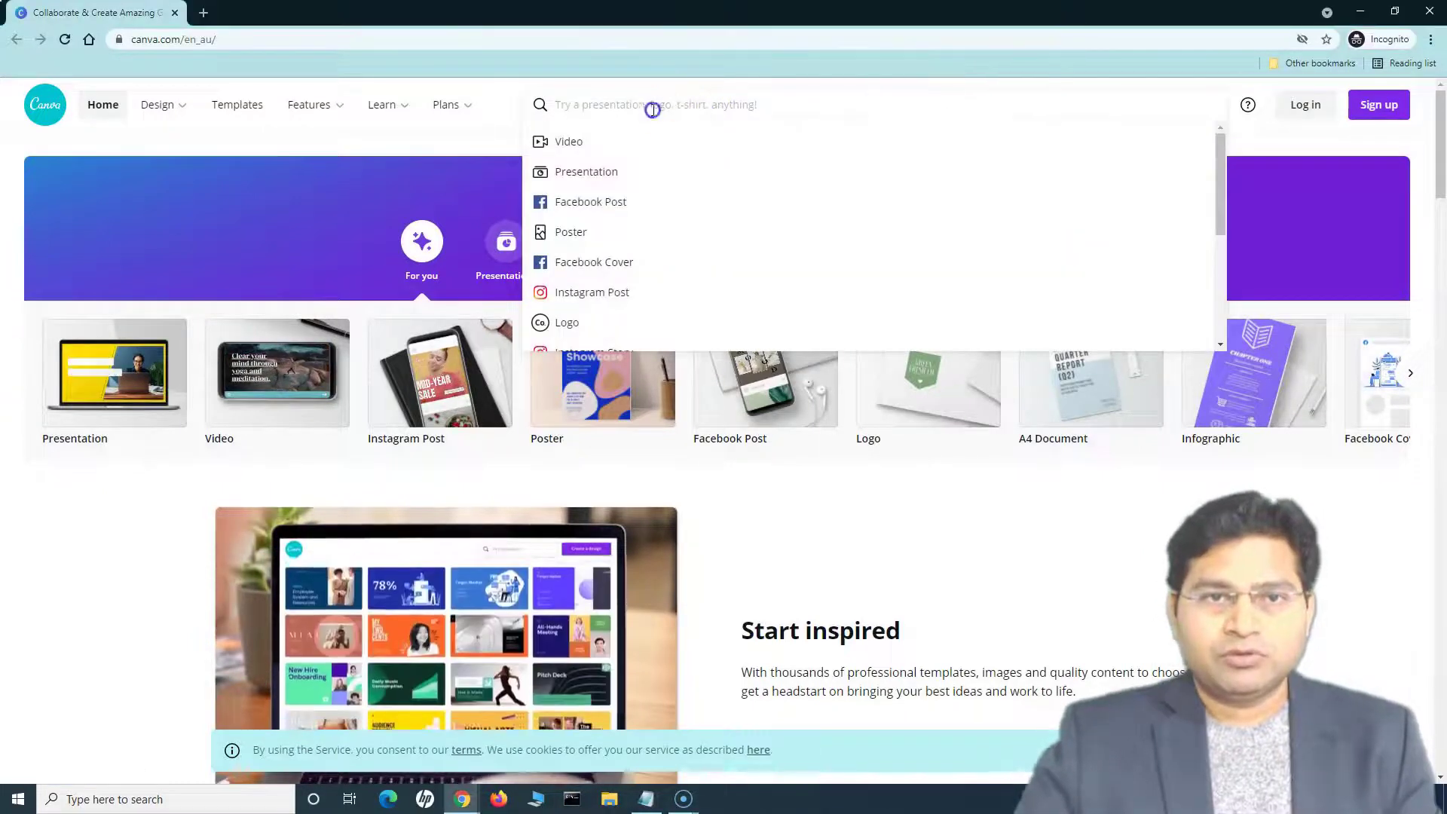
{"action": "type", "text": "linked"}
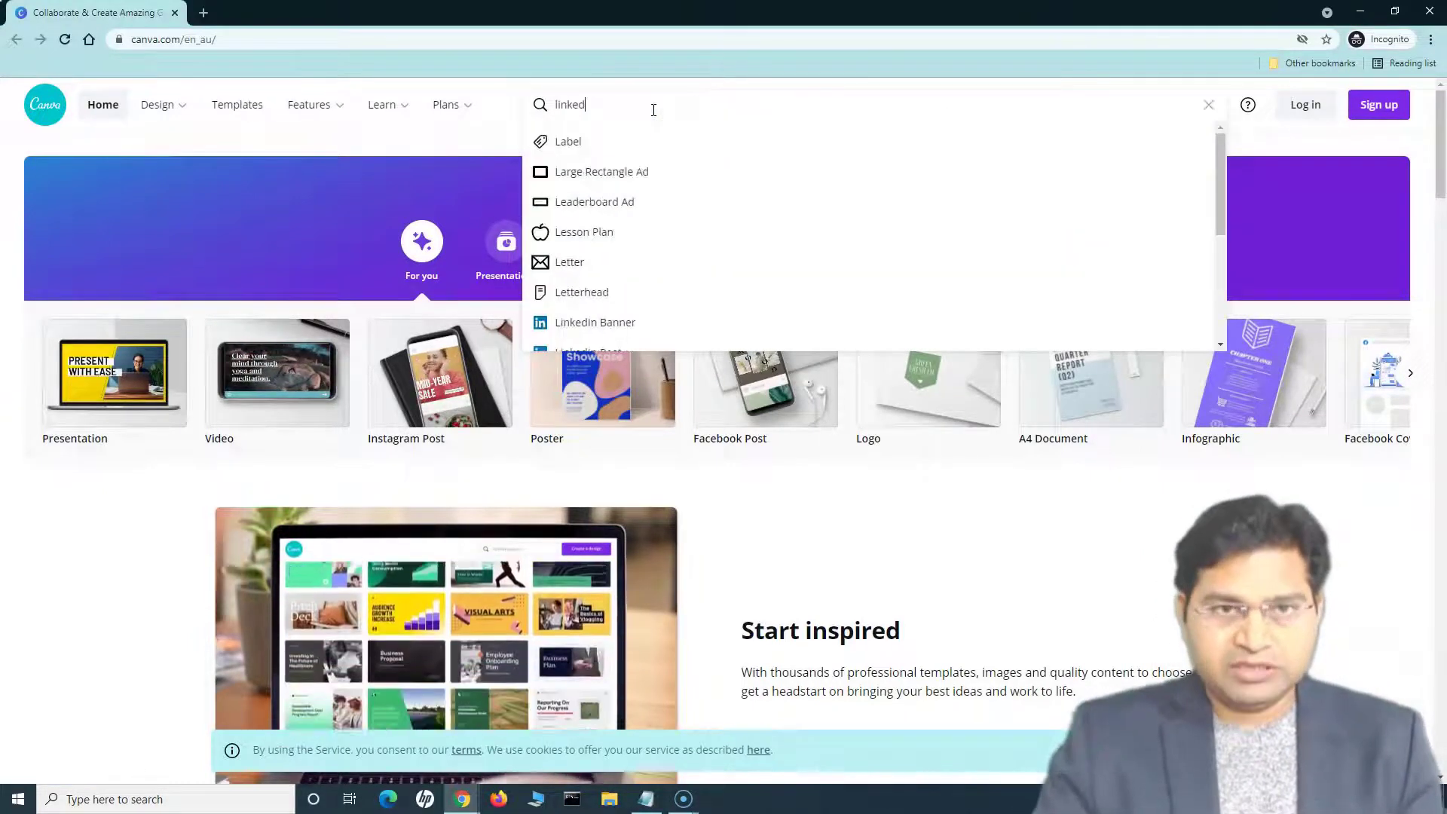
{"action": "left_click", "coordinate": [642, 142]}
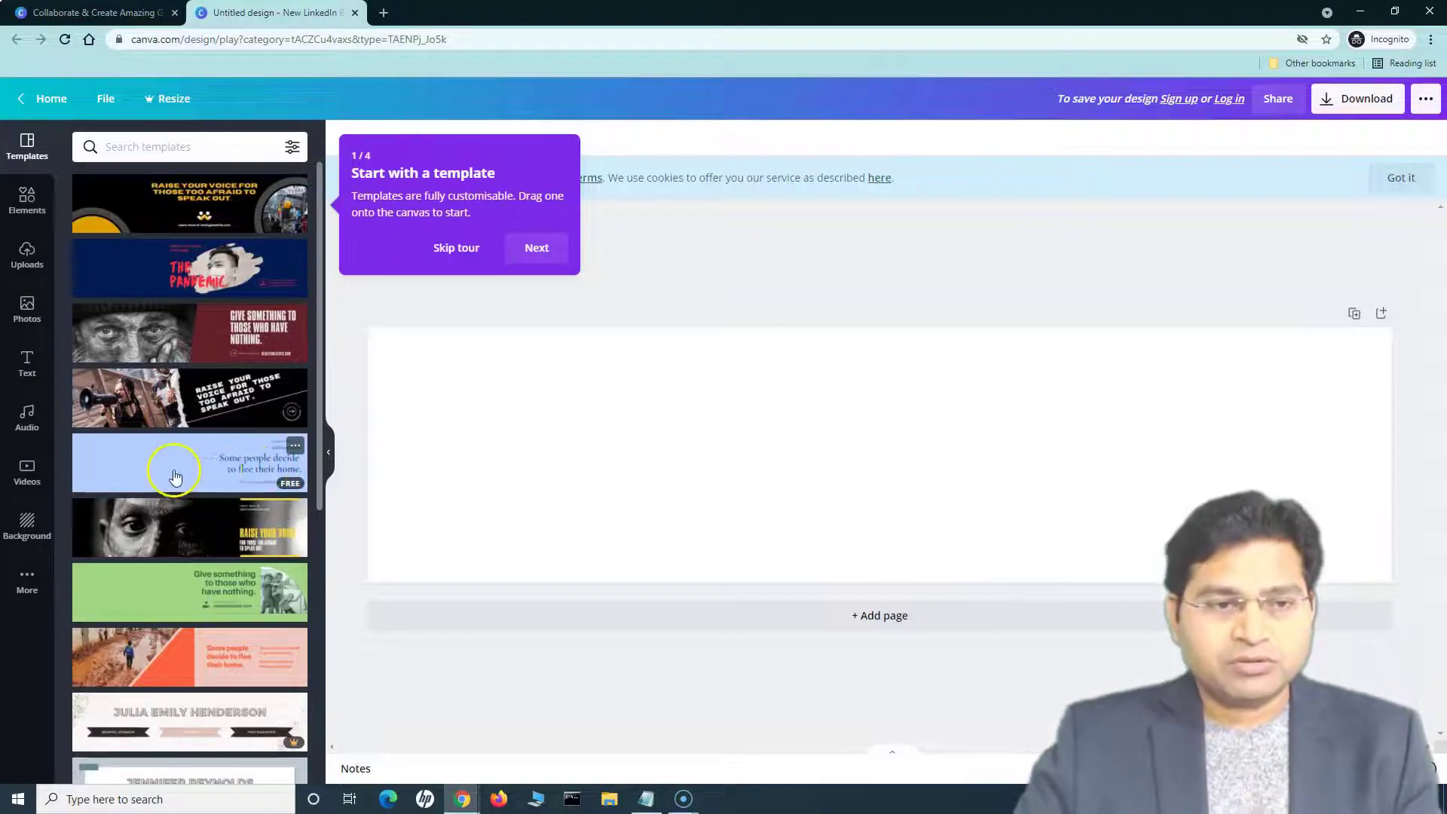
Apply the light-blue template to the banner and shift its heading to the left
{"action": "scroll", "coordinate": [213, 527], "scroll_direction": "down", "scroll_amount": 4}
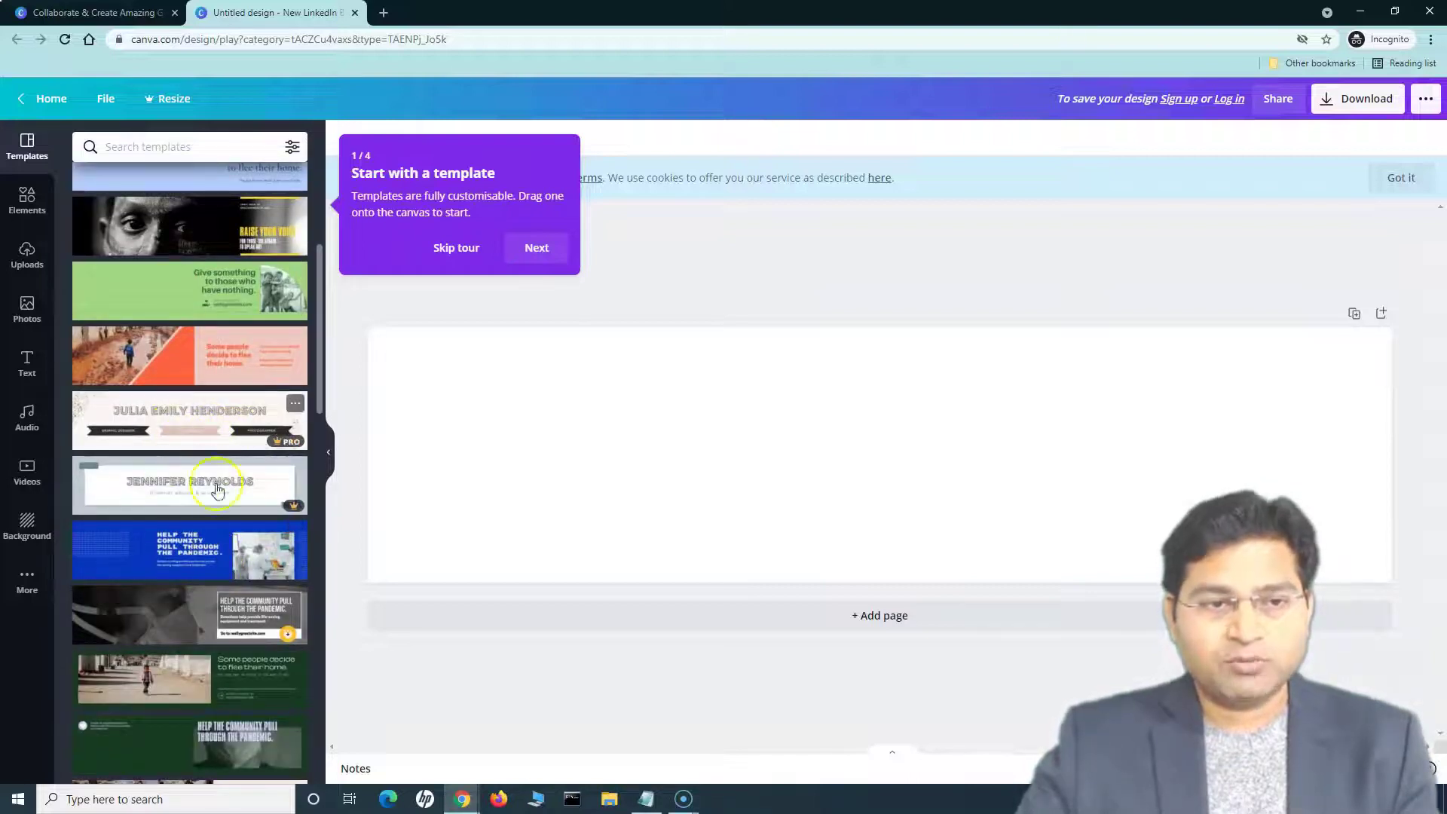
{"action": "scroll", "coordinate": [202, 490], "scroll_direction": "up", "scroll_amount": 2}
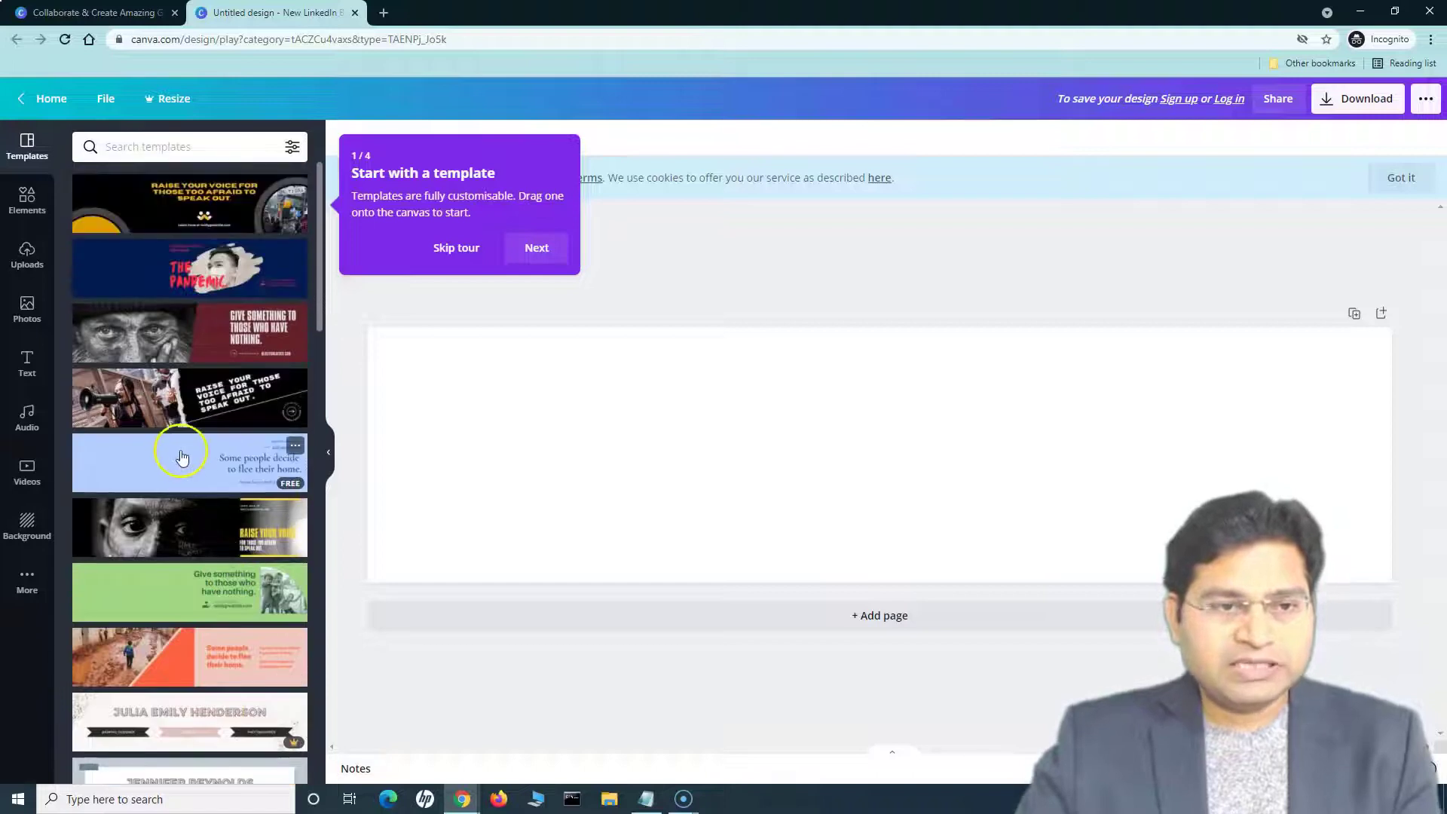
{"action": "left_click", "coordinate": [188, 456]}
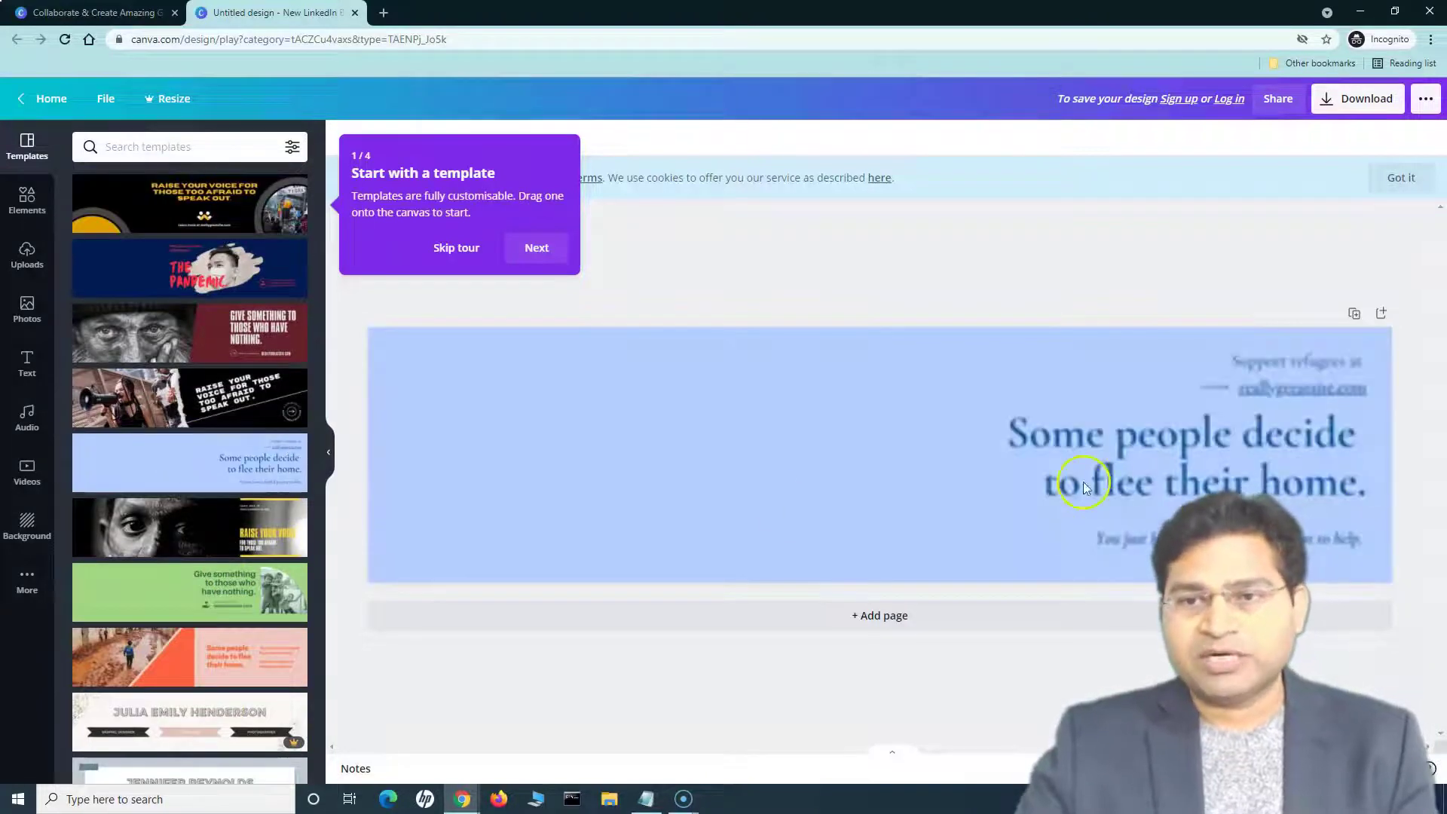
{"action": "left_click", "coordinate": [495, 349]}
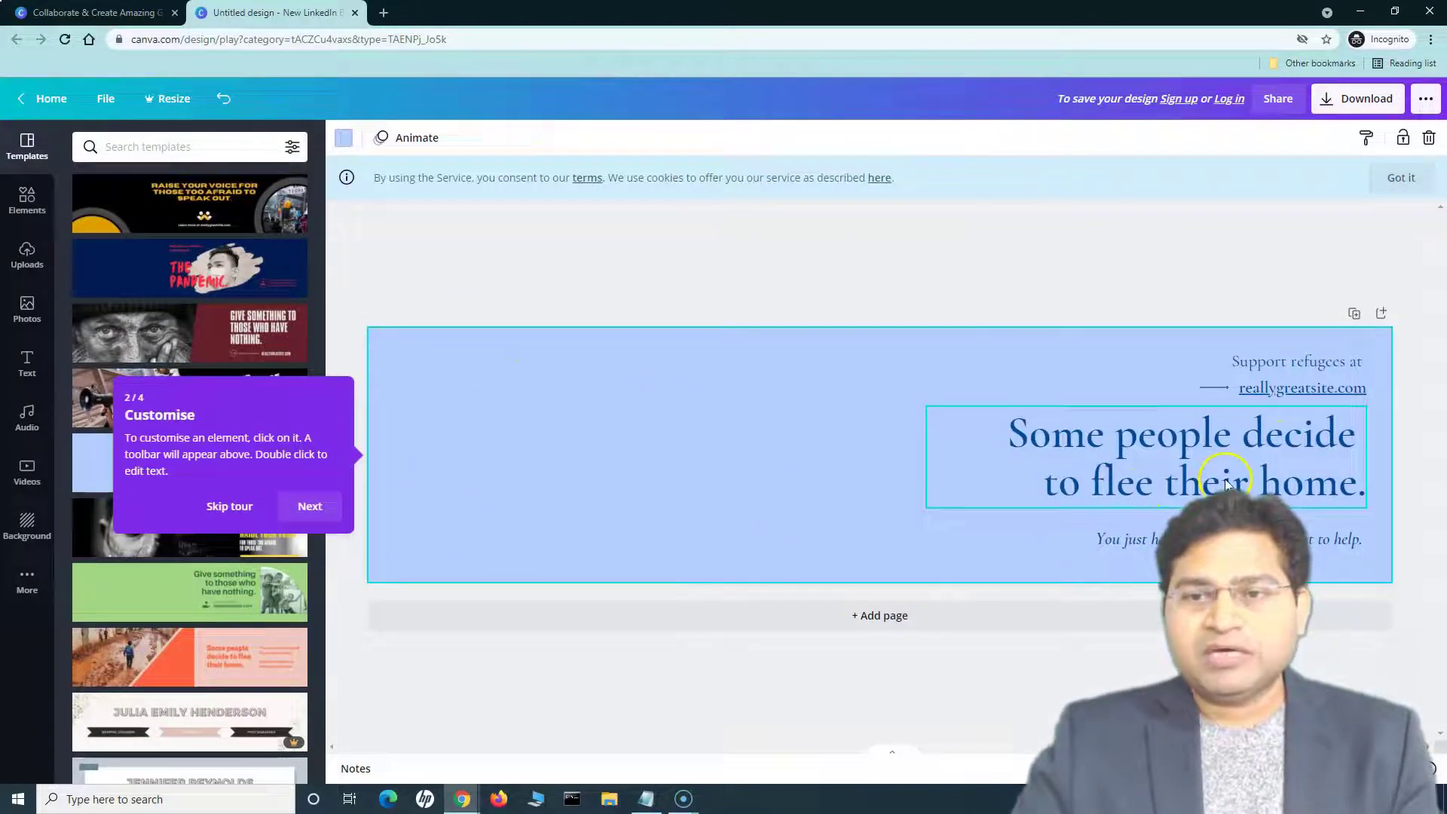
{"action": "left_click_drag", "start_coordinate": [1179, 469], "coordinate": [872, 475]}
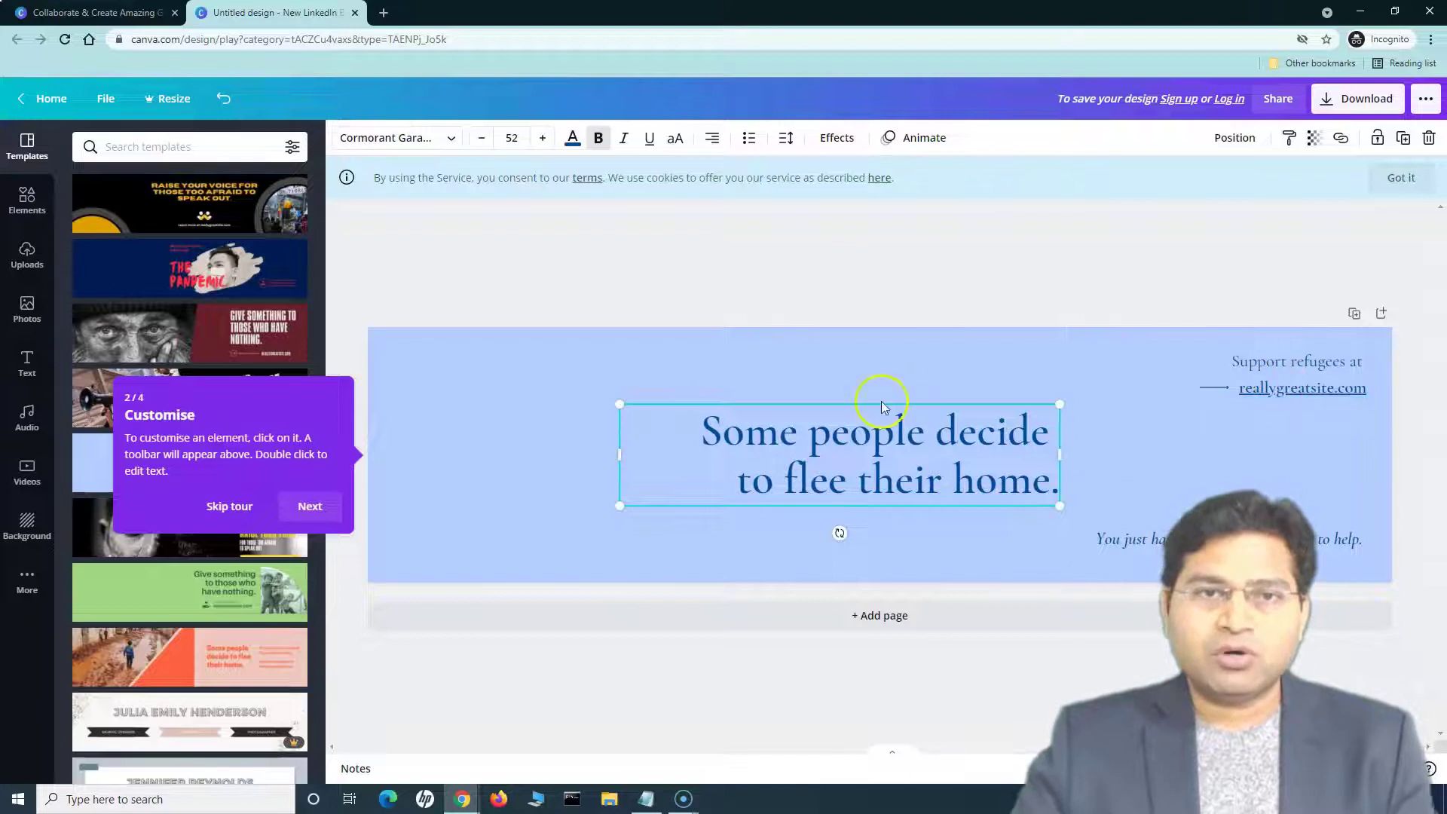
{"action": "left_click_drag", "start_coordinate": [916, 444], "coordinate": [860, 437]}
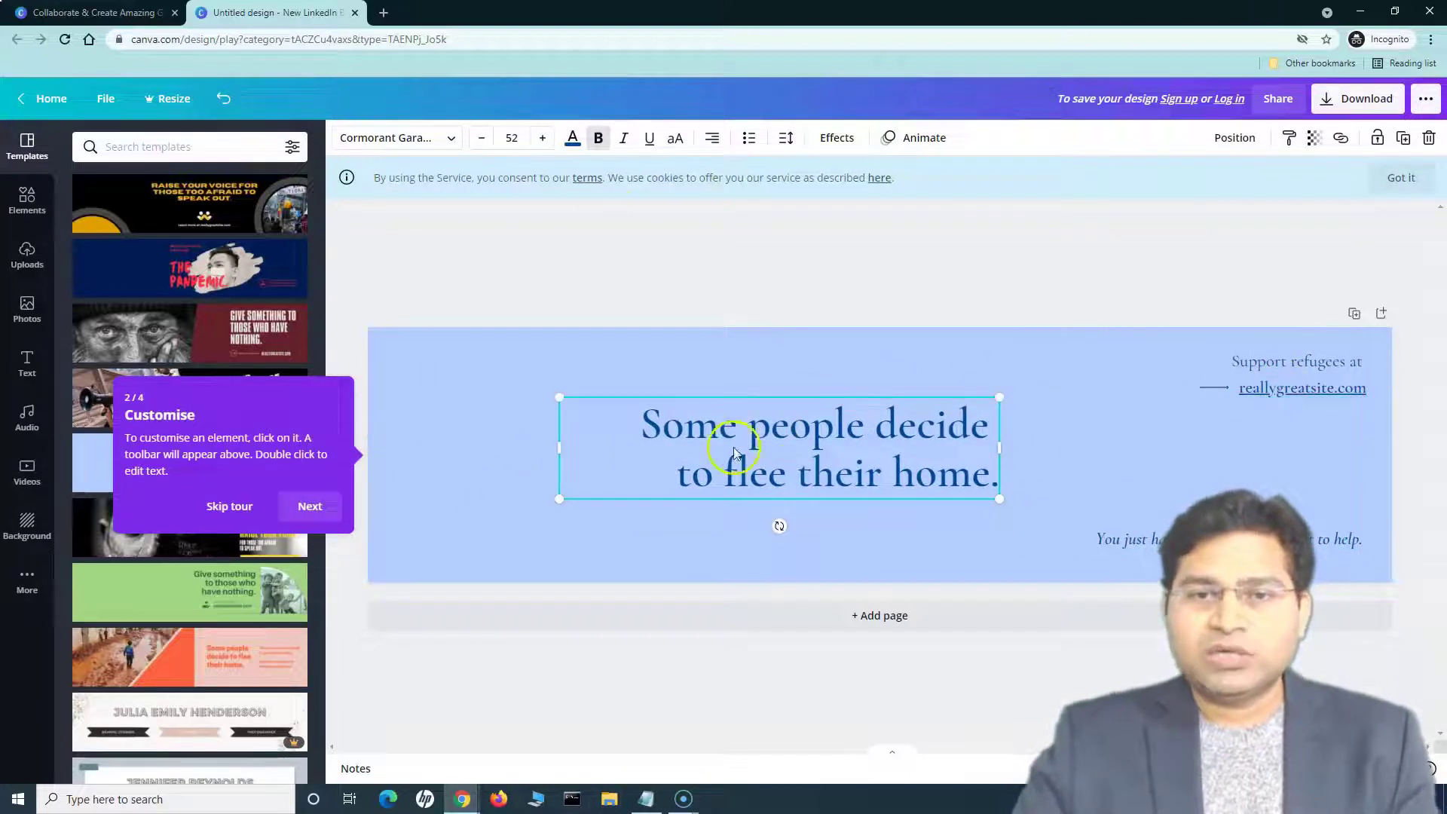
{"action": "left_click", "coordinate": [712, 360]}
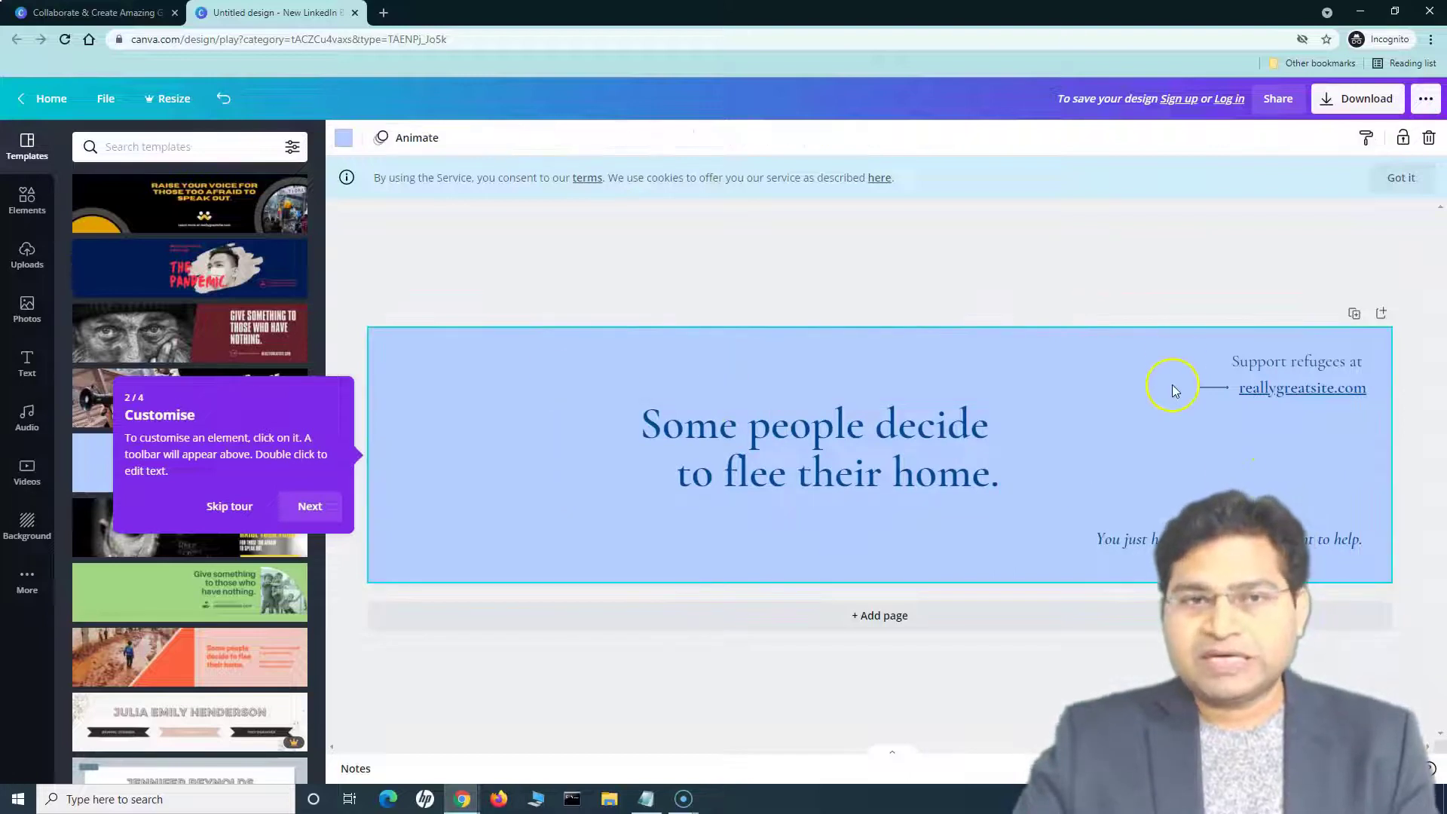
Download the banner as a PNG and minimize the Canva window
{"action": "left_click", "coordinate": [1346, 113]}
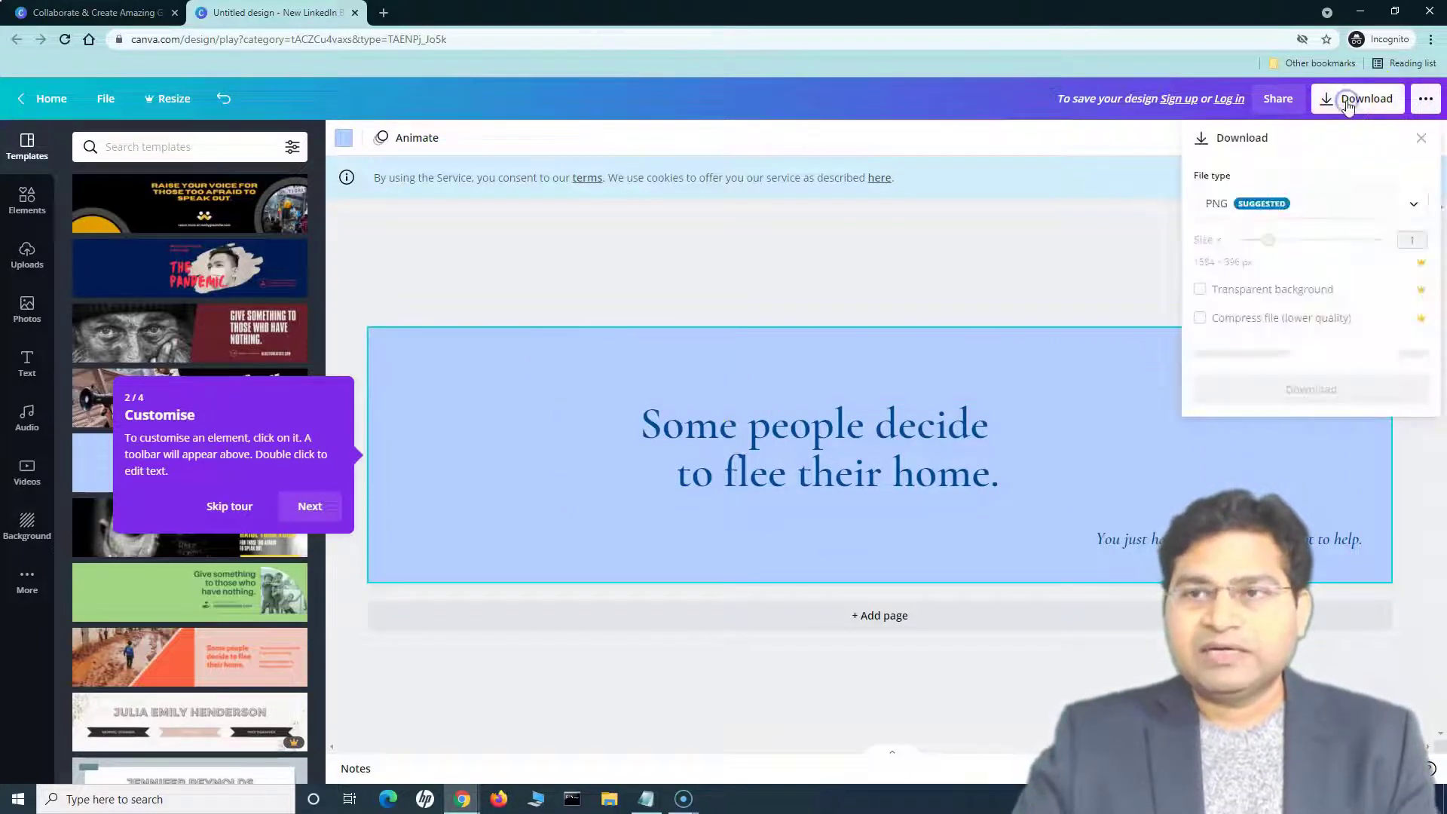
{"action": "left_click", "coordinate": [1319, 353]}
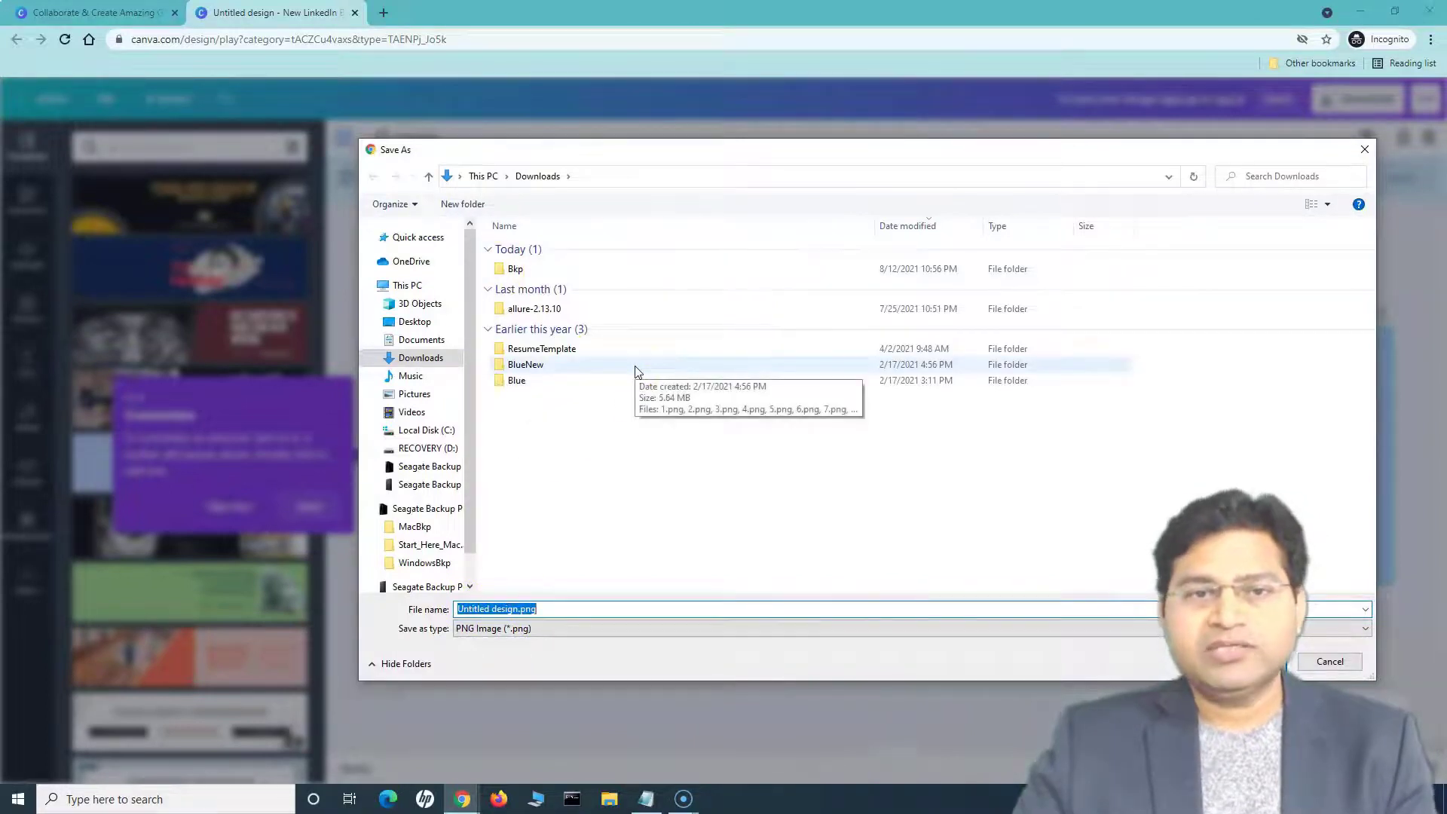
{"action": "left_click", "coordinate": [1359, 14]}
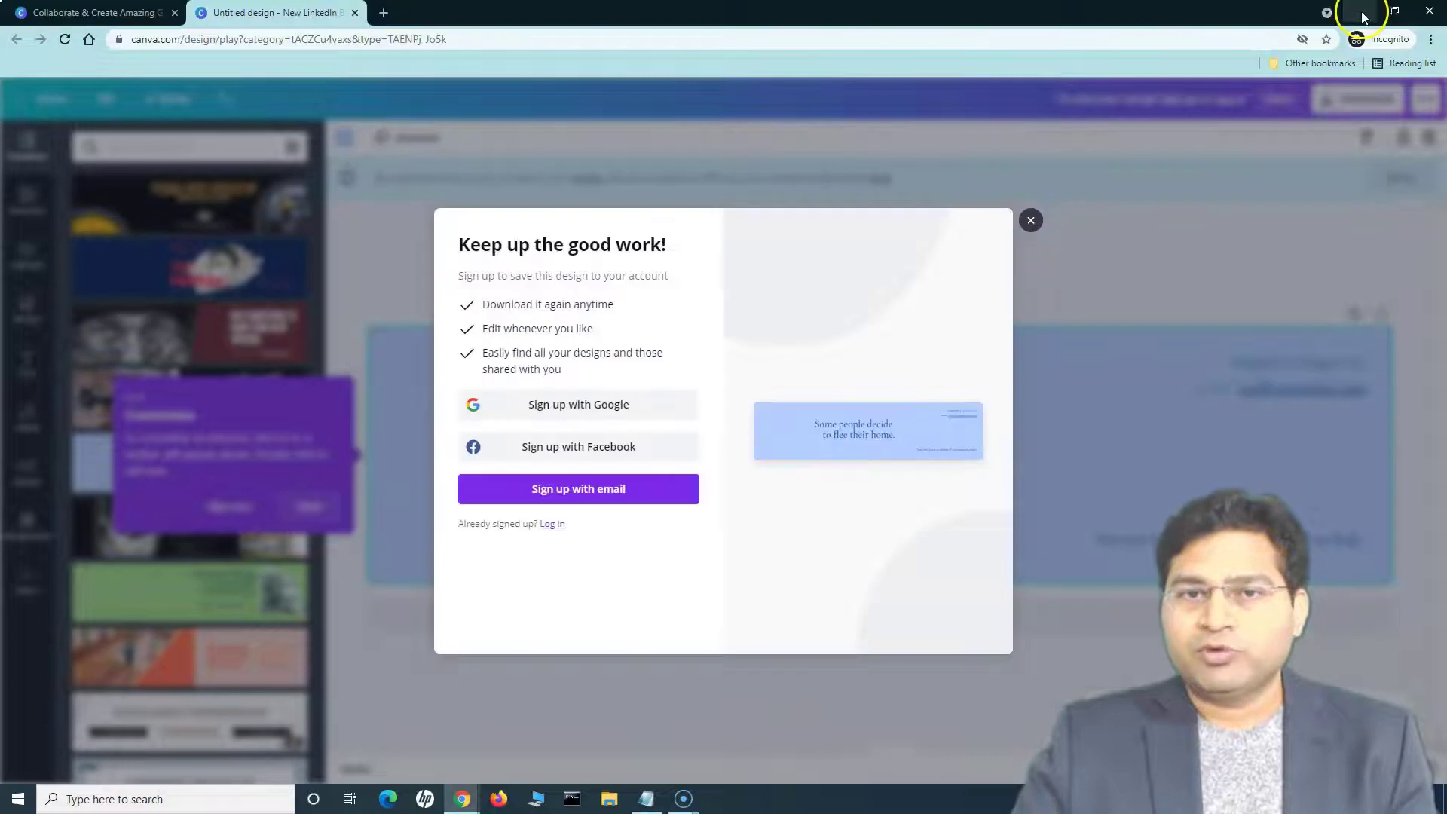
{"action": "left_click", "coordinate": [1364, 17]}
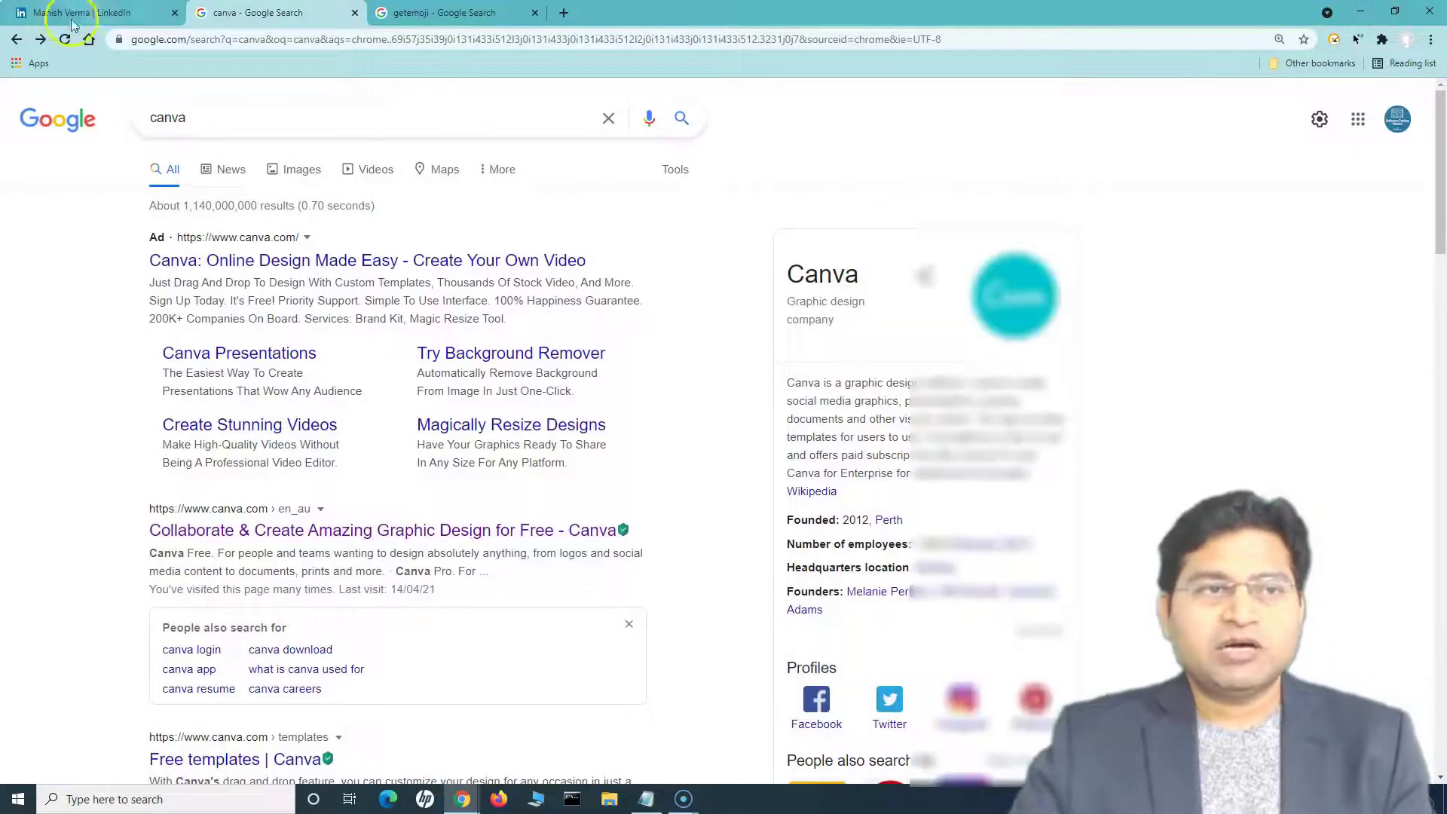
Back on the LinkedIn profile, highlight the headline text under the name
{"action": "left_click", "coordinate": [83, 12]}
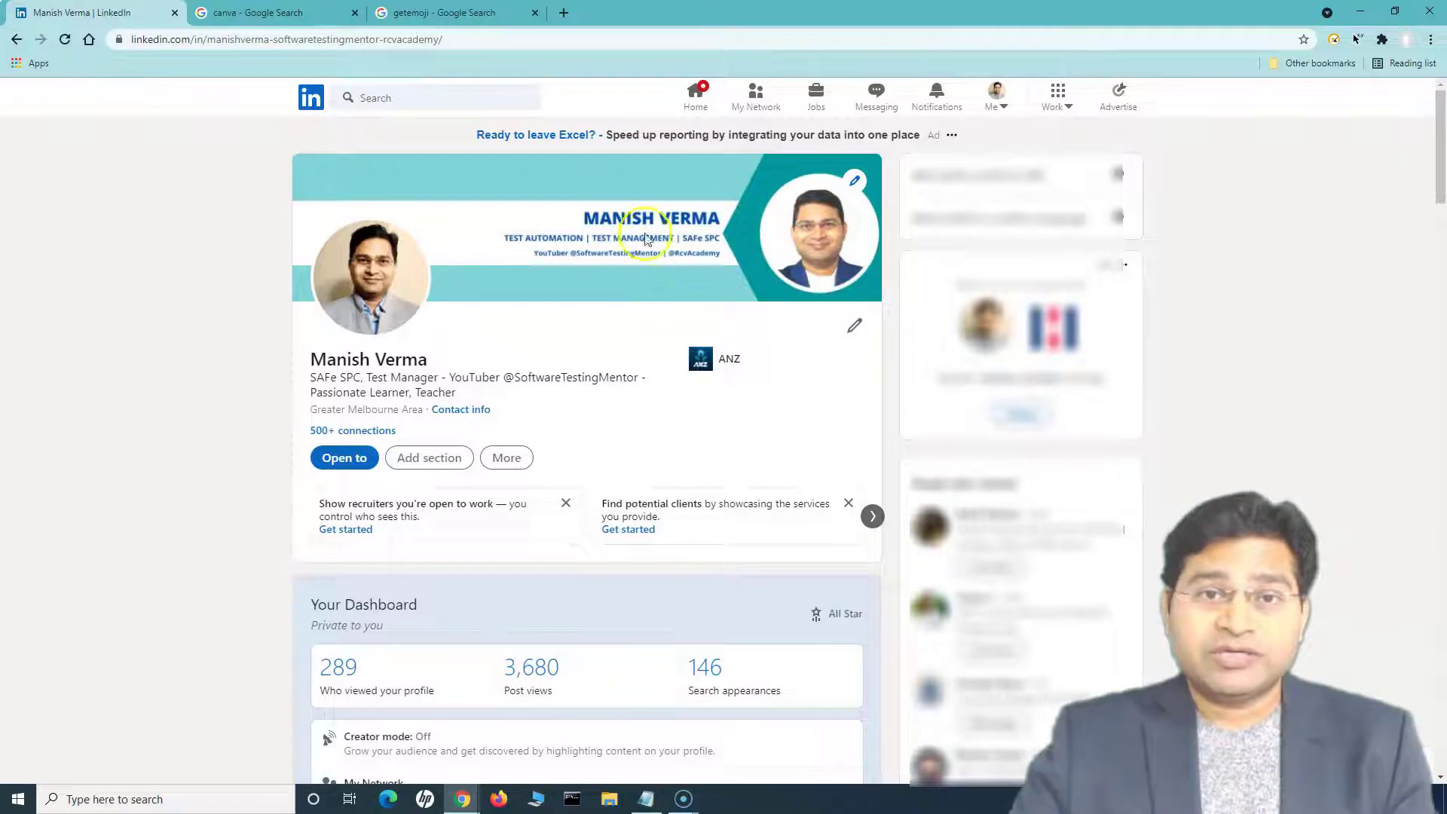
{"action": "left_click", "coordinate": [864, 197]}
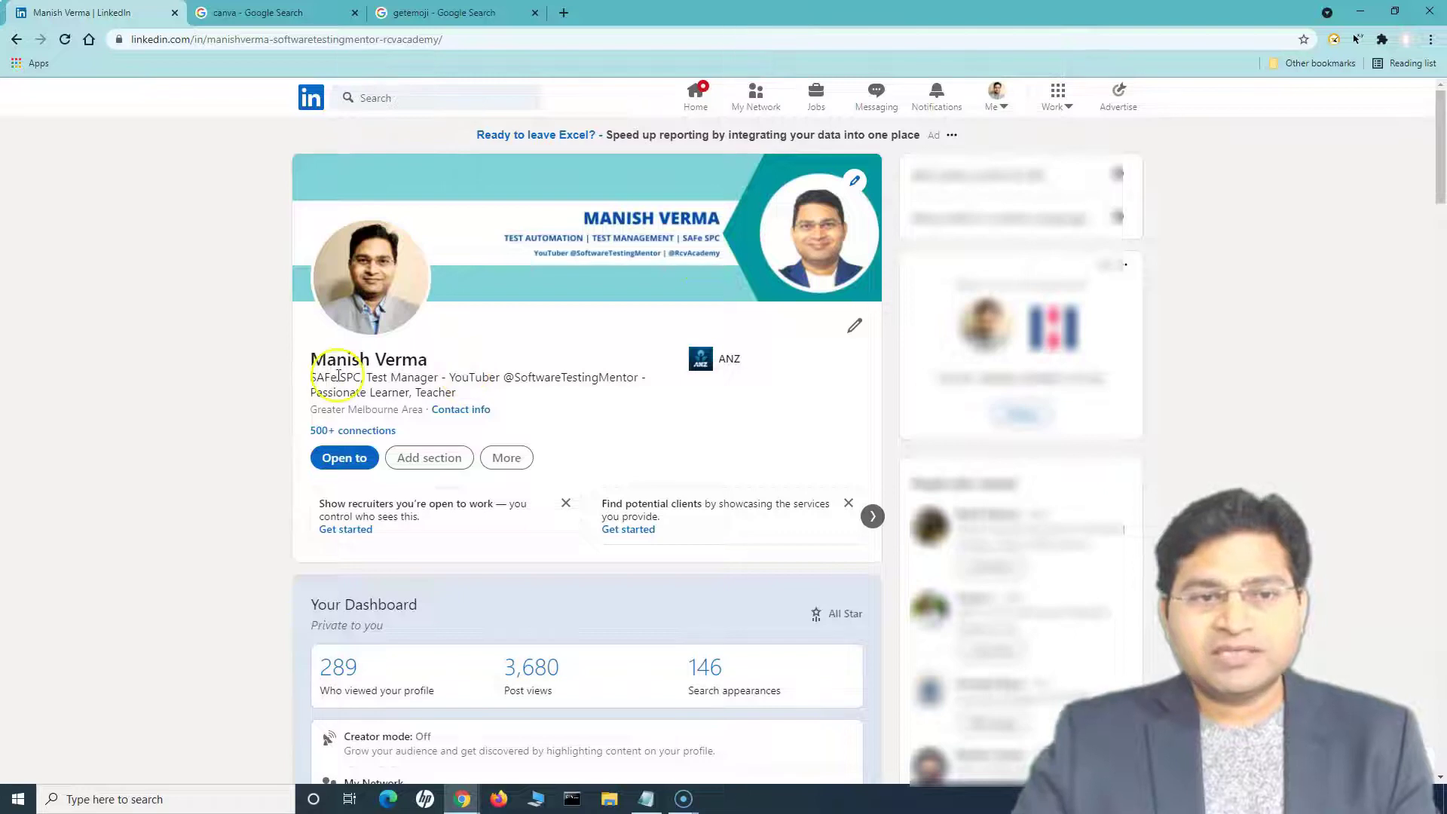
{"action": "left_click_drag", "start_coordinate": [307, 381], "coordinate": [472, 398]}
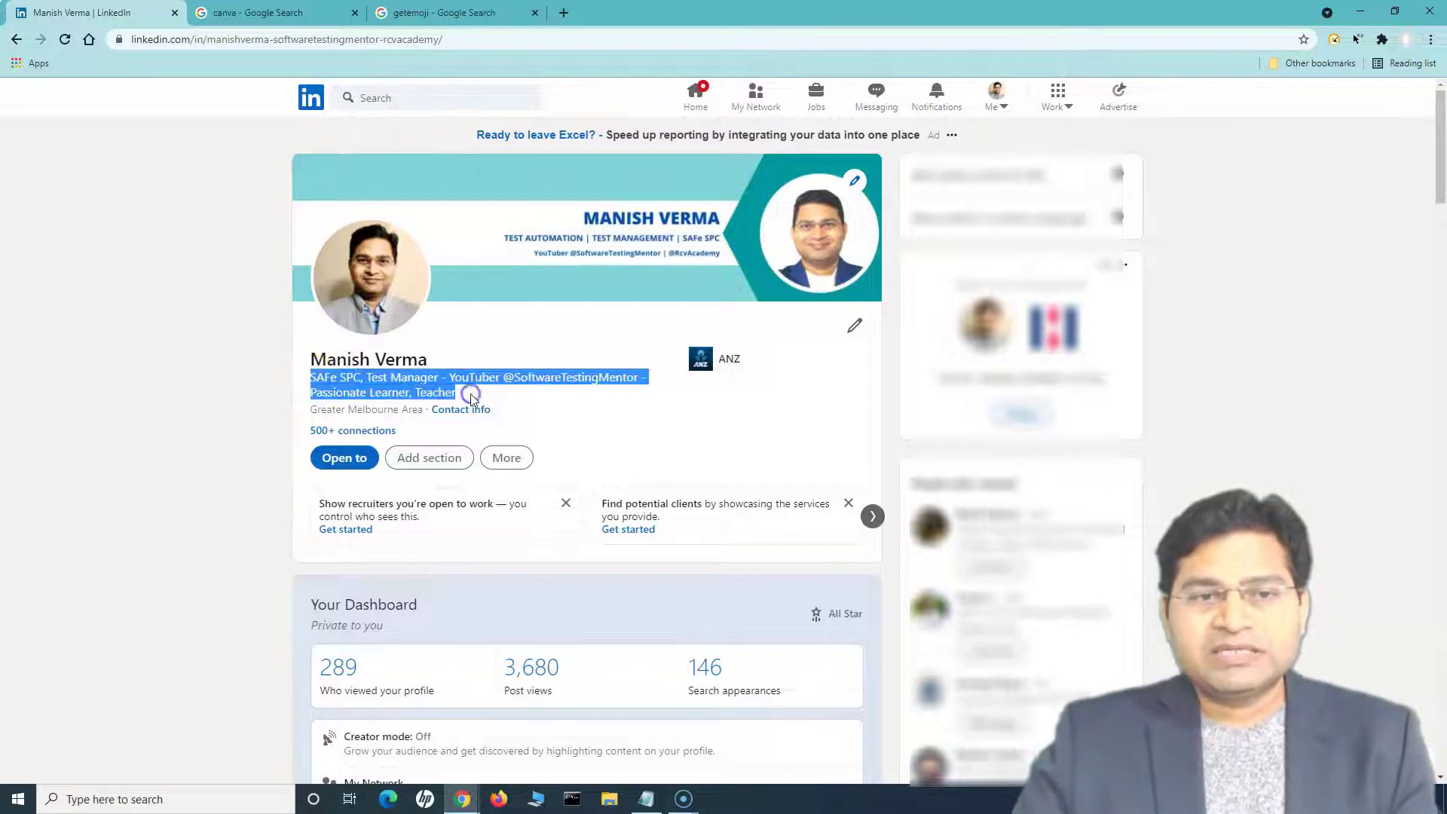
{"action": "mouse_move", "coordinate": [307, 376]}
{"action": "left_mouse_down"}
{"action": "mouse_move", "coordinate": [477, 404]}
{"action": "mouse_move", "coordinate": [328, 377]}
{"action": "mouse_move", "coordinate": [475, 388]}
{"action": "mouse_move", "coordinate": [308, 384]}
{"action": "left_mouse_up"}
{"action": "left_click", "coordinate": [477, 405]}
{"action": "left_click", "coordinate": [419, 381]}
{"action": "left_click", "coordinate": [471, 388]}
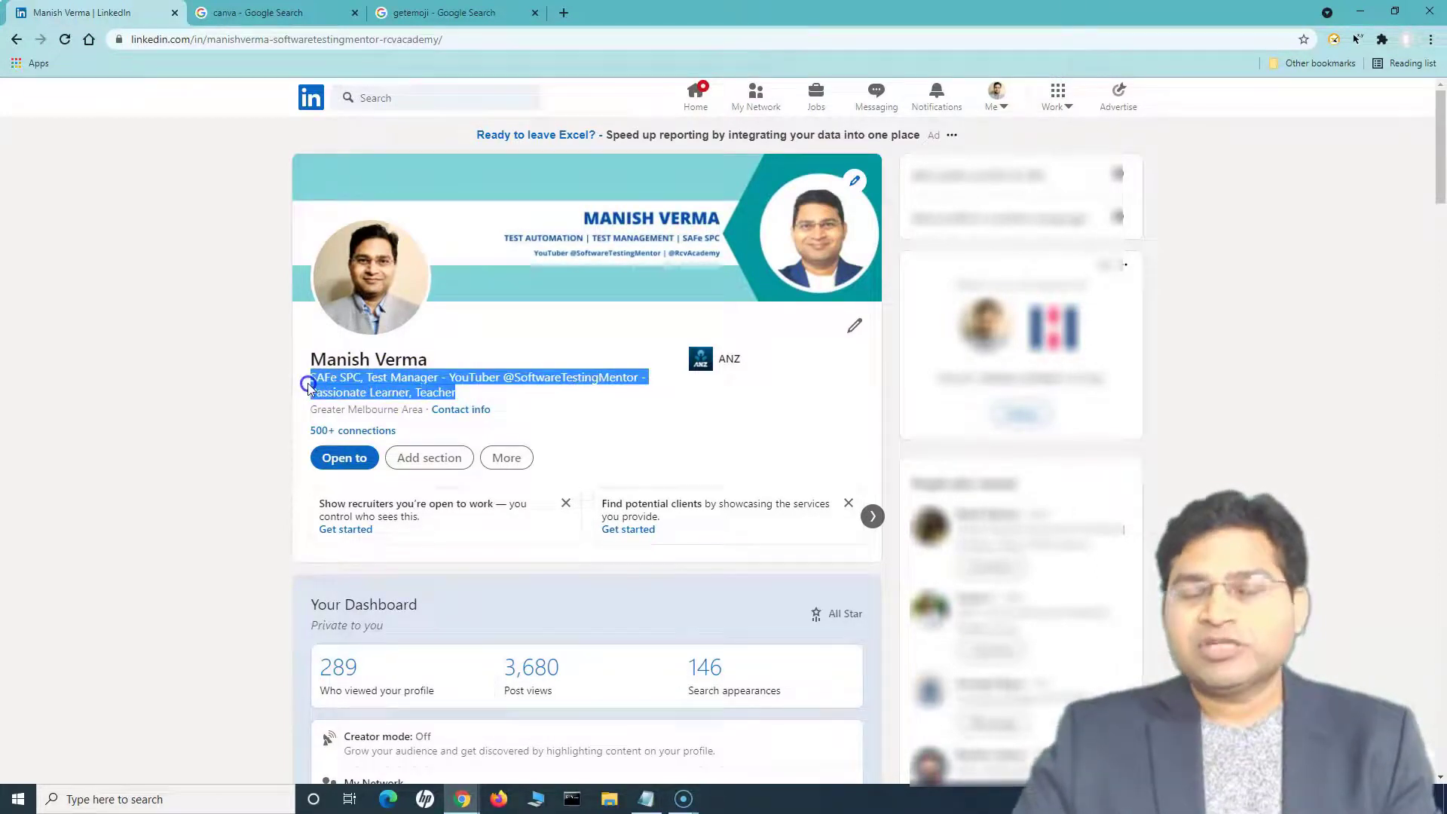
{"action": "left_click", "coordinate": [506, 394]}
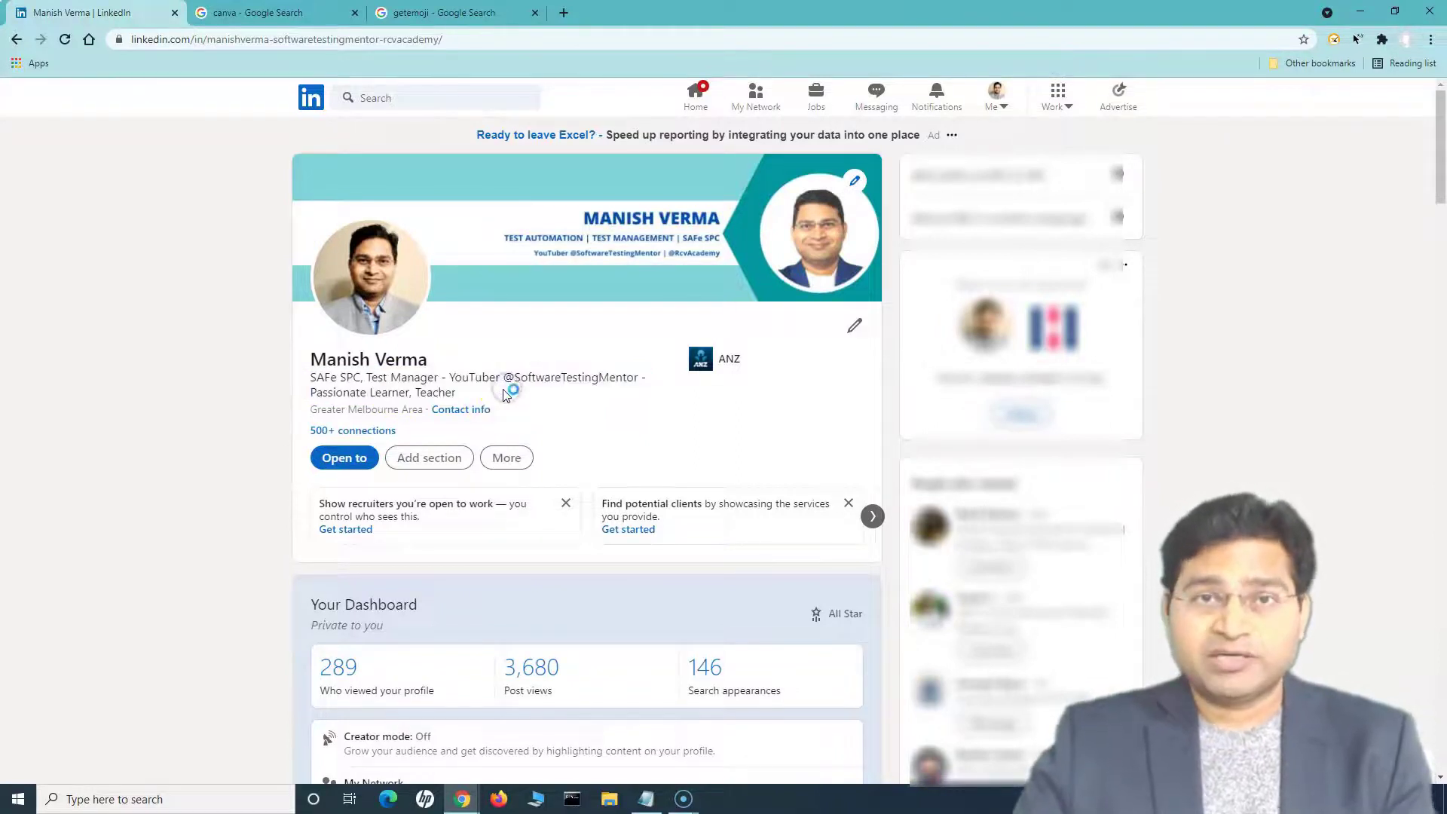
{"action": "scroll", "coordinate": [597, 531], "scroll_direction": "down", "scroll_amount": 1}
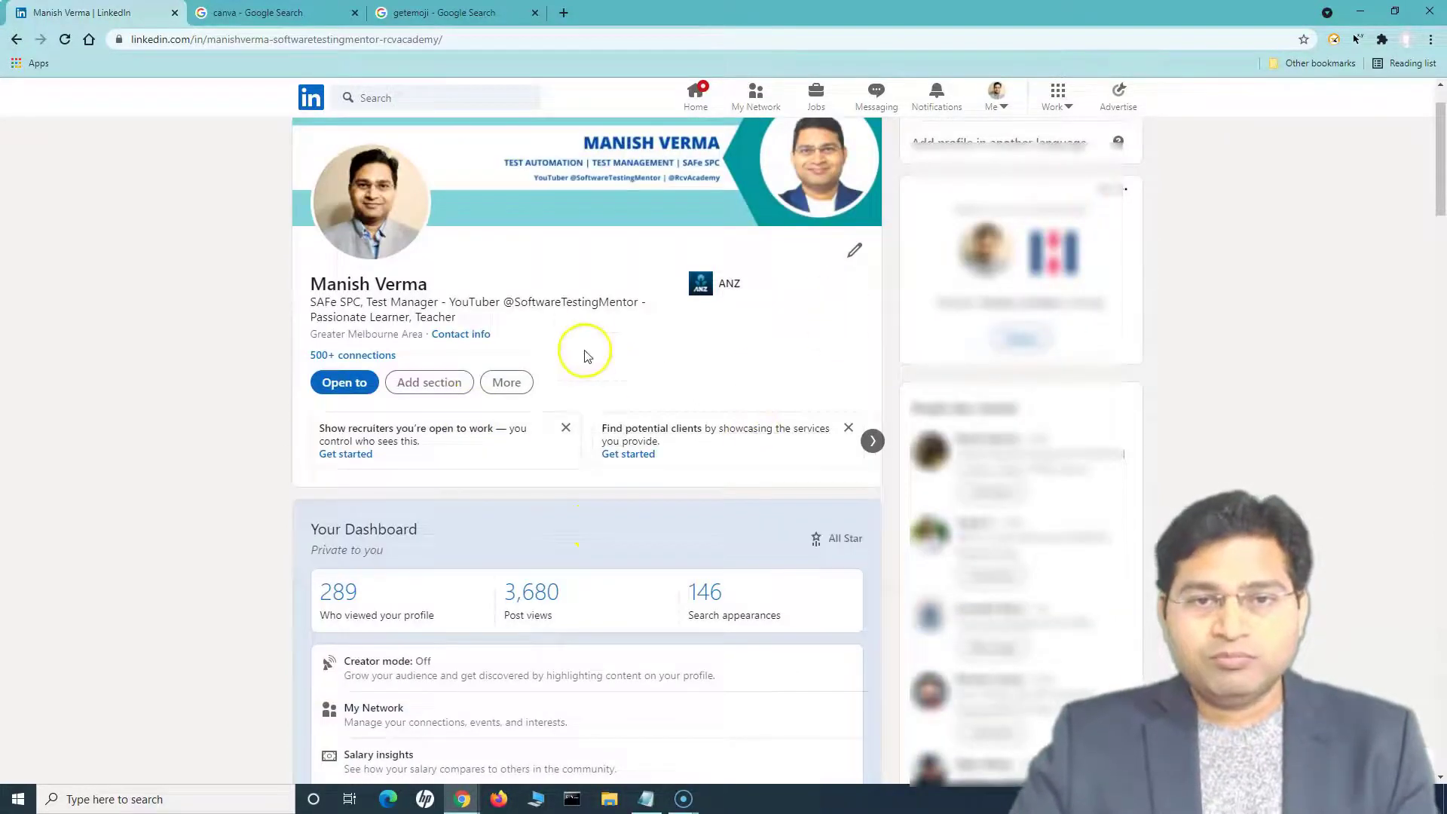
Expand the full About text and scroll down the profile to the Experience section
{"action": "scroll", "coordinate": [575, 540], "scroll_direction": "down", "scroll_amount": 5}
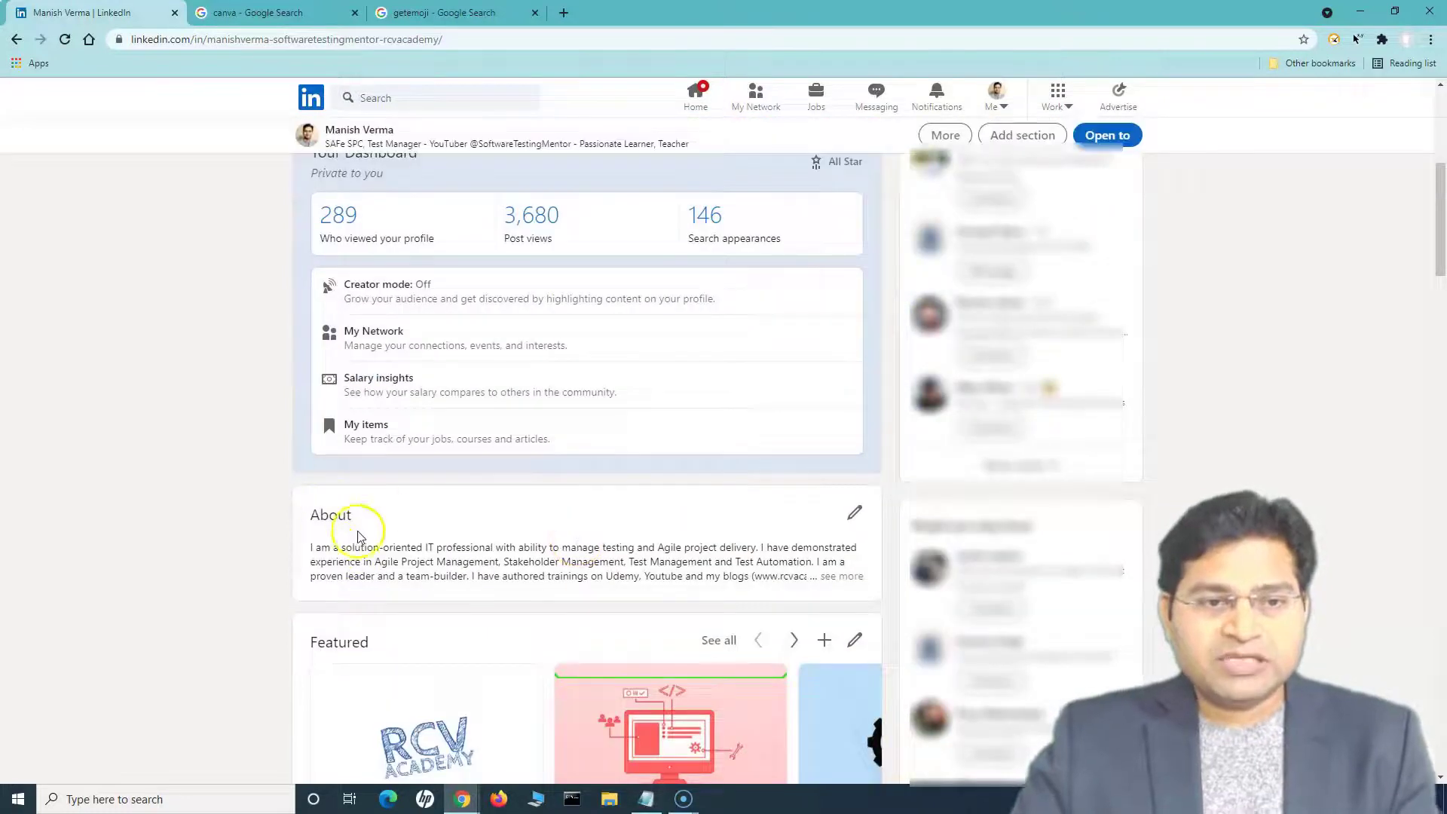
{"action": "scroll", "coordinate": [398, 554], "scroll_direction": "up", "scroll_amount": 4}
{"action": "scroll", "coordinate": [400, 551], "scroll_direction": "down", "scroll_amount": 5}
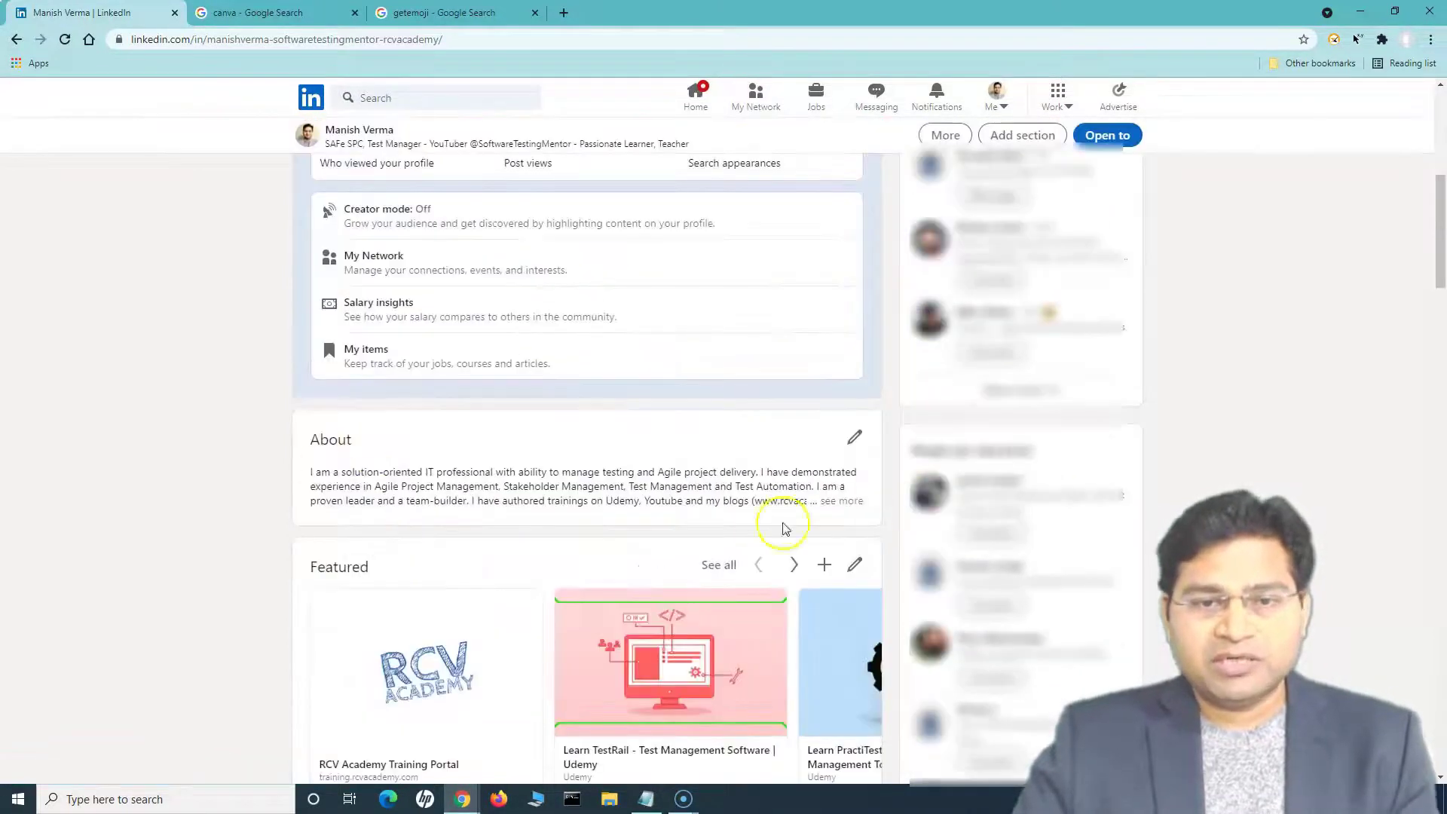
{"action": "left_click", "coordinate": [840, 501]}
{"action": "scroll", "coordinate": [482, 562], "scroll_direction": "down", "scroll_amount": 4}
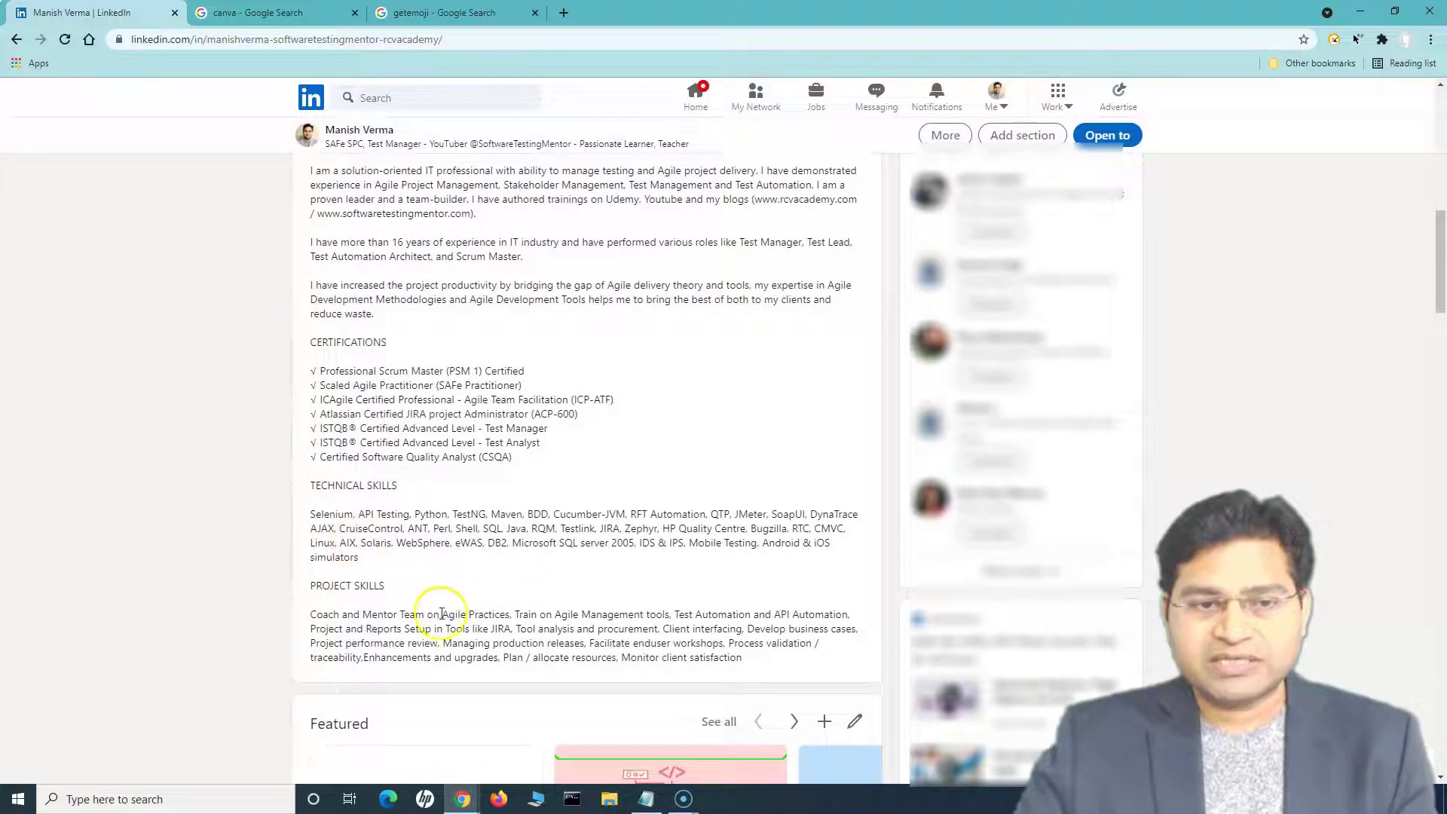
{"action": "scroll", "coordinate": [456, 620], "scroll_direction": "up", "scroll_amount": 2}
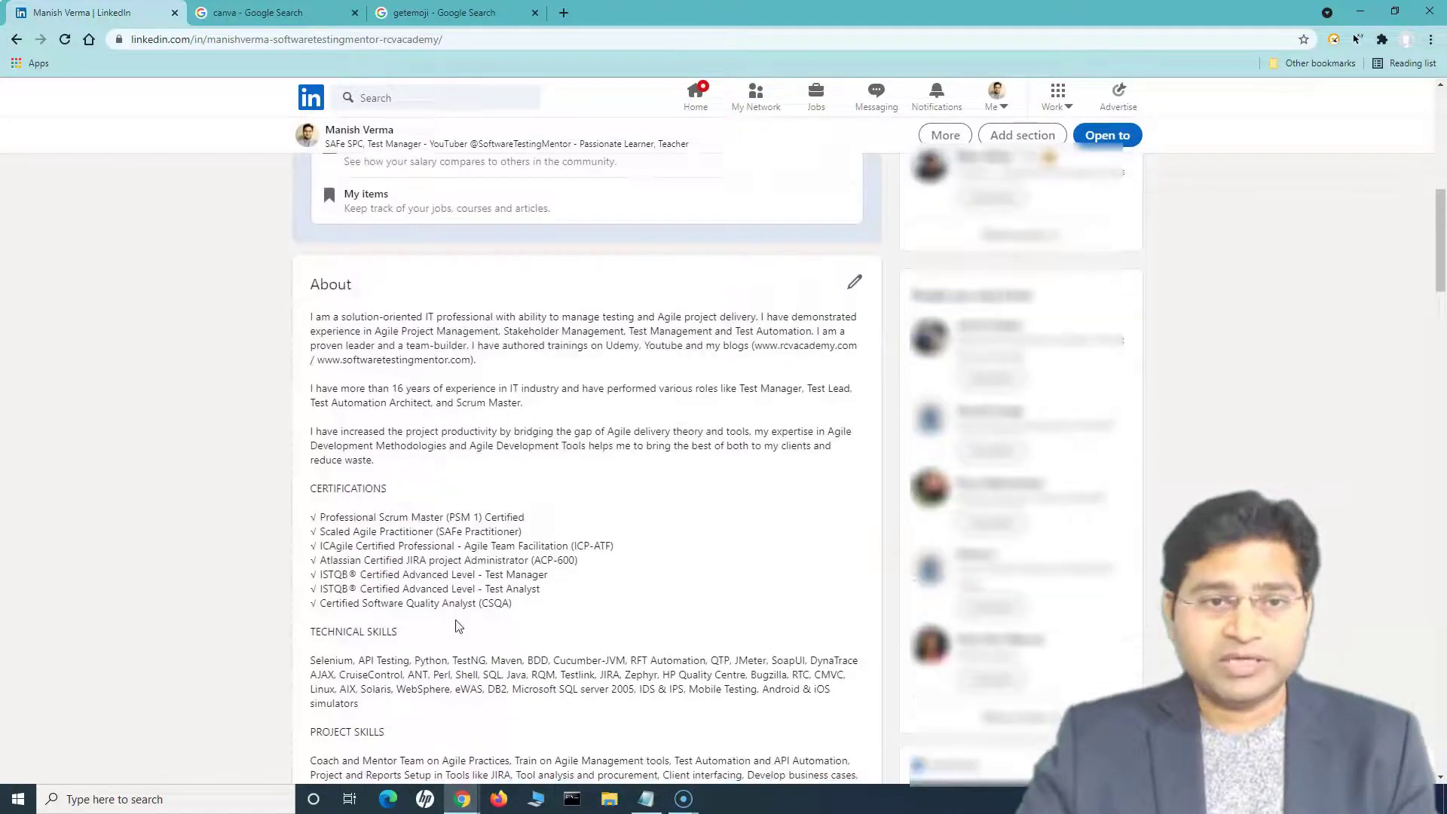
{"action": "scroll", "coordinate": [455, 622], "scroll_direction": "down", "scroll_amount": 8}
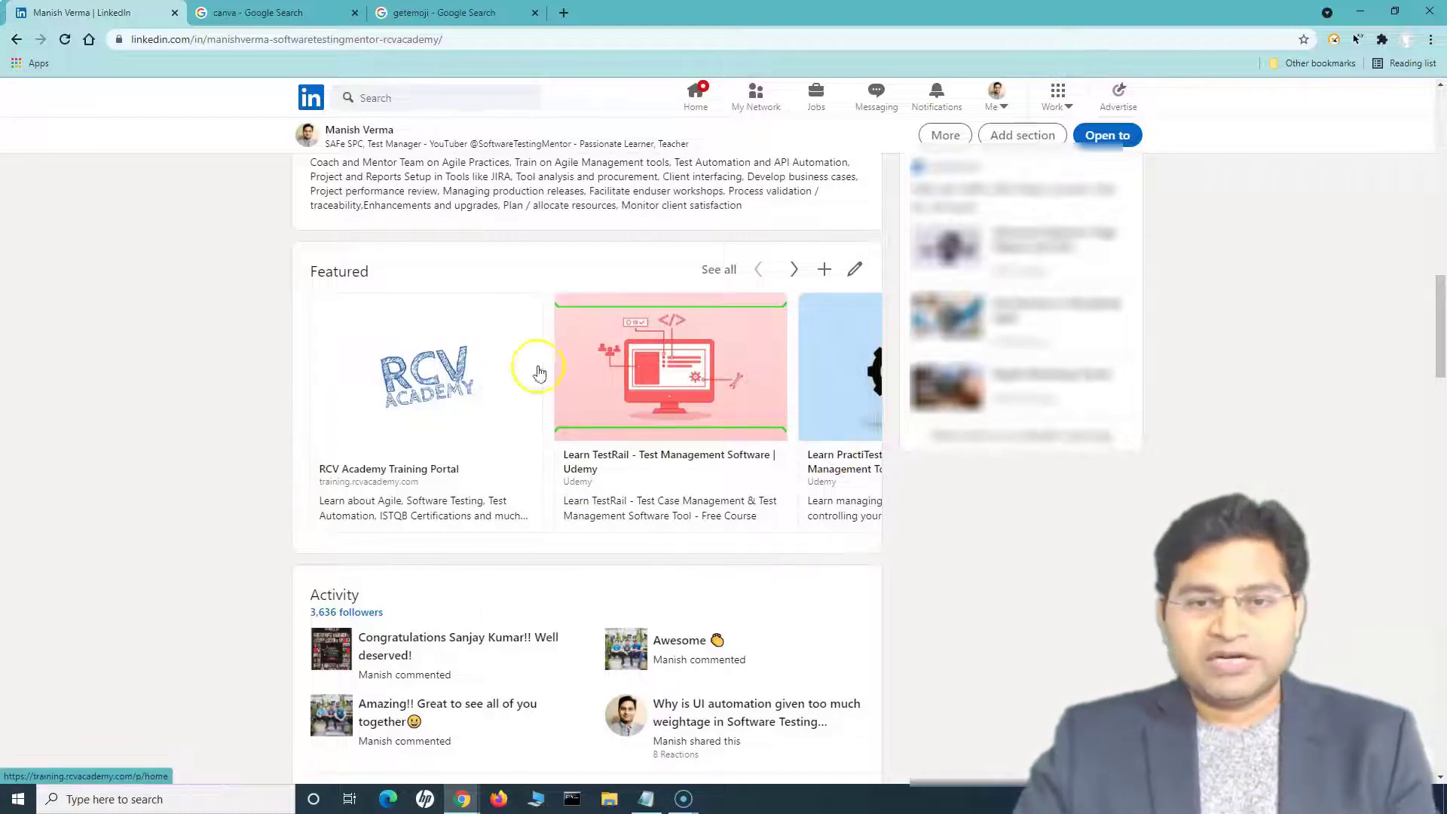
{"action": "scroll", "coordinate": [701, 525], "scroll_direction": "down", "scroll_amount": 8}
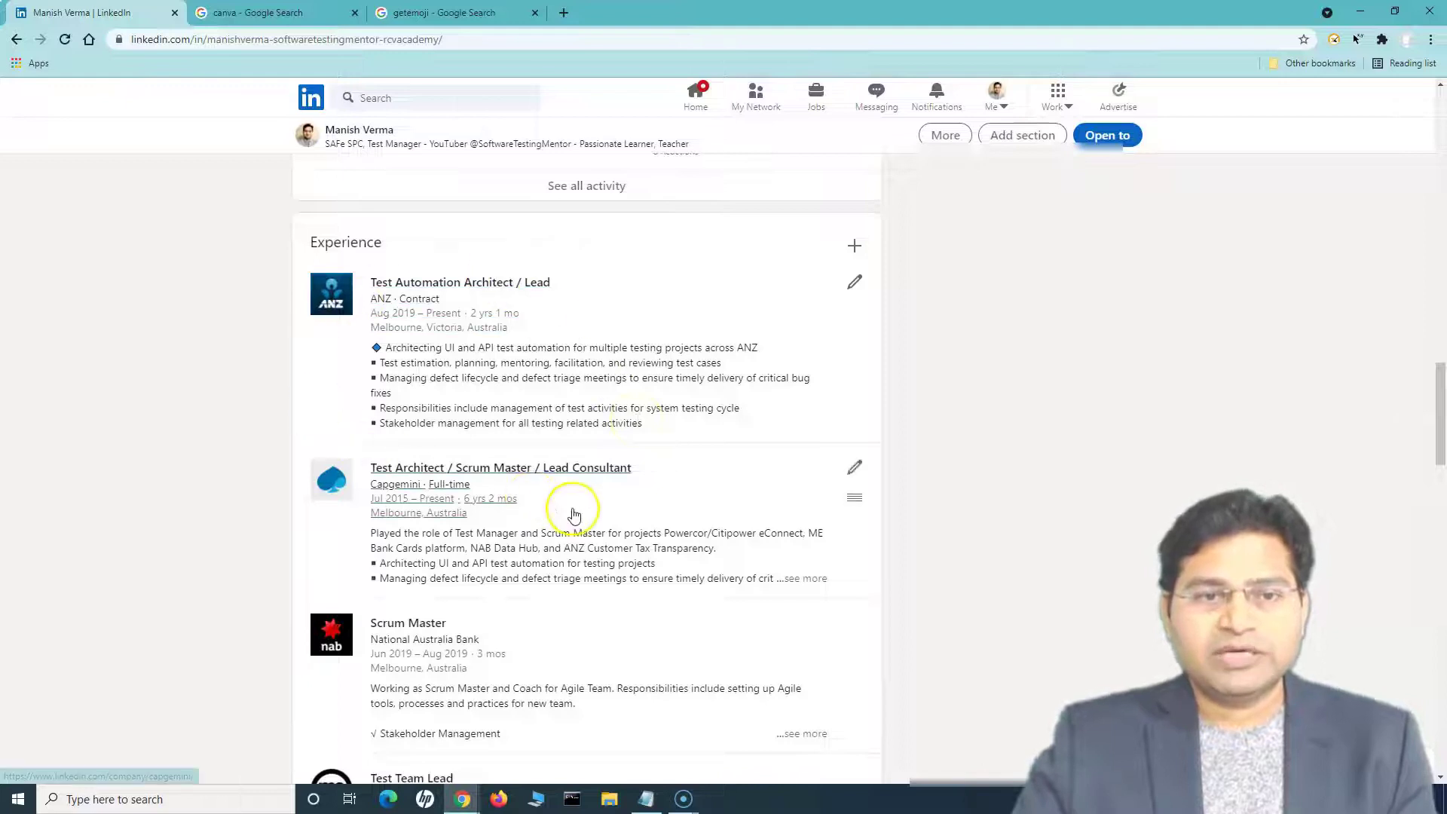
{"action": "scroll", "coordinate": [482, 520], "scroll_direction": "down", "scroll_amount": 3}
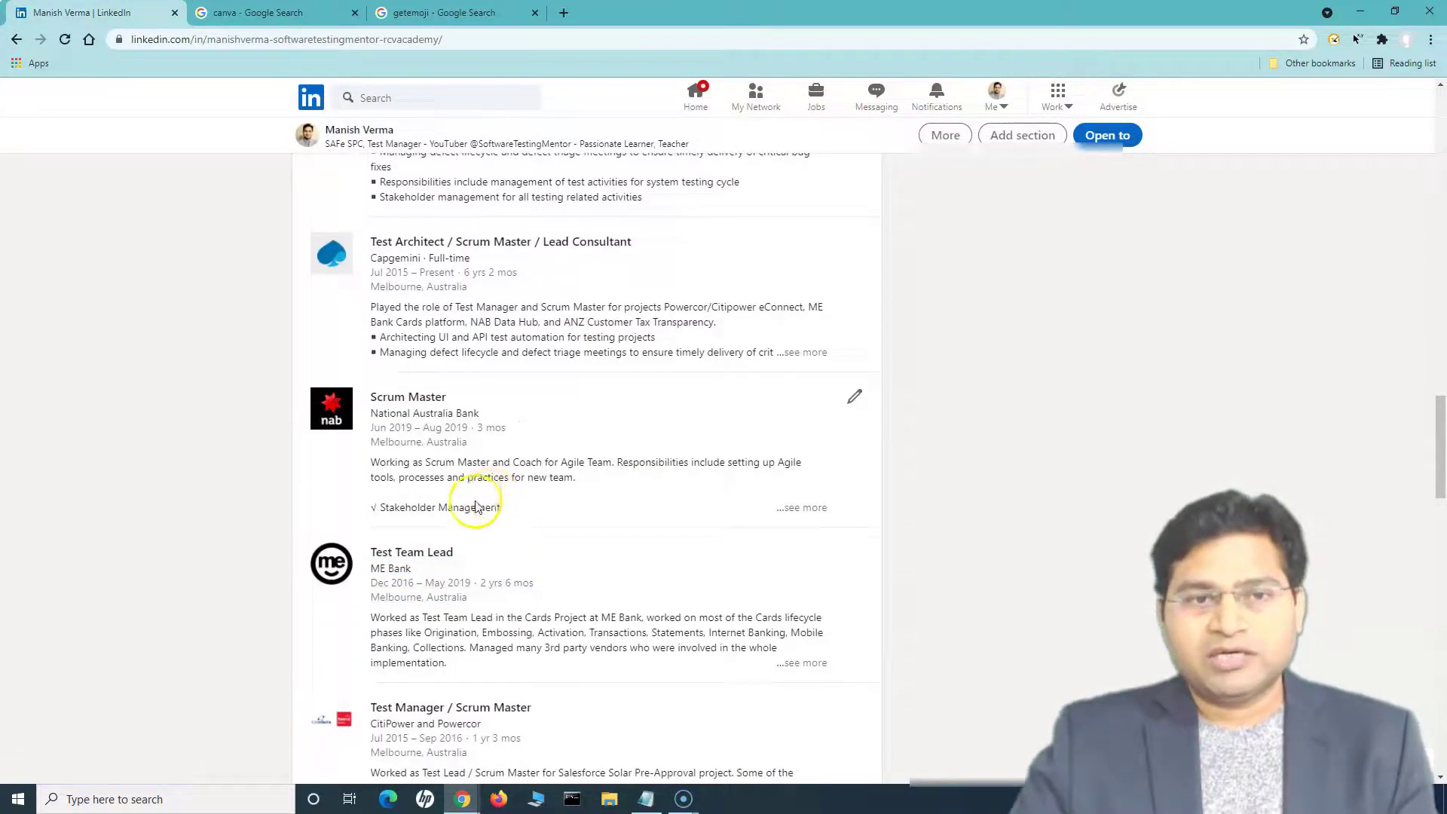
{"action": "scroll", "coordinate": [468, 301], "scroll_direction": "up", "scroll_amount": 2}
{"action": "scroll", "coordinate": [497, 507], "scroll_direction": "down", "scroll_amount": 5}
{"action": "scroll", "coordinate": [497, 507], "scroll_direction": "down", "scroll_amount": 4}
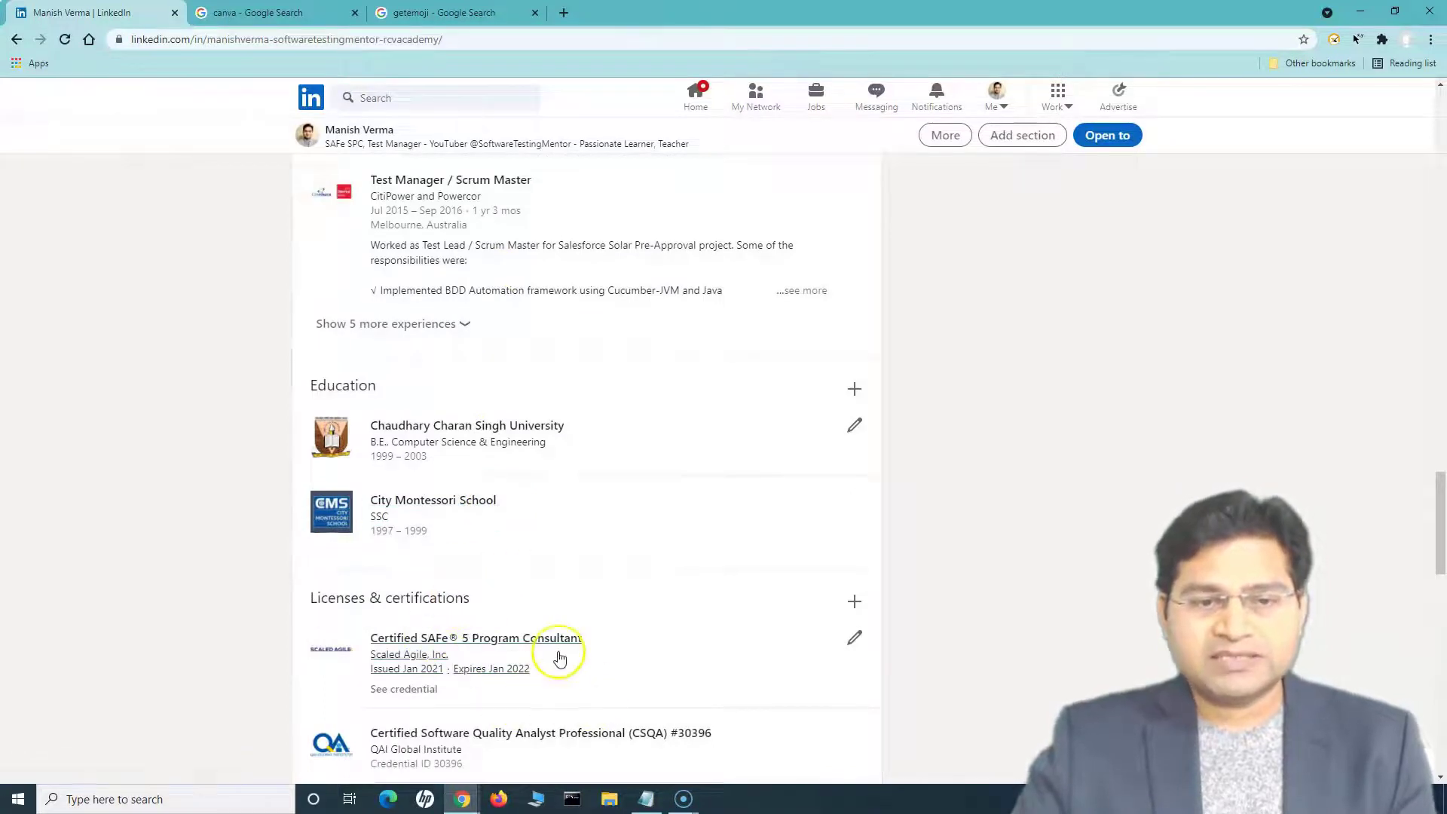
{"action": "scroll", "coordinate": [558, 656], "scroll_direction": "down", "scroll_amount": 1}
{"action": "scroll", "coordinate": [566, 623], "scroll_direction": "up", "scroll_amount": 10}
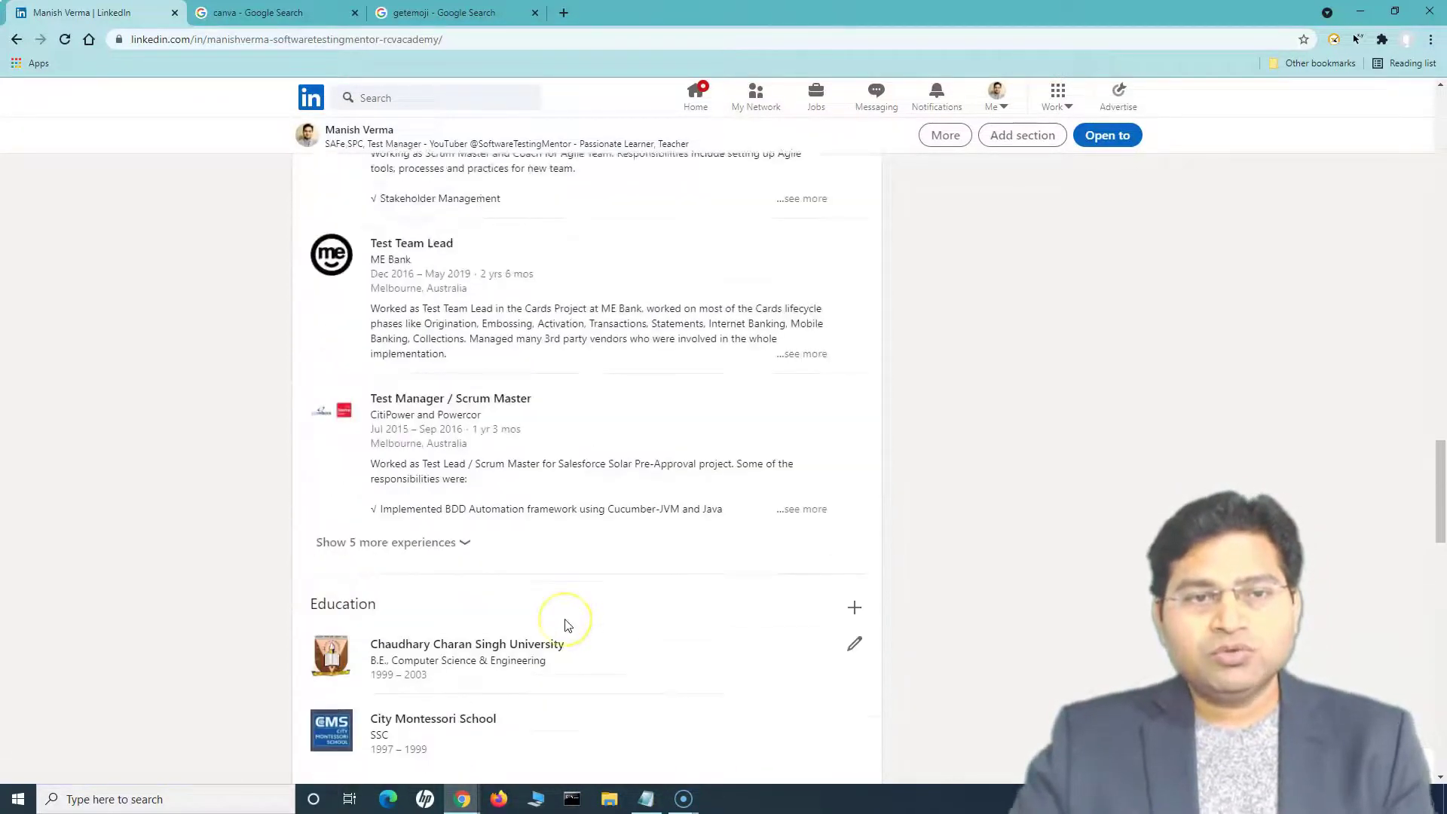
{"action": "scroll", "coordinate": [566, 624], "scroll_direction": "up", "scroll_amount": 3}
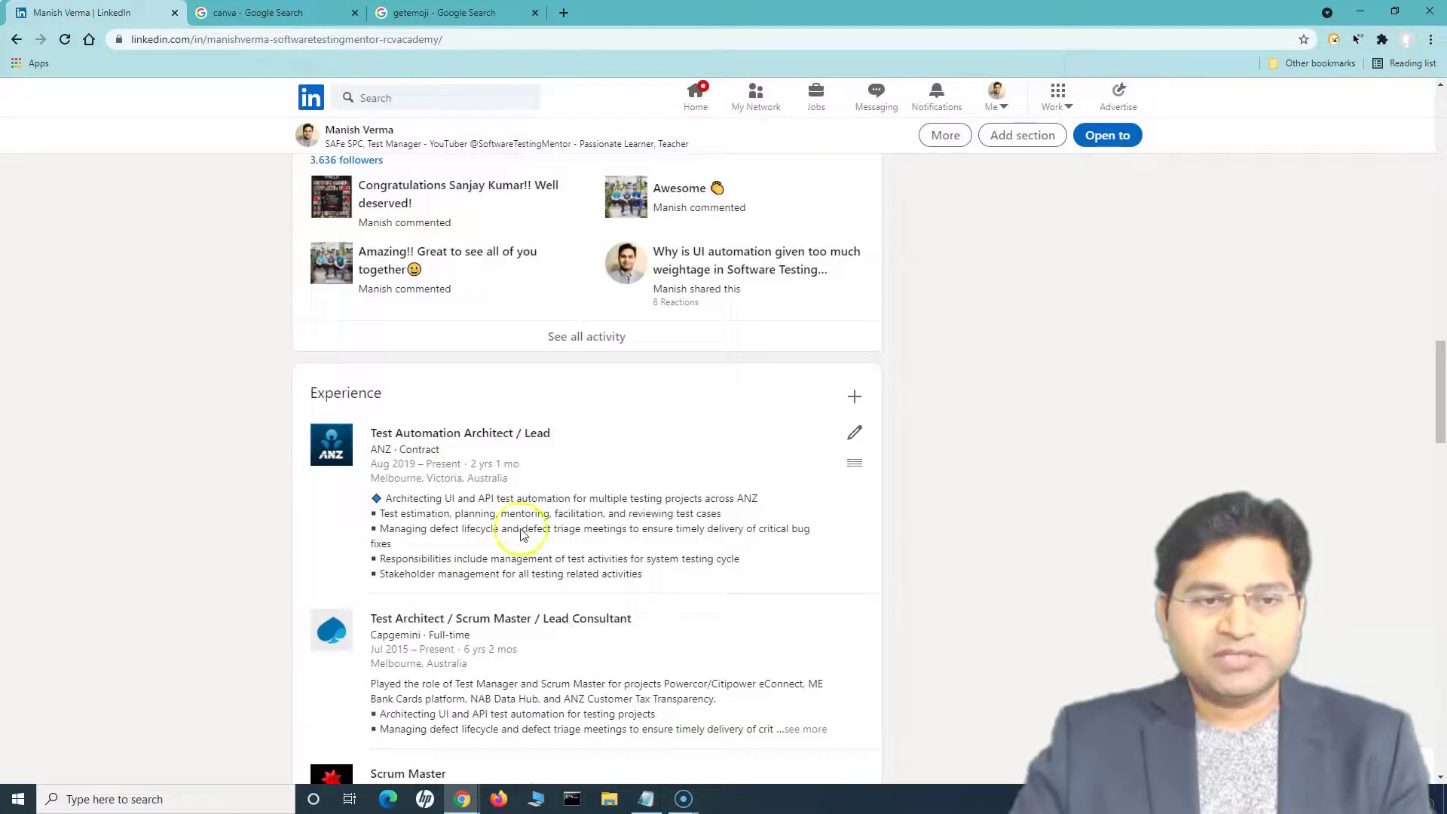
Copy the five checkmarked ANZ duty lines from Notepad and open the ANZ entry for editing
{"action": "left_click", "coordinate": [646, 799]}
{"action": "left_click_drag", "start_coordinate": [880, 309], "coordinate": [221, 185]}
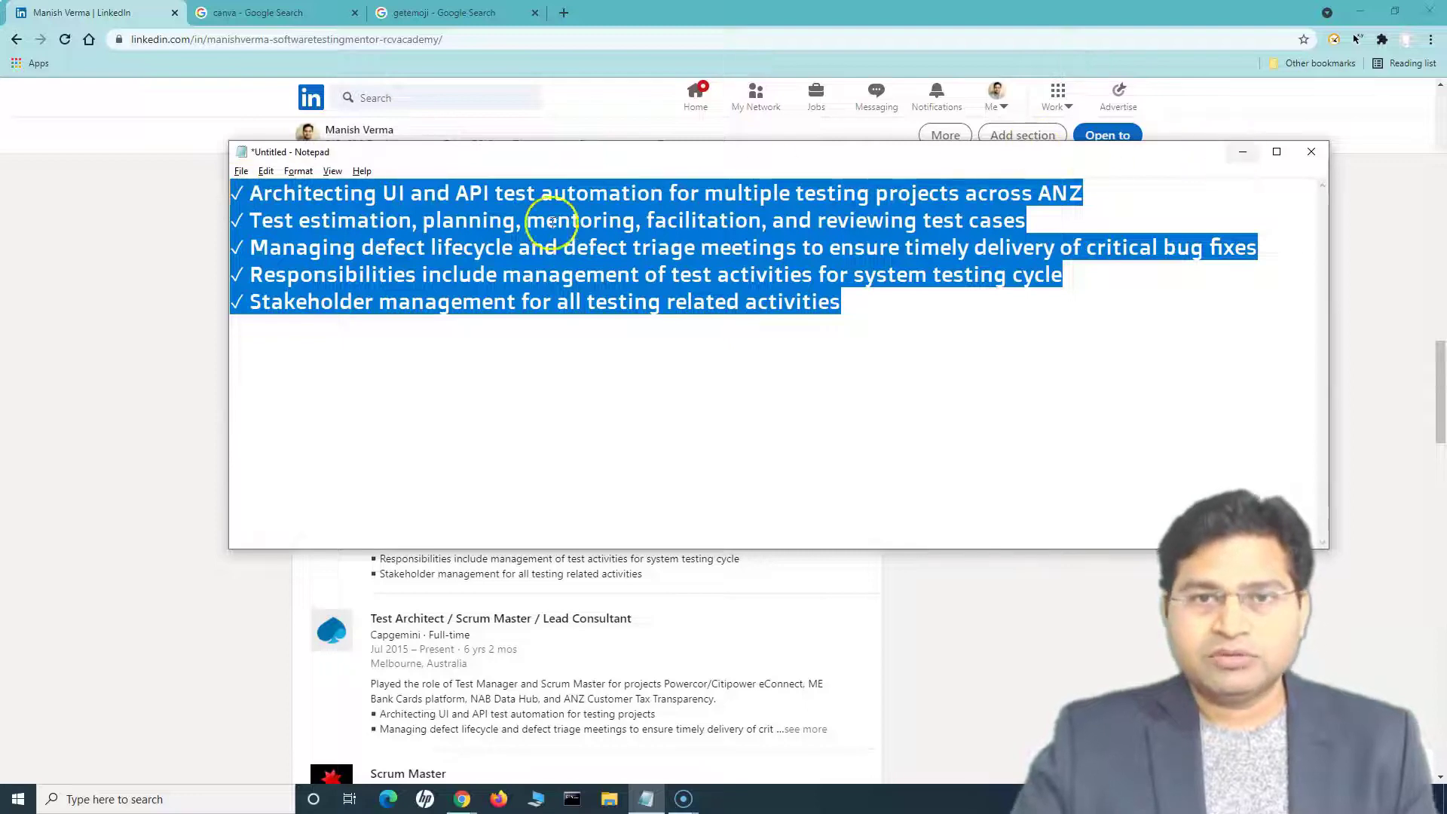
{"action": "left_click", "coordinate": [1241, 151]}
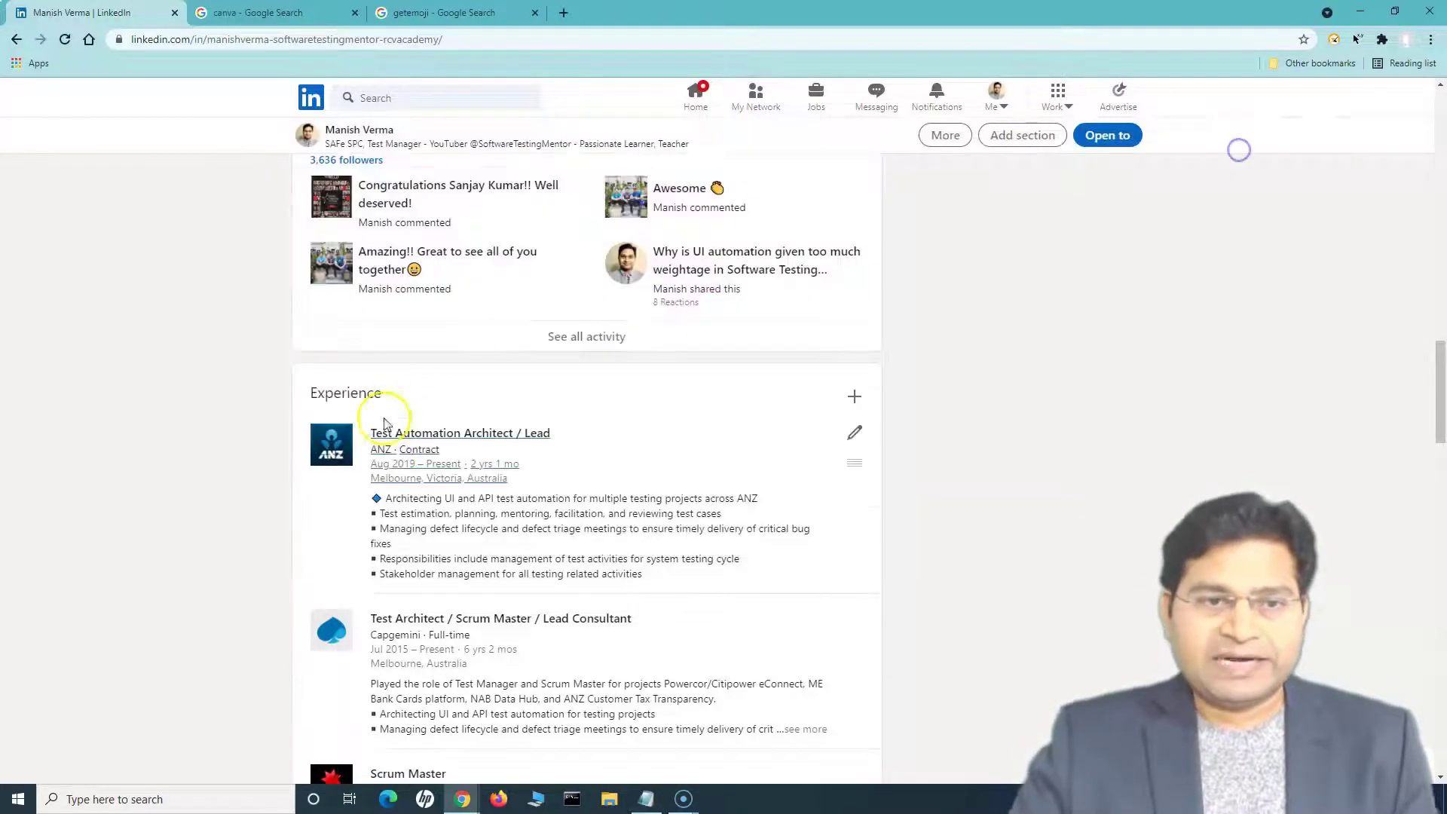
{"action": "left_click", "coordinate": [857, 435]}
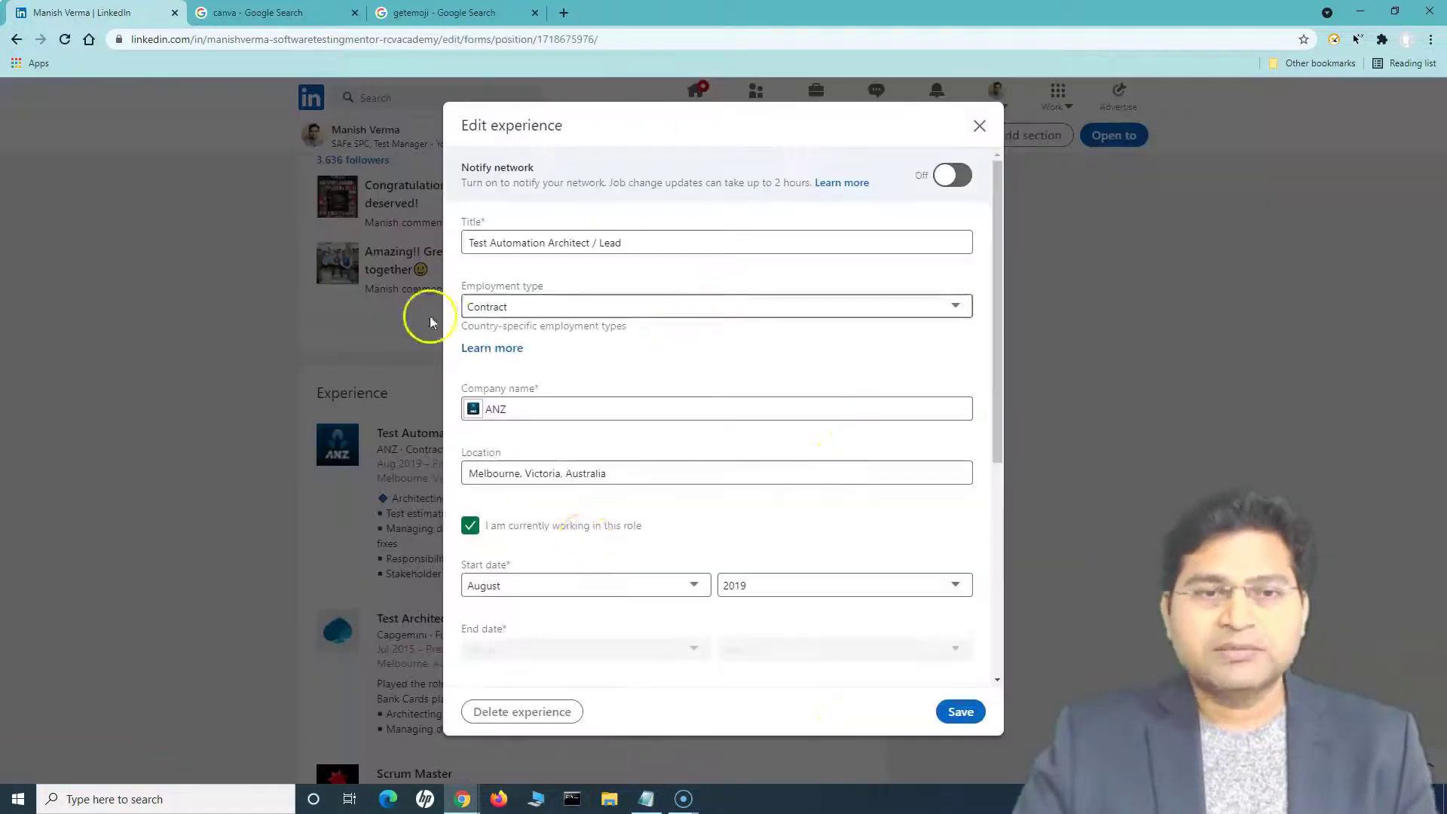
Reselect ANZ as the company for the Test Automation Architect role
{"action": "left_click", "coordinate": [487, 242]}
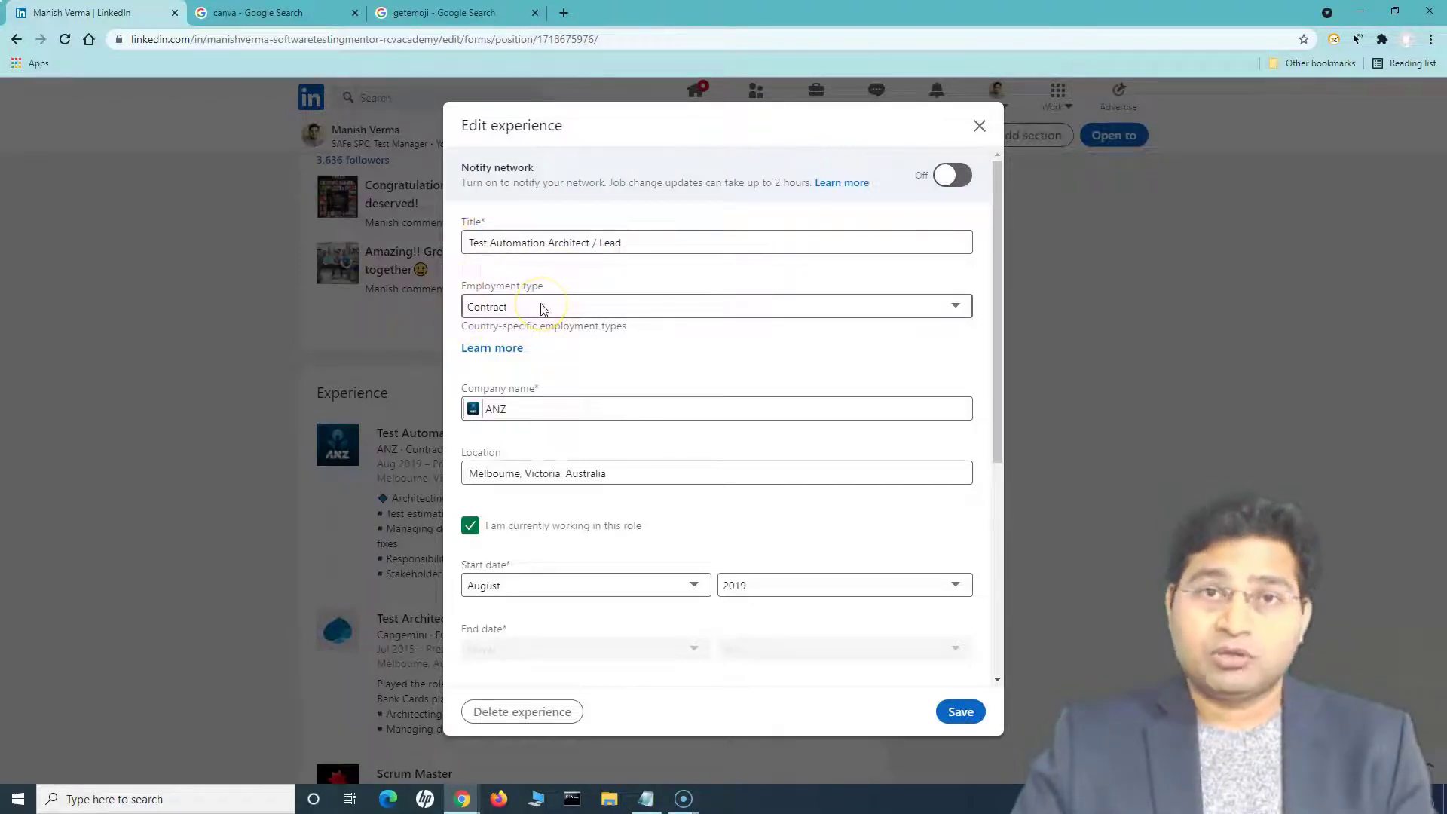
{"action": "left_click", "coordinate": [549, 407]}
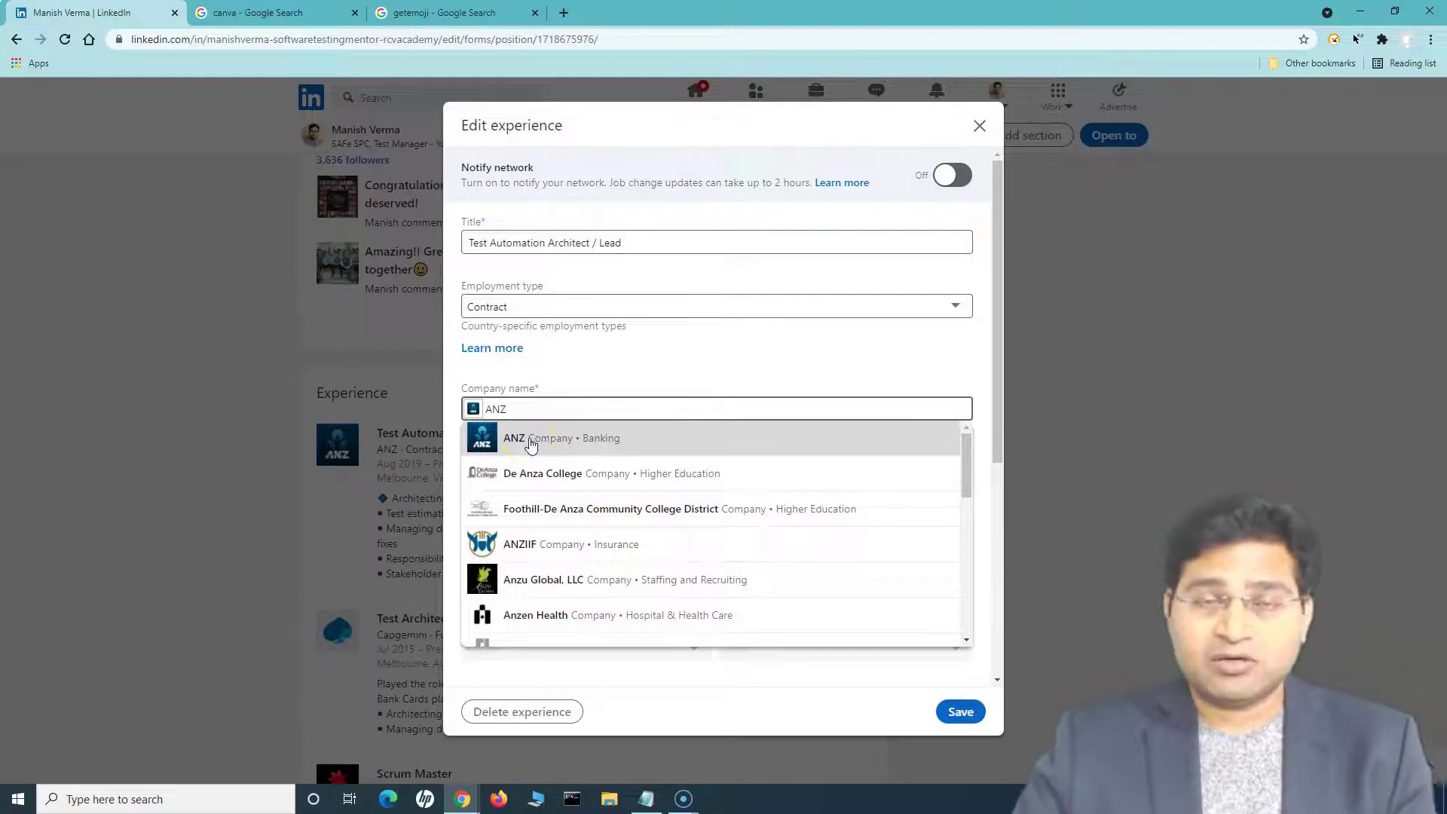
{"action": "left_click", "coordinate": [532, 442]}
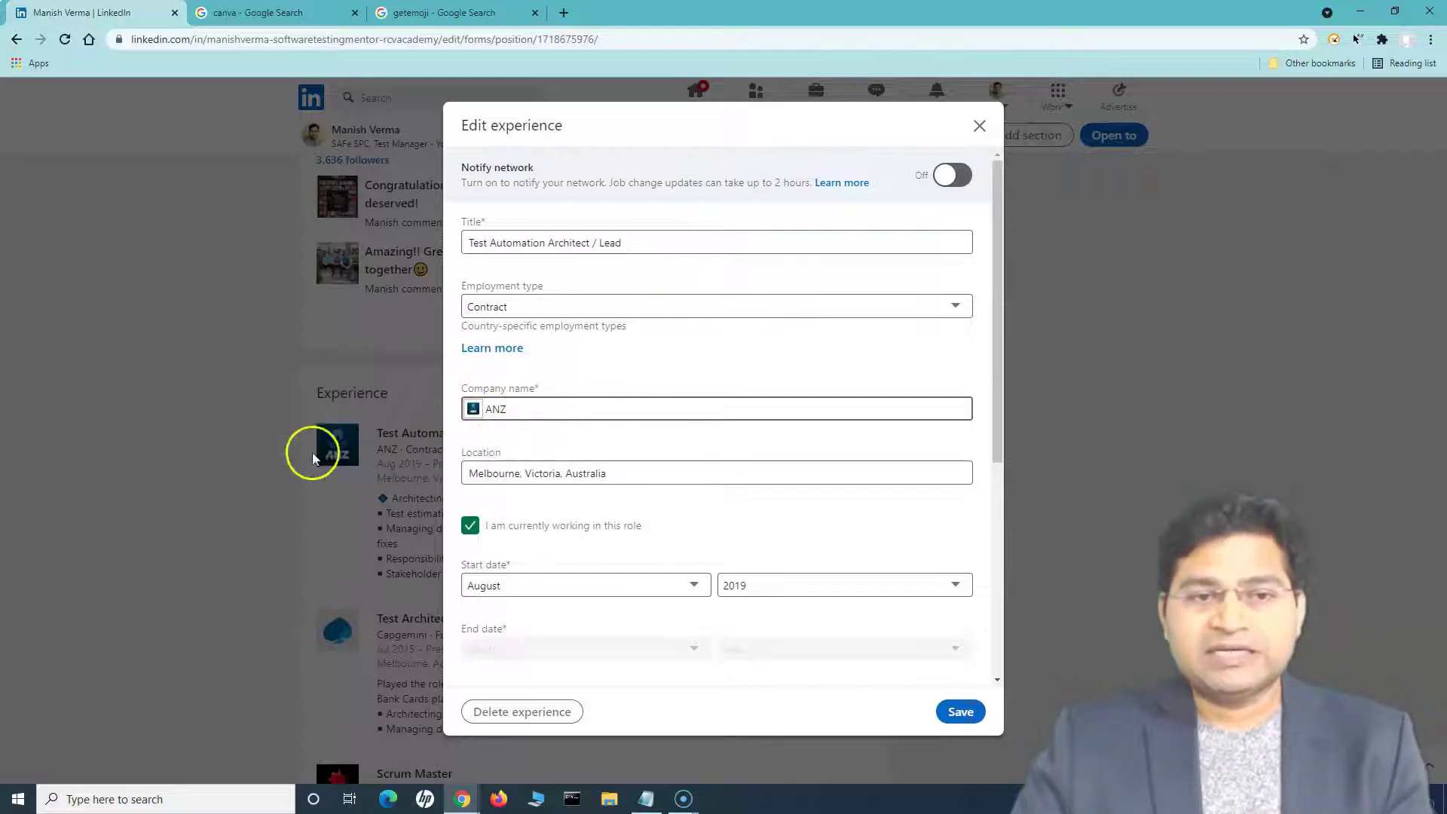
Replace the whole description with the pasted checkmarked bullets and save the entry
{"action": "scroll", "coordinate": [615, 517], "scroll_direction": "down", "scroll_amount": 1}
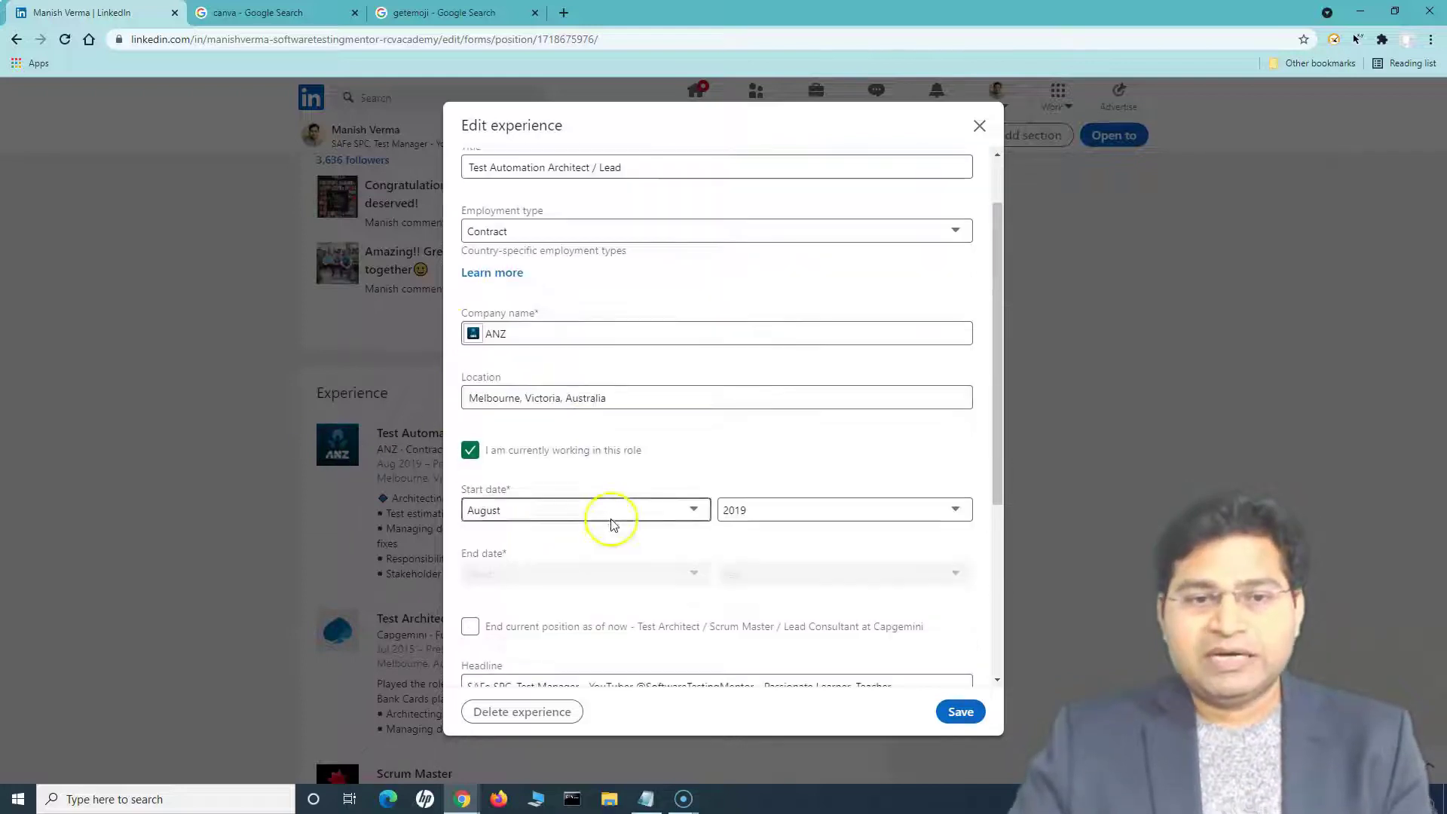
{"action": "scroll", "coordinate": [501, 576], "scroll_direction": "down", "scroll_amount": 2}
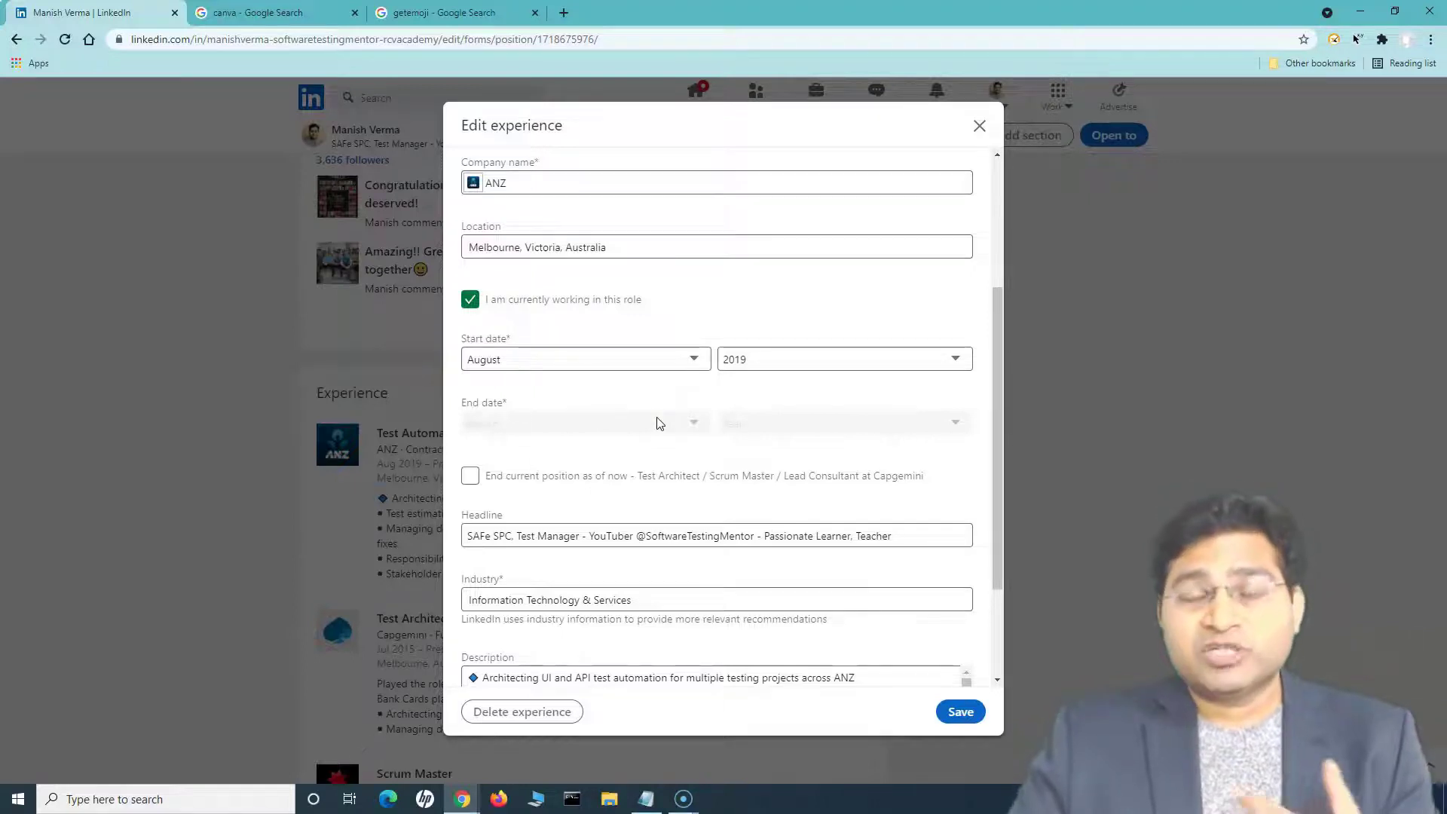
{"action": "scroll", "coordinate": [597, 331], "scroll_direction": "up", "scroll_amount": 3}
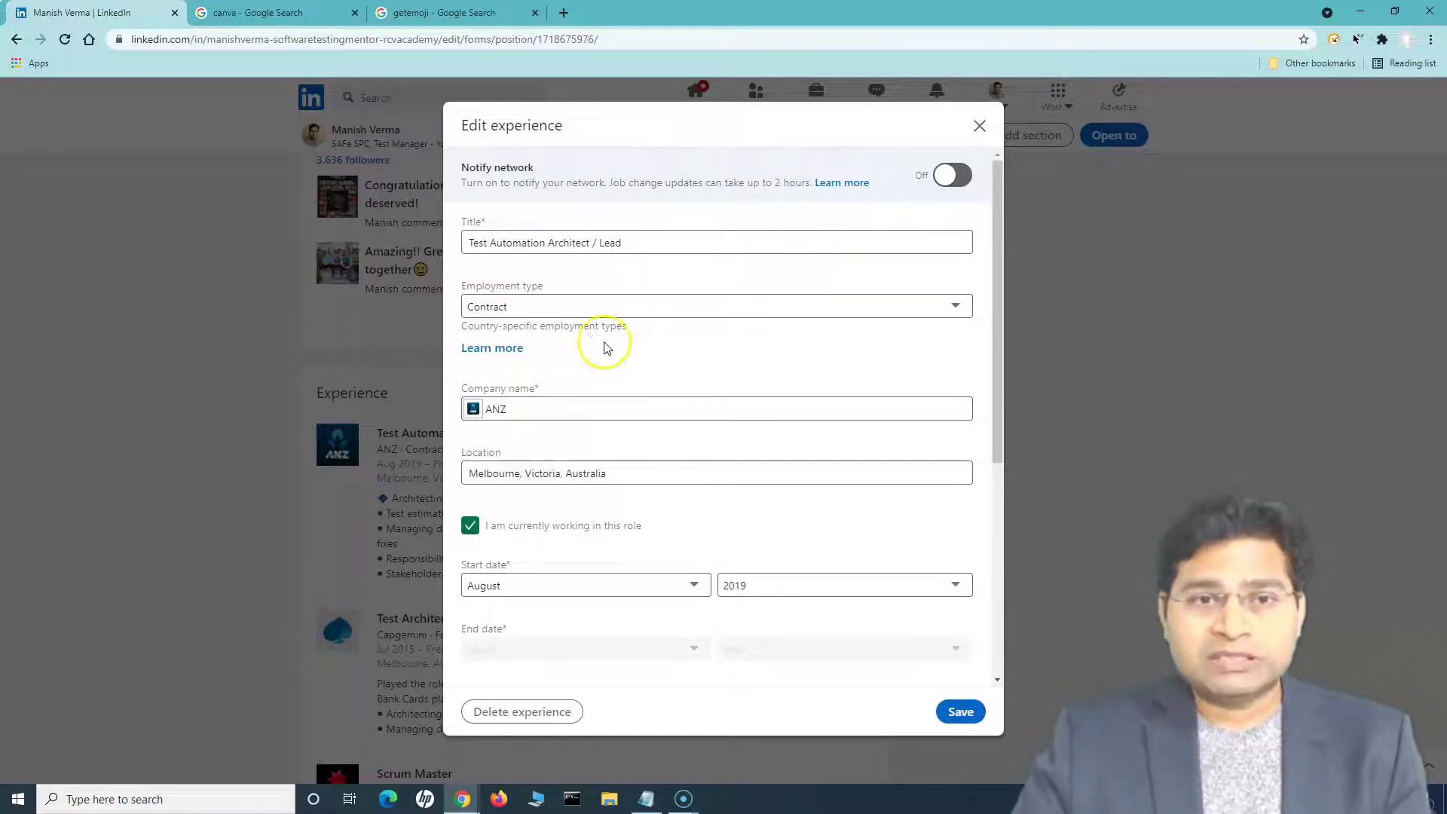
{"action": "scroll", "coordinate": [604, 347], "scroll_direction": "down", "scroll_amount": 2}
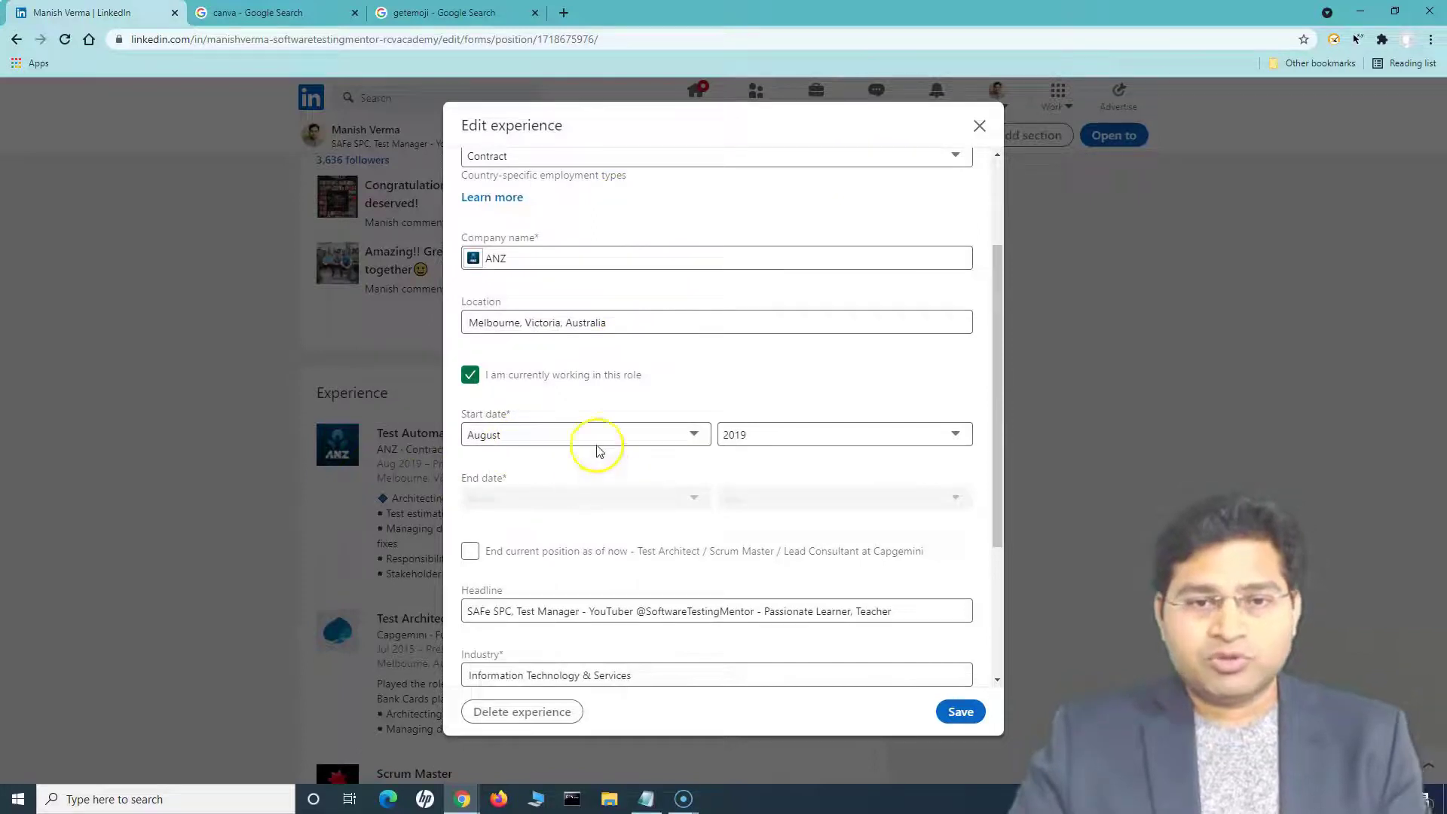
{"action": "scroll", "coordinate": [600, 352], "scroll_direction": "down", "scroll_amount": 3}
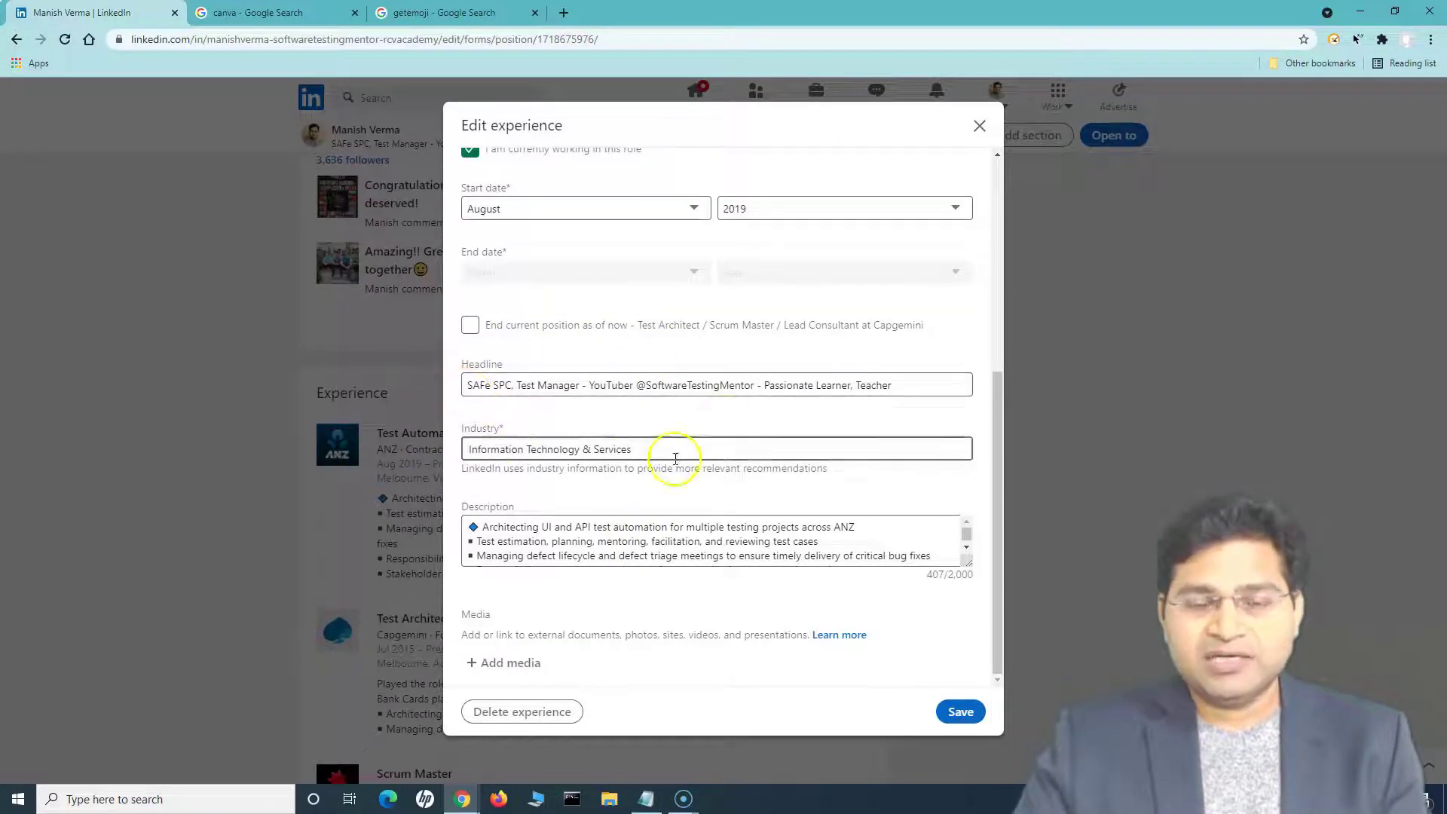
{"action": "scroll", "coordinate": [623, 538], "scroll_direction": "down", "scroll_amount": 1}
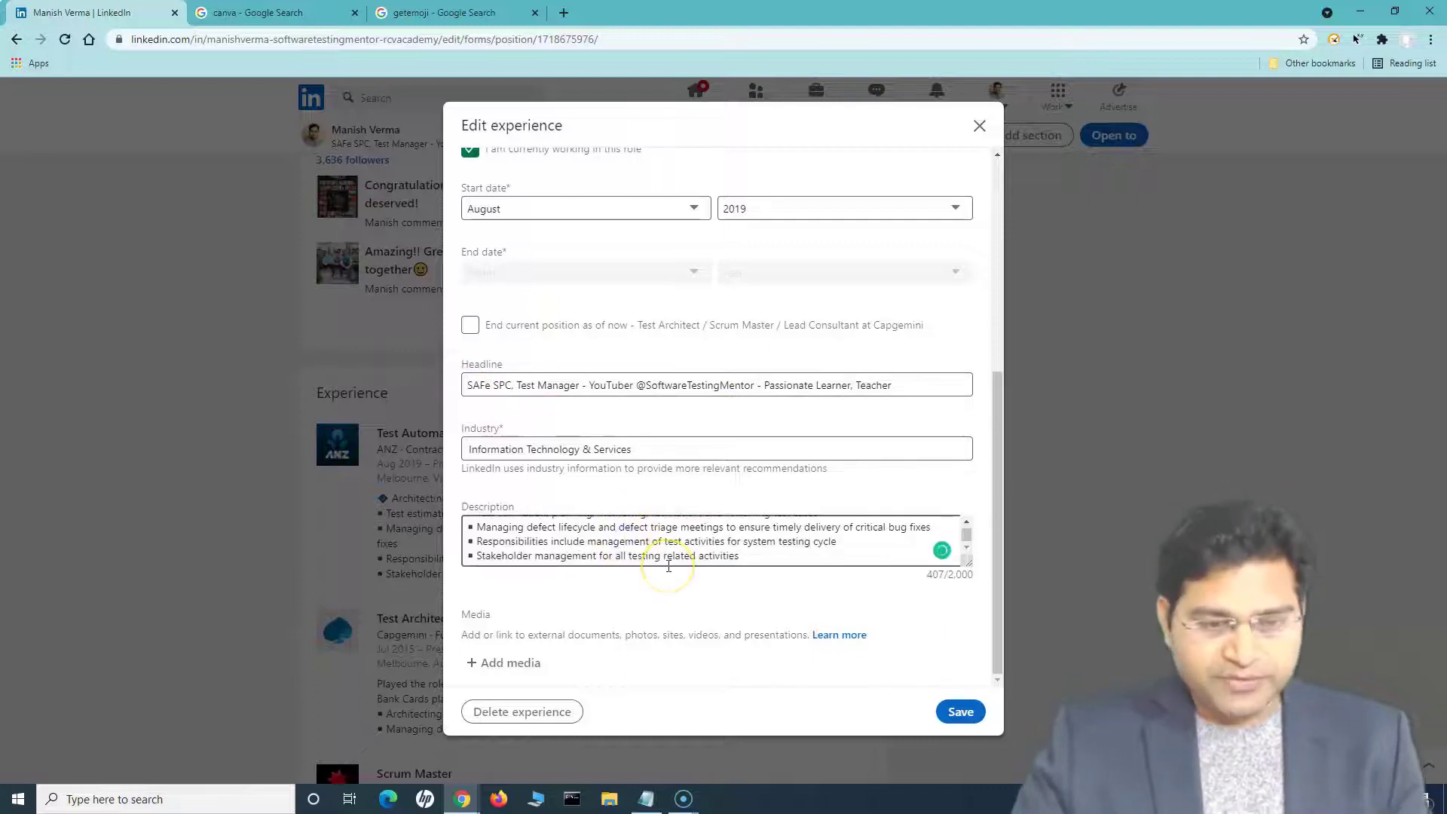
{"action": "key", "text": "ctrl+a"}
{"action": "key", "text": "ctrl+v"}
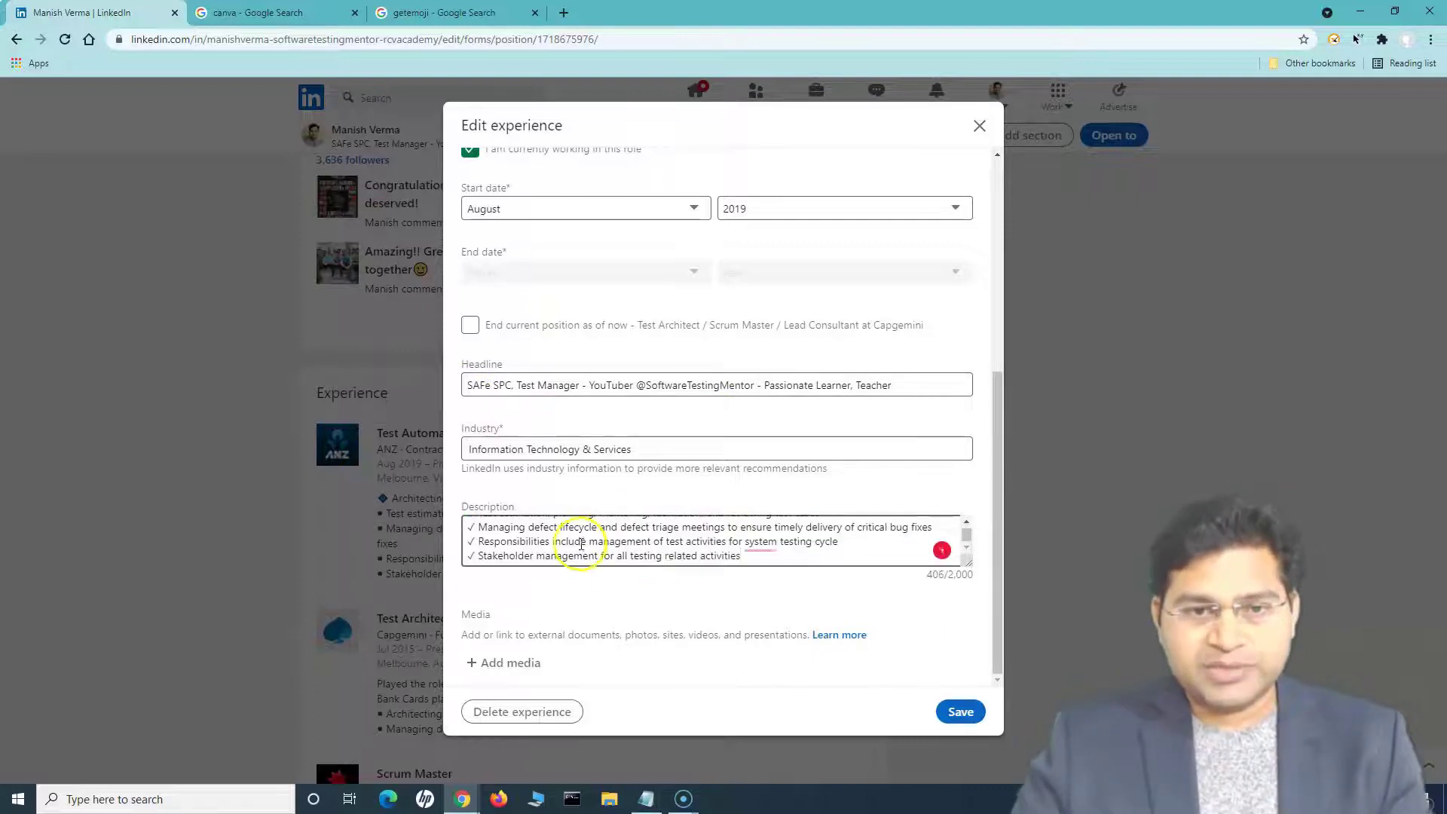
{"action": "scroll", "coordinate": [582, 542], "scroll_direction": "up", "scroll_amount": 2}
{"action": "scroll", "coordinate": [804, 648], "scroll_direction": "down", "scroll_amount": 1}
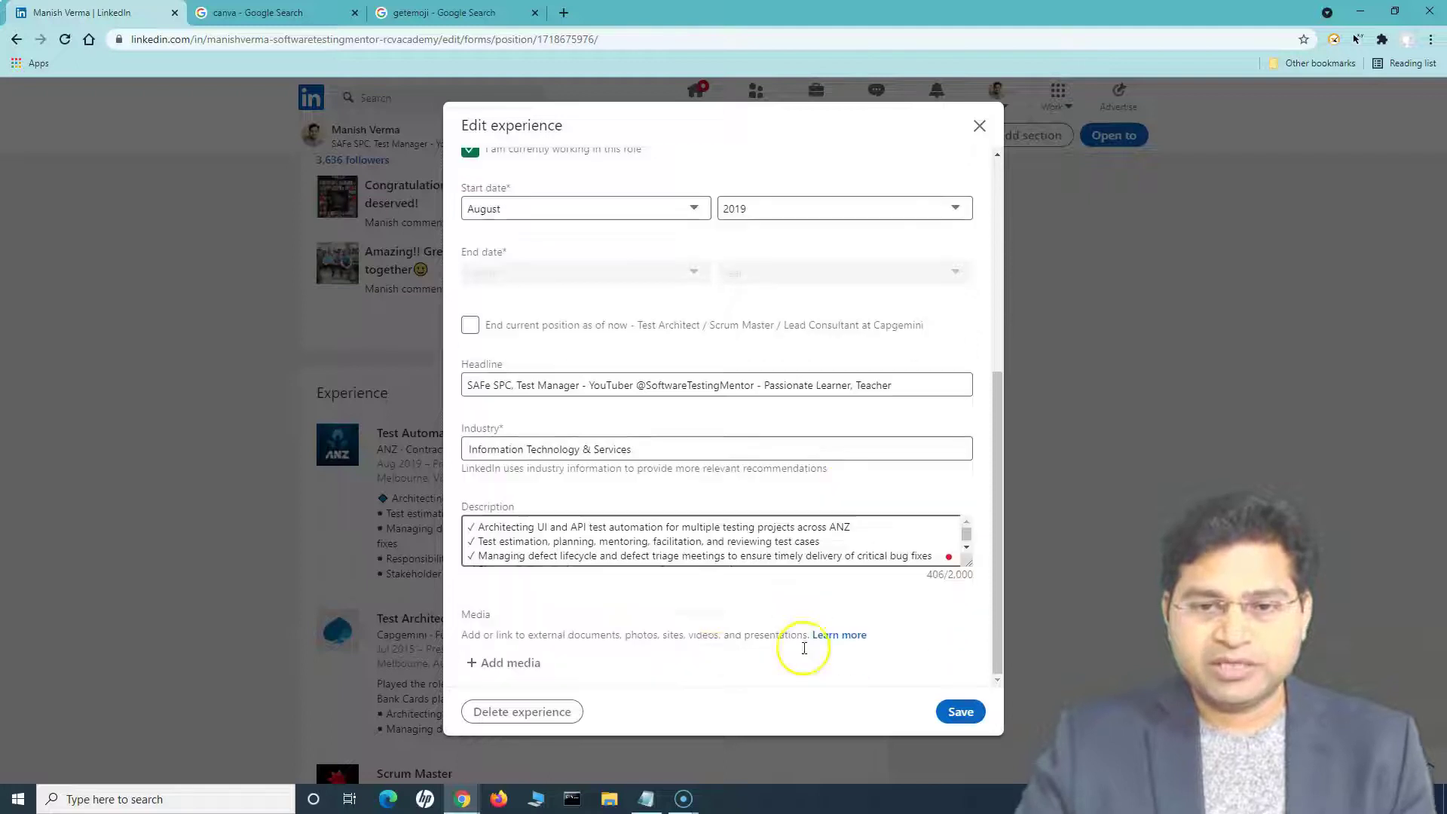
{"action": "left_click", "coordinate": [960, 712]}
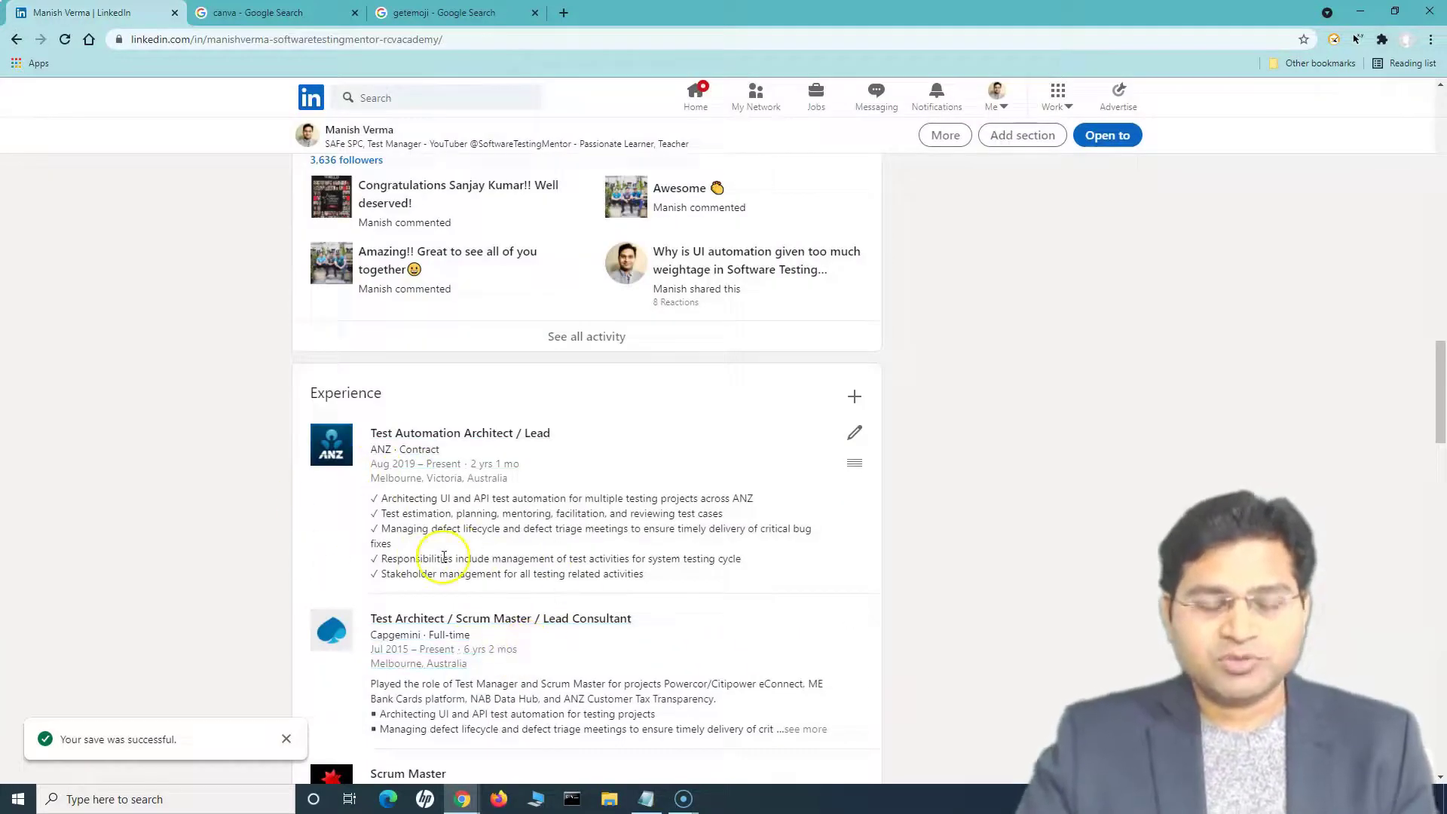
{"action": "left_click", "coordinate": [366, 501]}
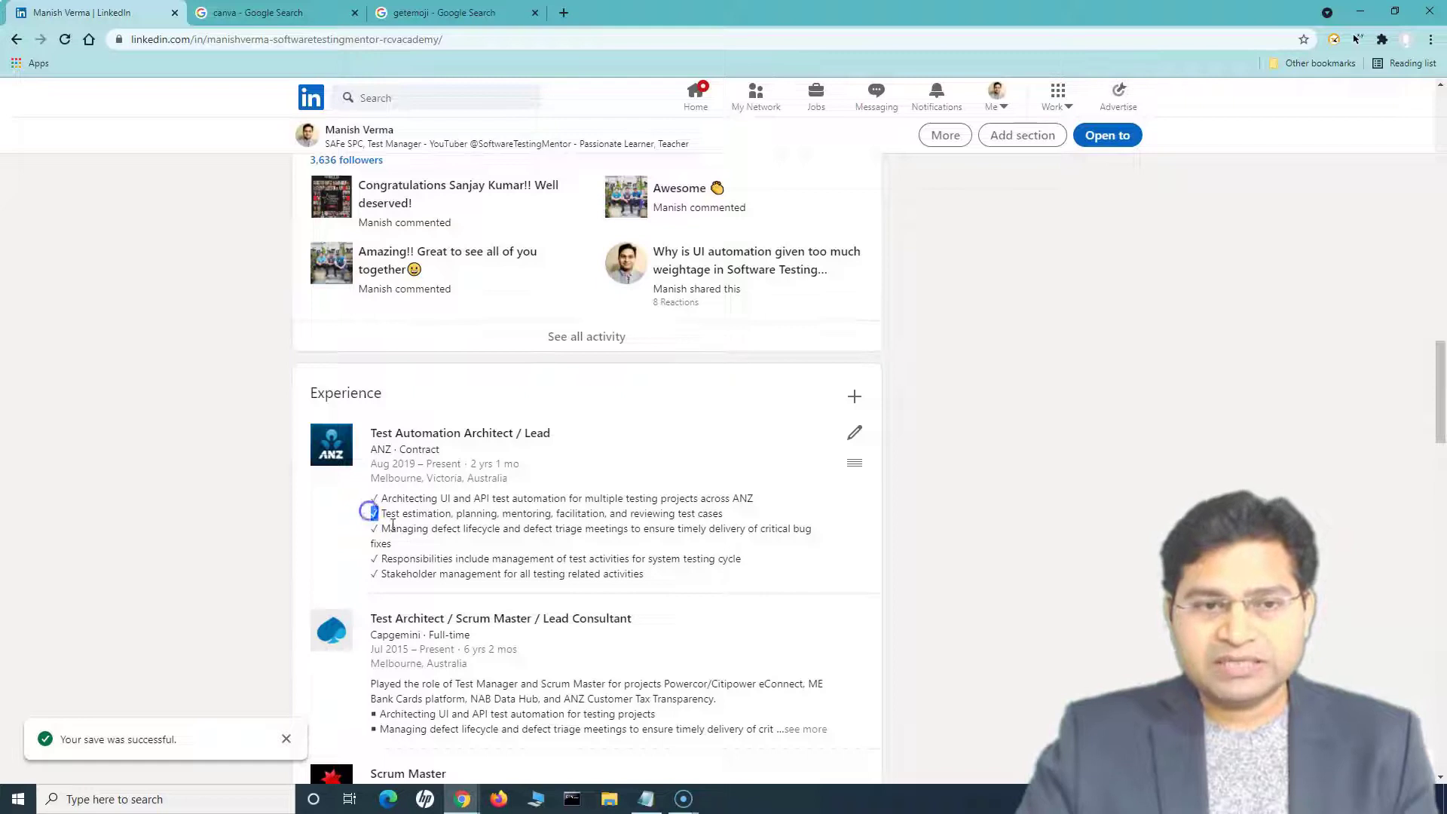
{"action": "scroll", "coordinate": [373, 682], "scroll_direction": "down", "scroll_amount": 2}
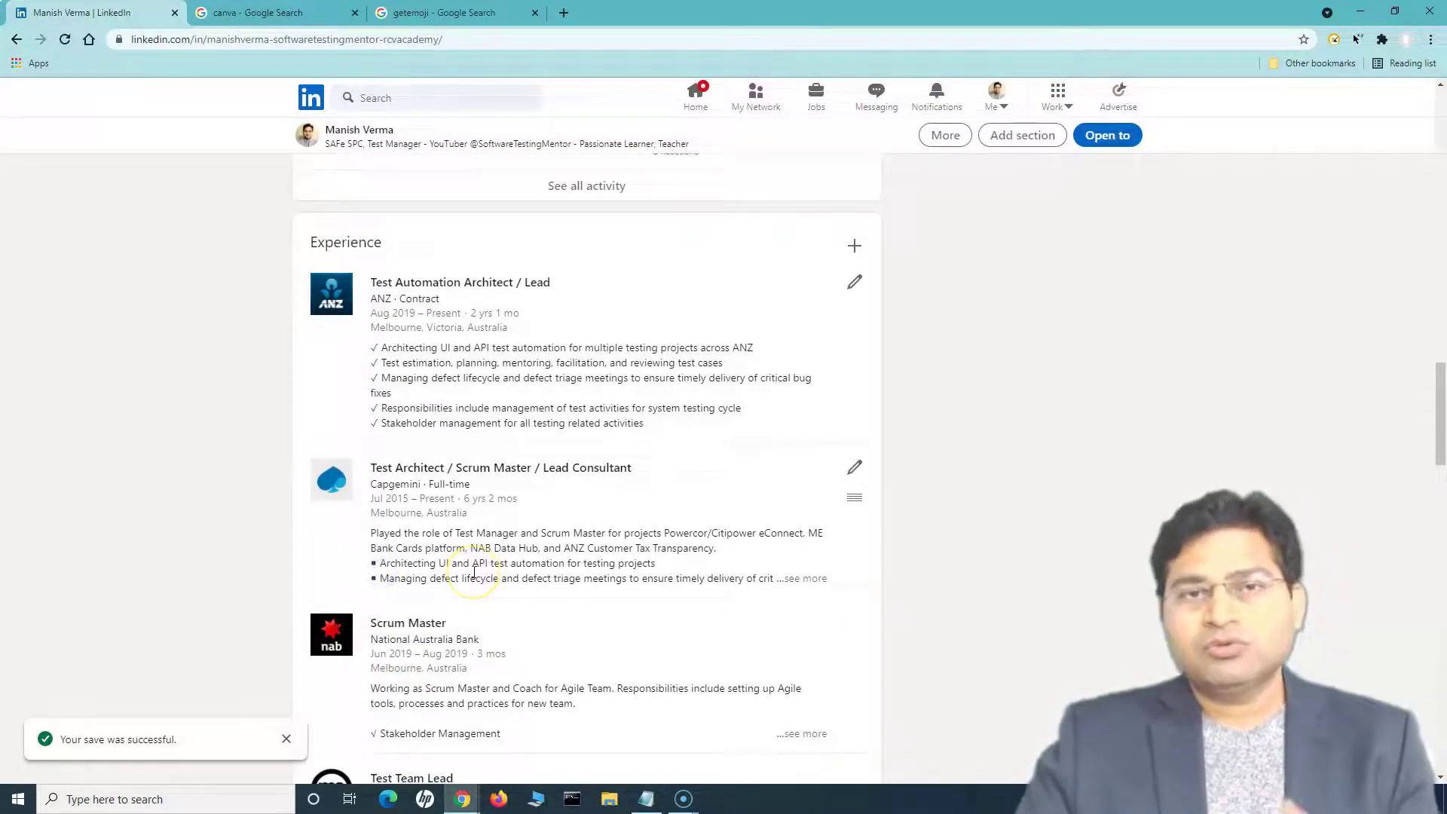
{"action": "scroll", "coordinate": [473, 558], "scroll_direction": "up", "scroll_amount": 2}
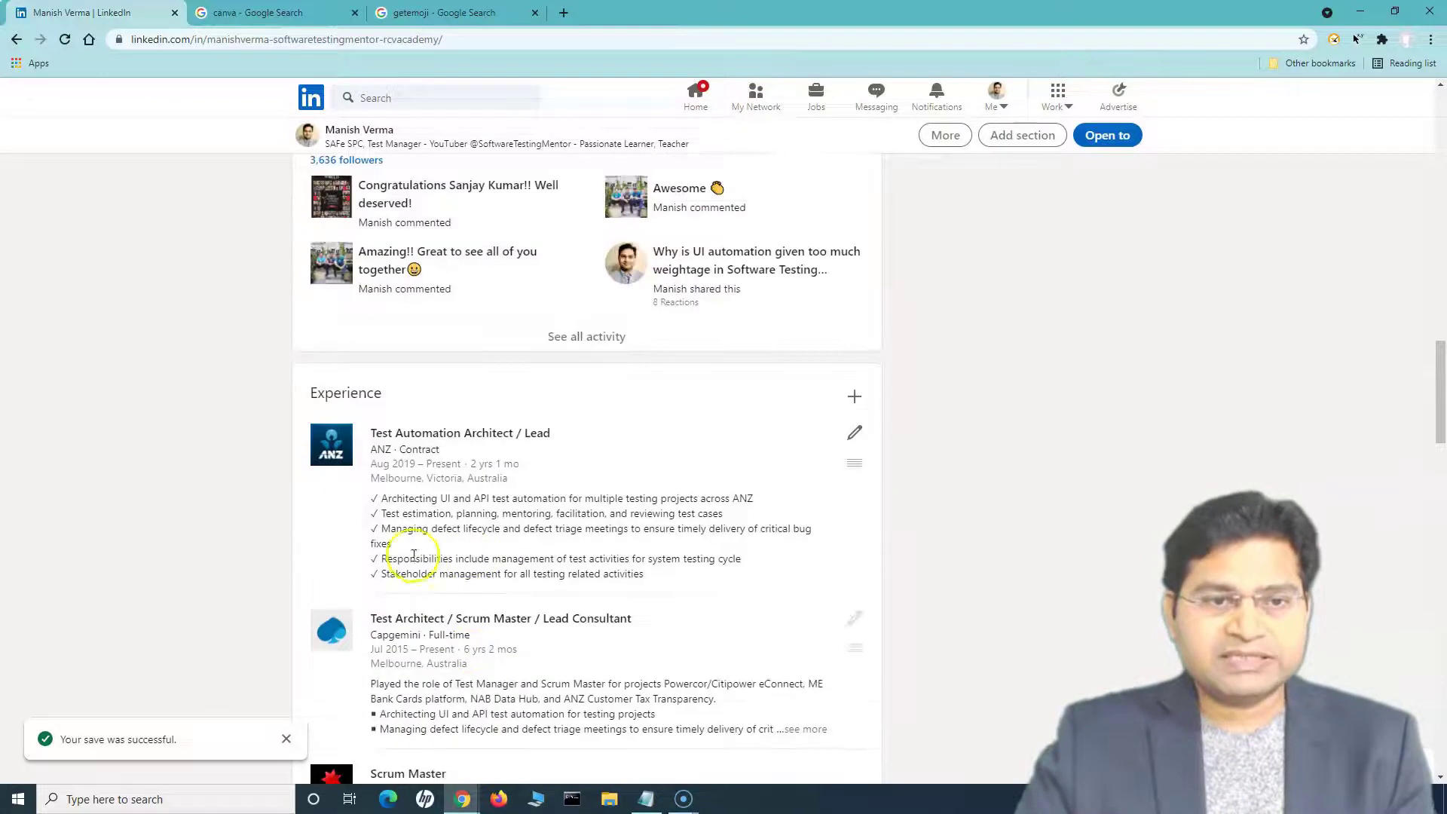
Copy the green heavy check mark emoji from GetEmoji's Symbols section
{"action": "left_click", "coordinate": [457, 13]}
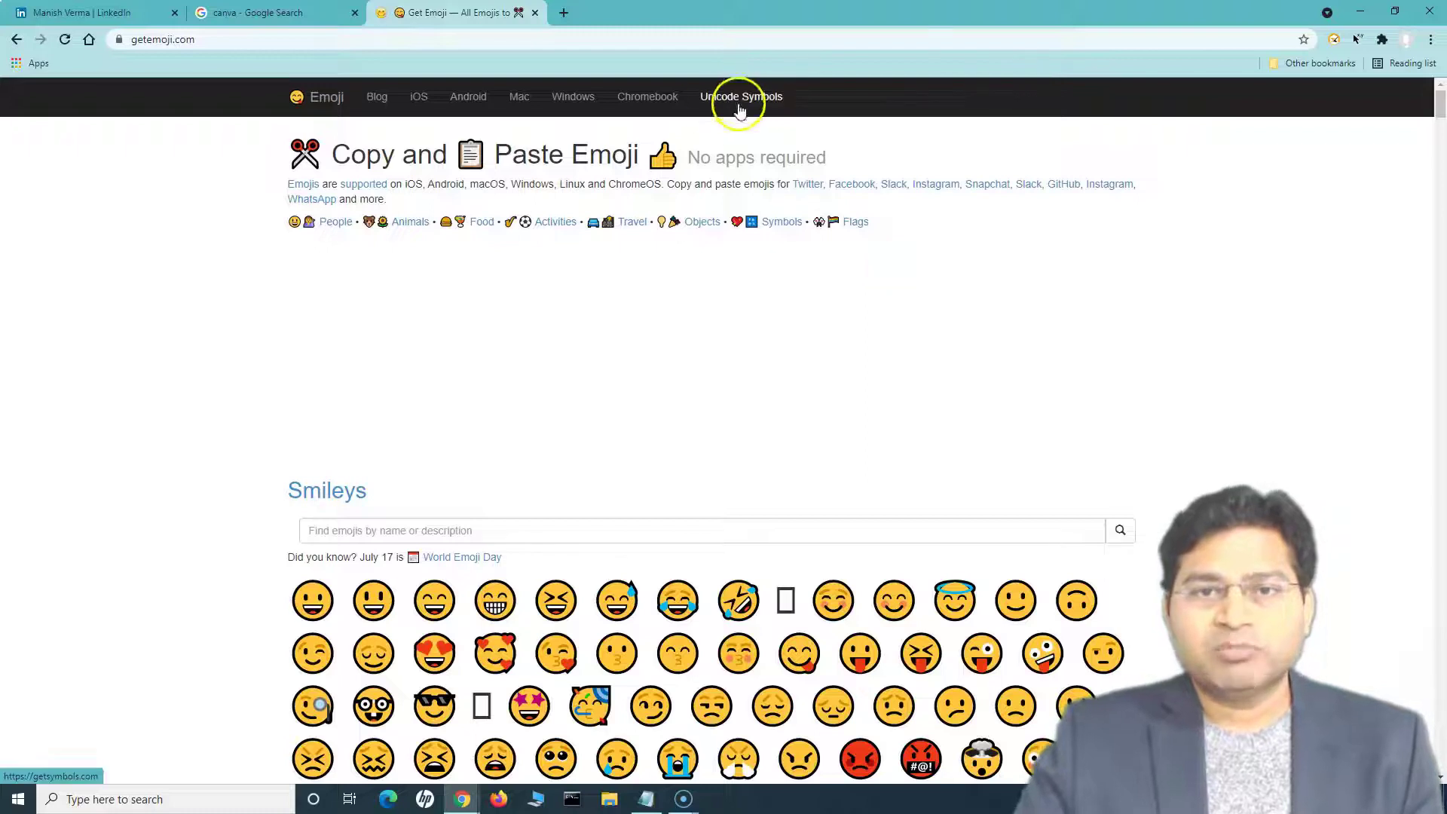
{"action": "left_click", "coordinate": [770, 223]}
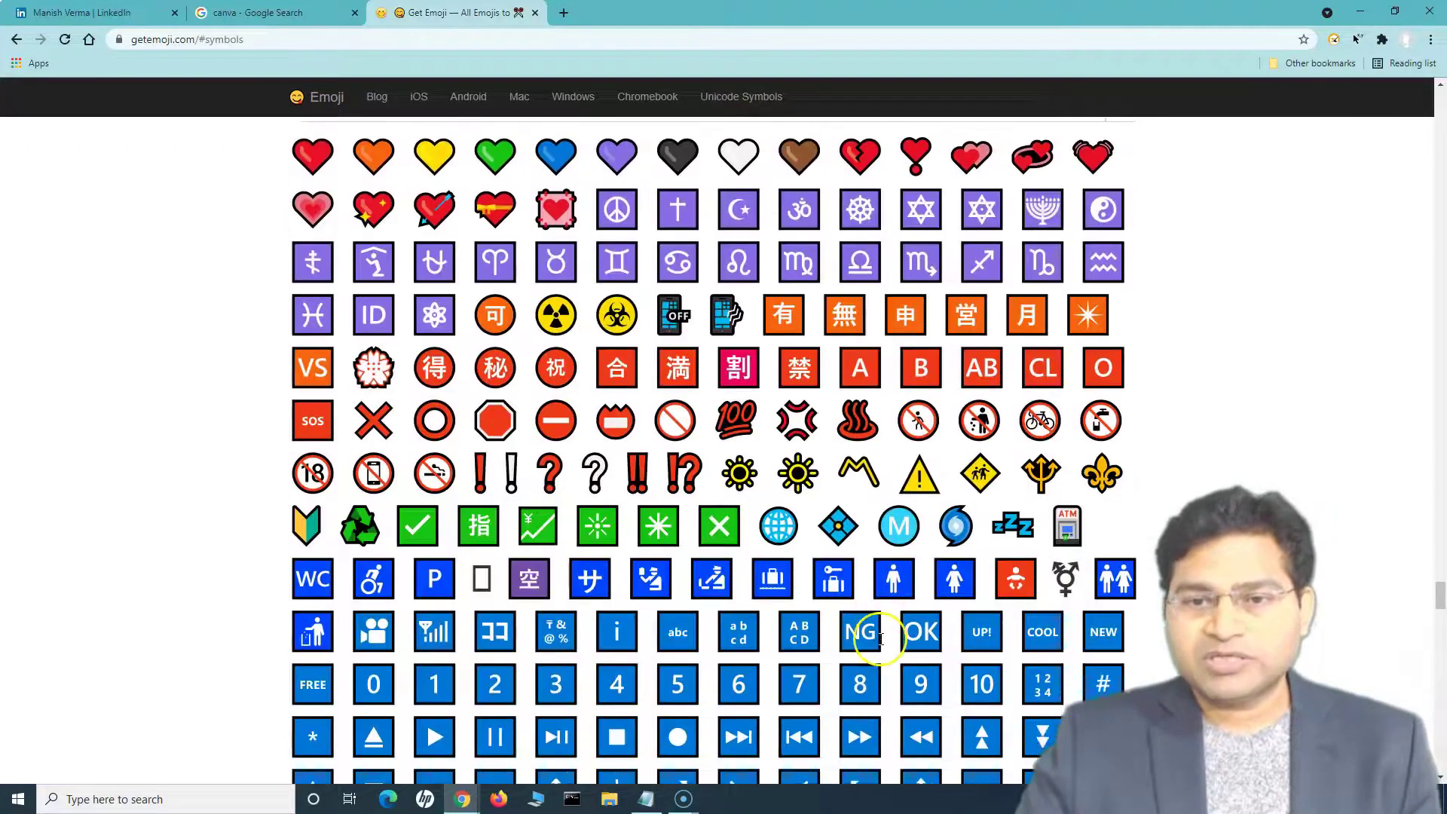
{"action": "scroll", "coordinate": [713, 511], "scroll_direction": "down", "scroll_amount": 5}
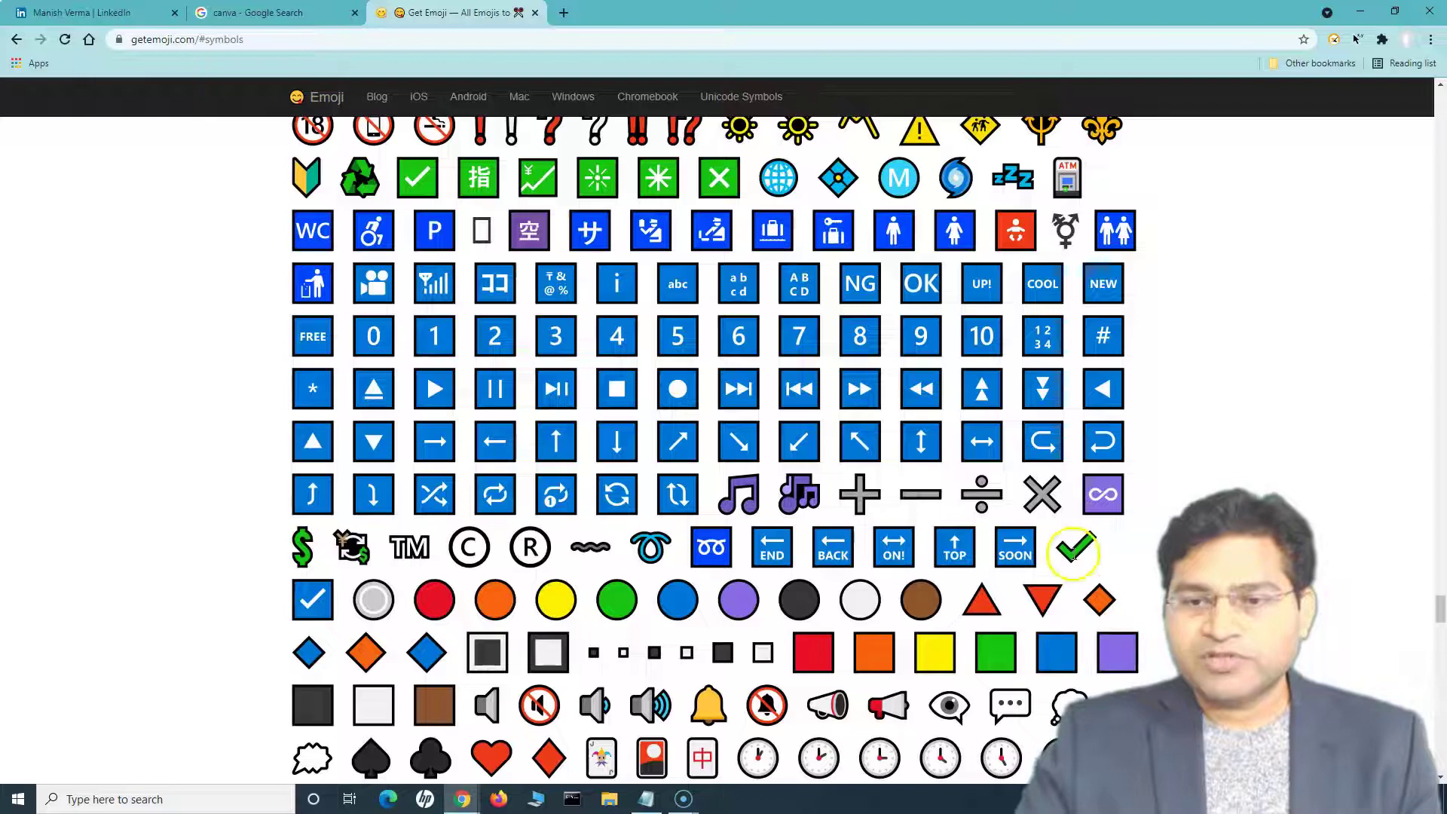
{"action": "left_click", "coordinate": [1063, 548]}
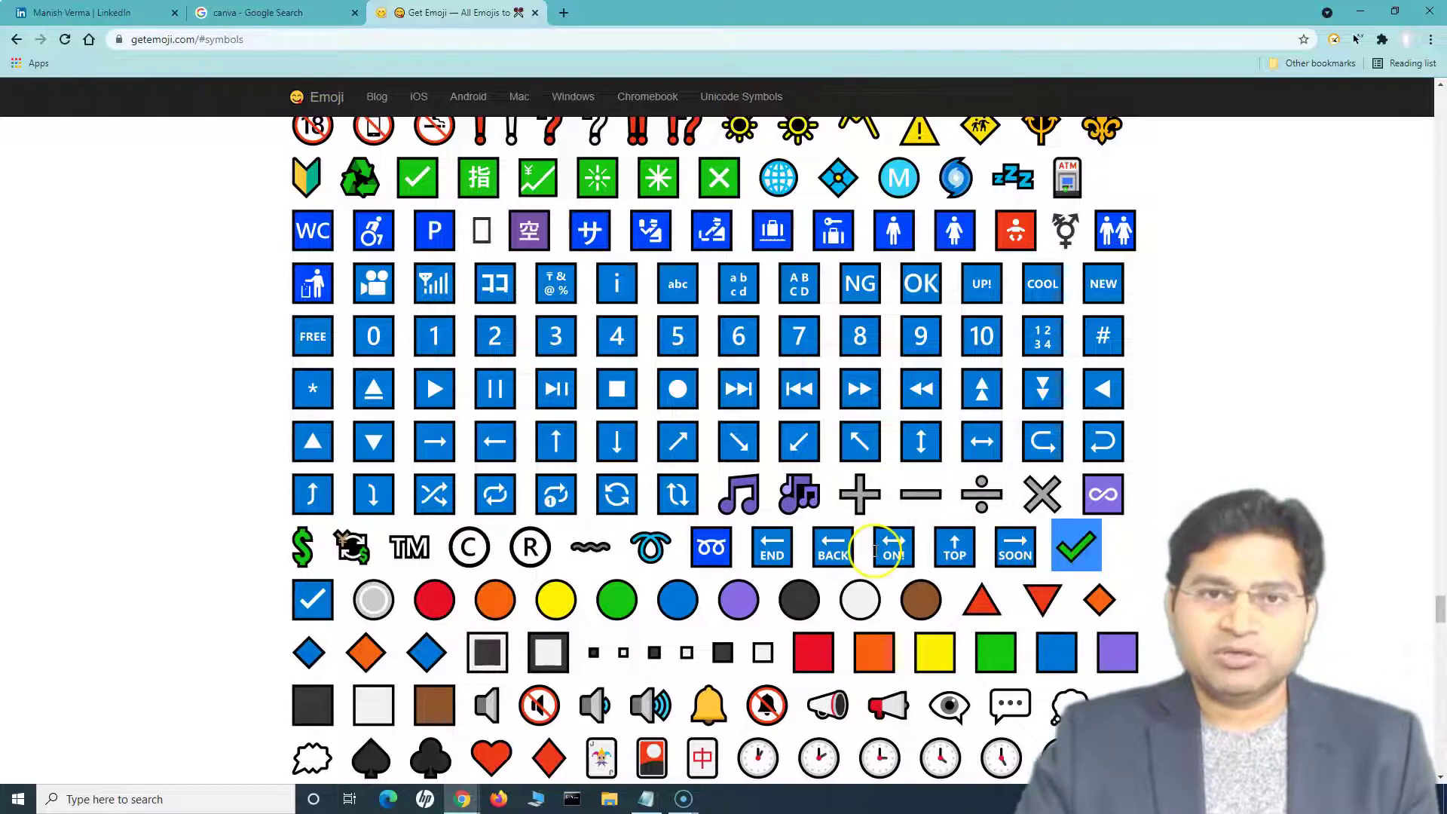
{"action": "scroll", "coordinate": [867, 339], "scroll_direction": "up", "scroll_amount": 3}
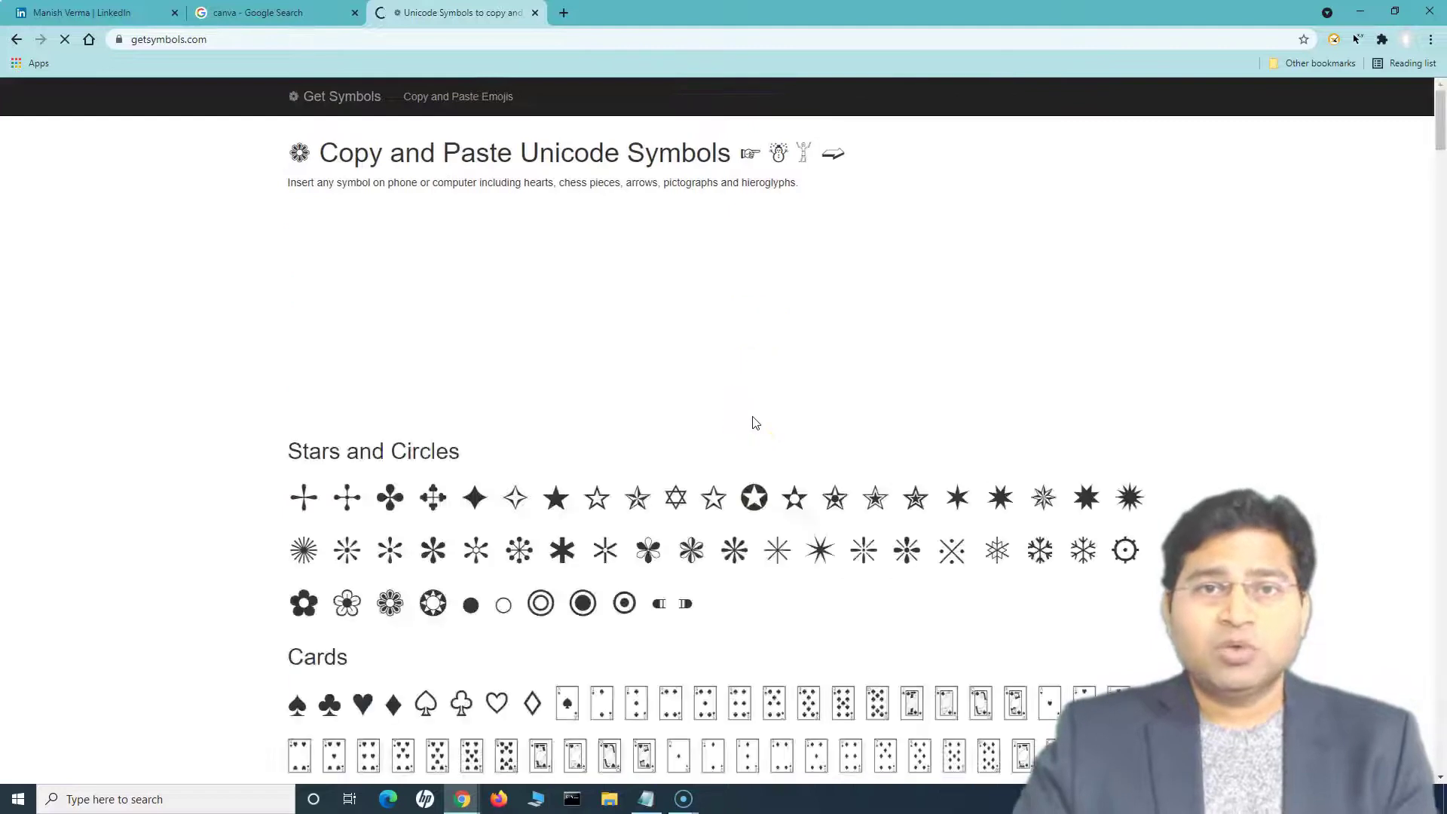
Copy the black square ■ symbol from GetSymbols' Pictographs section for use as a bullet
{"action": "scroll", "coordinate": [864, 547], "scroll_direction": "down", "scroll_amount": 5}
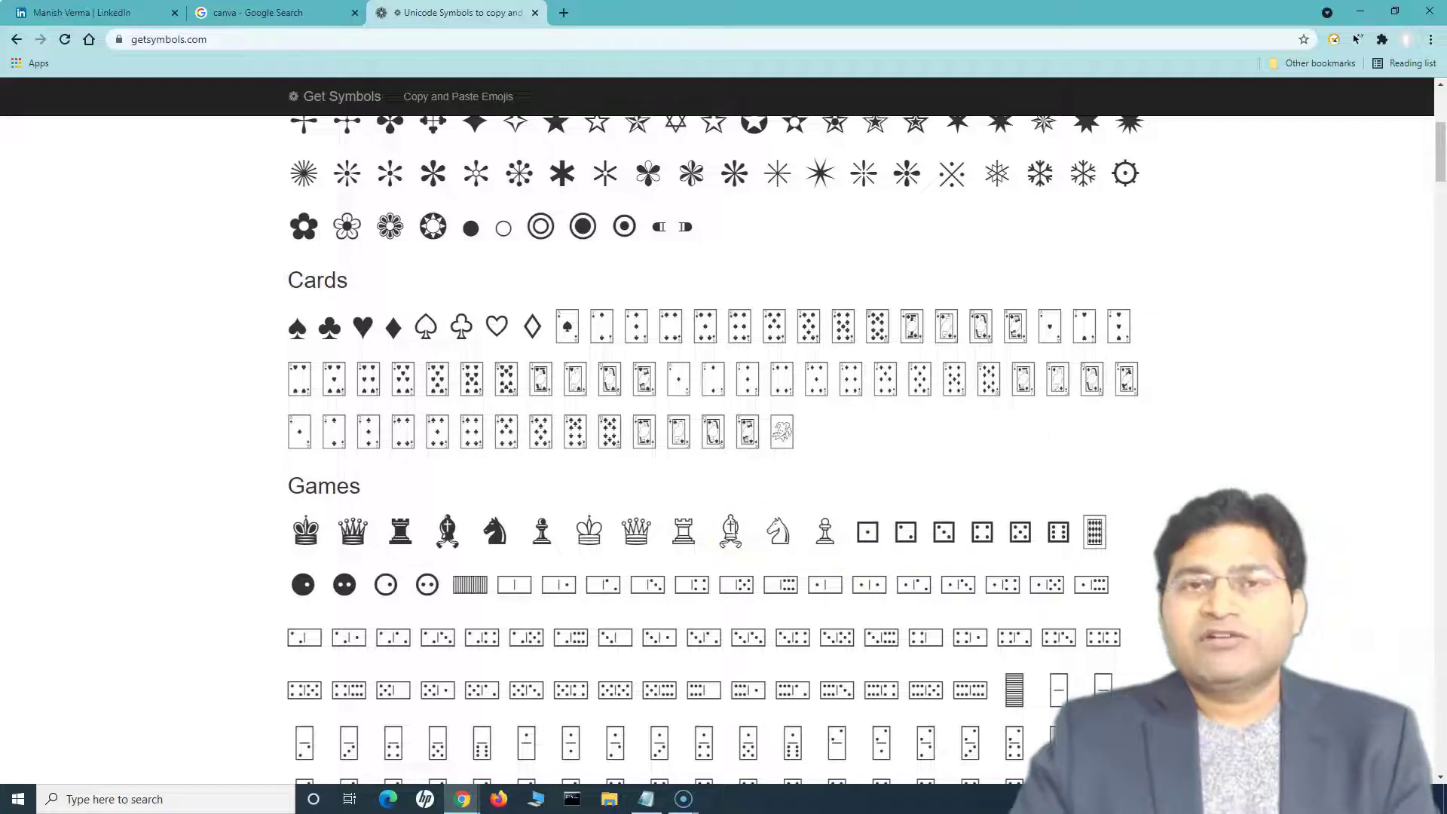
{"action": "left_click", "coordinate": [779, 530]}
{"action": "scroll", "coordinate": [780, 527], "scroll_direction": "down", "scroll_amount": 4}
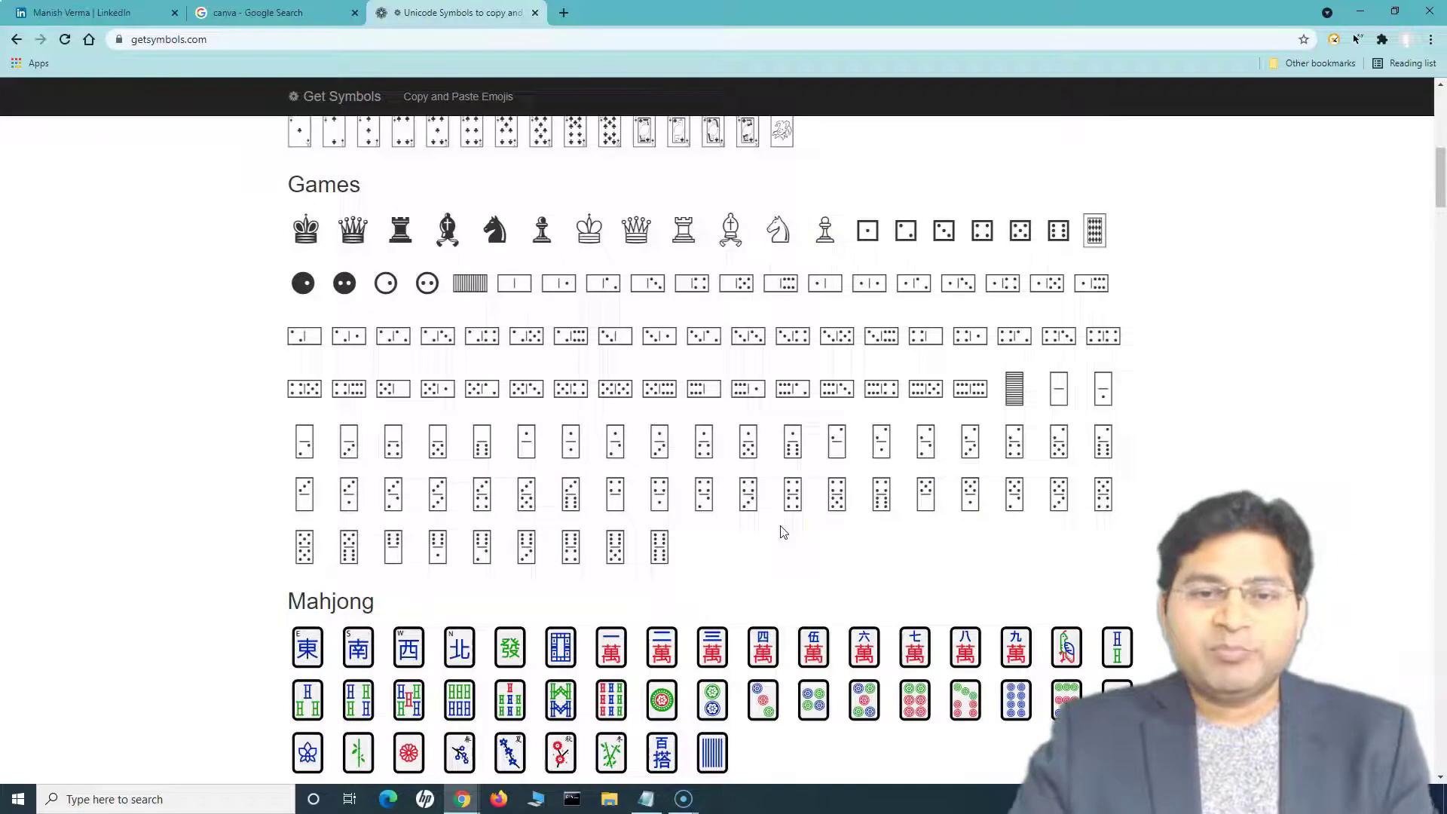
{"action": "scroll", "coordinate": [782, 532], "scroll_direction": "down", "scroll_amount": 11}
{"action": "left_click", "coordinate": [919, 603]}
{"action": "scroll", "coordinate": [919, 603], "scroll_direction": "down", "scroll_amount": 10}
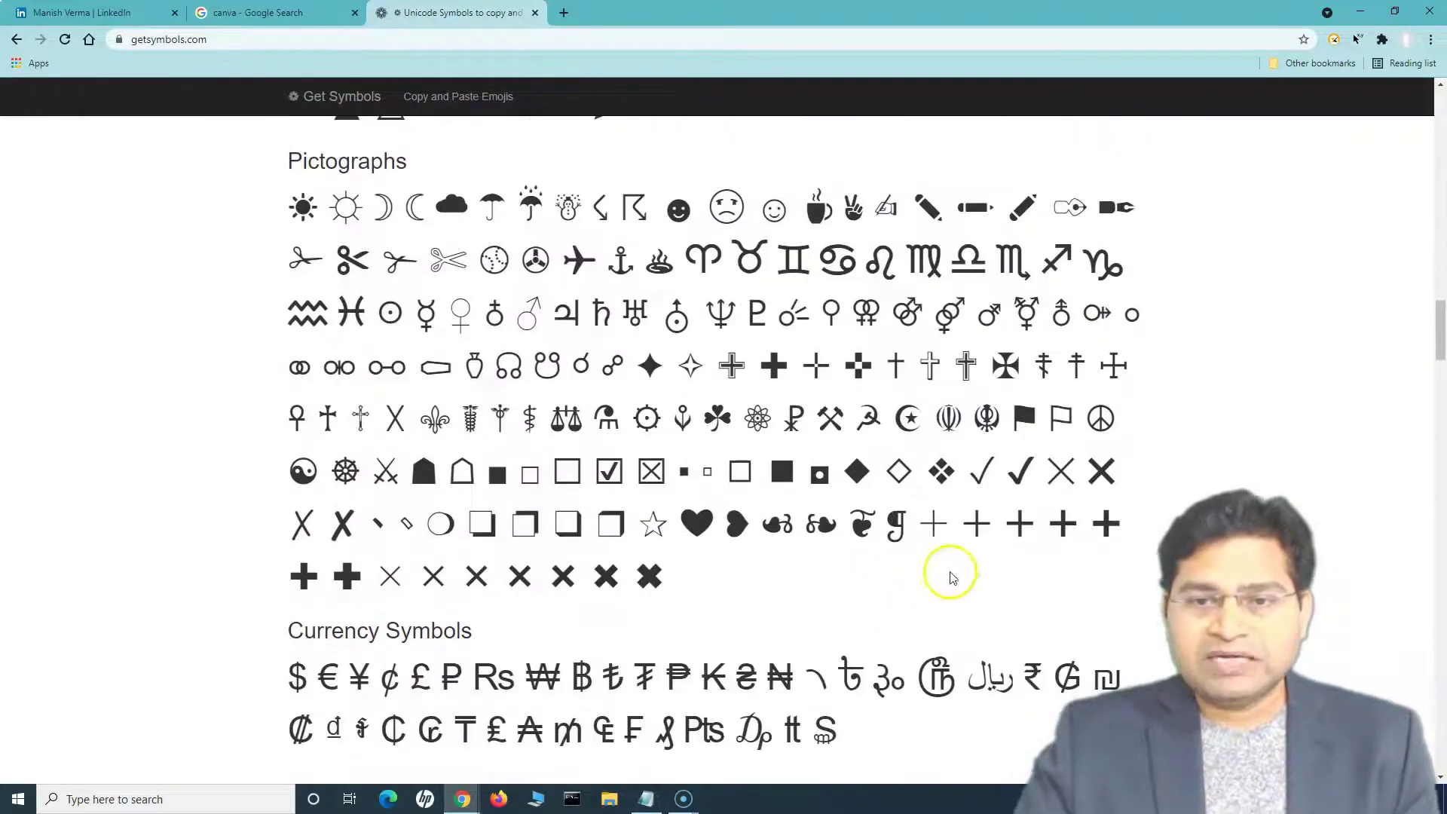
{"action": "double_click", "coordinate": [981, 471]}
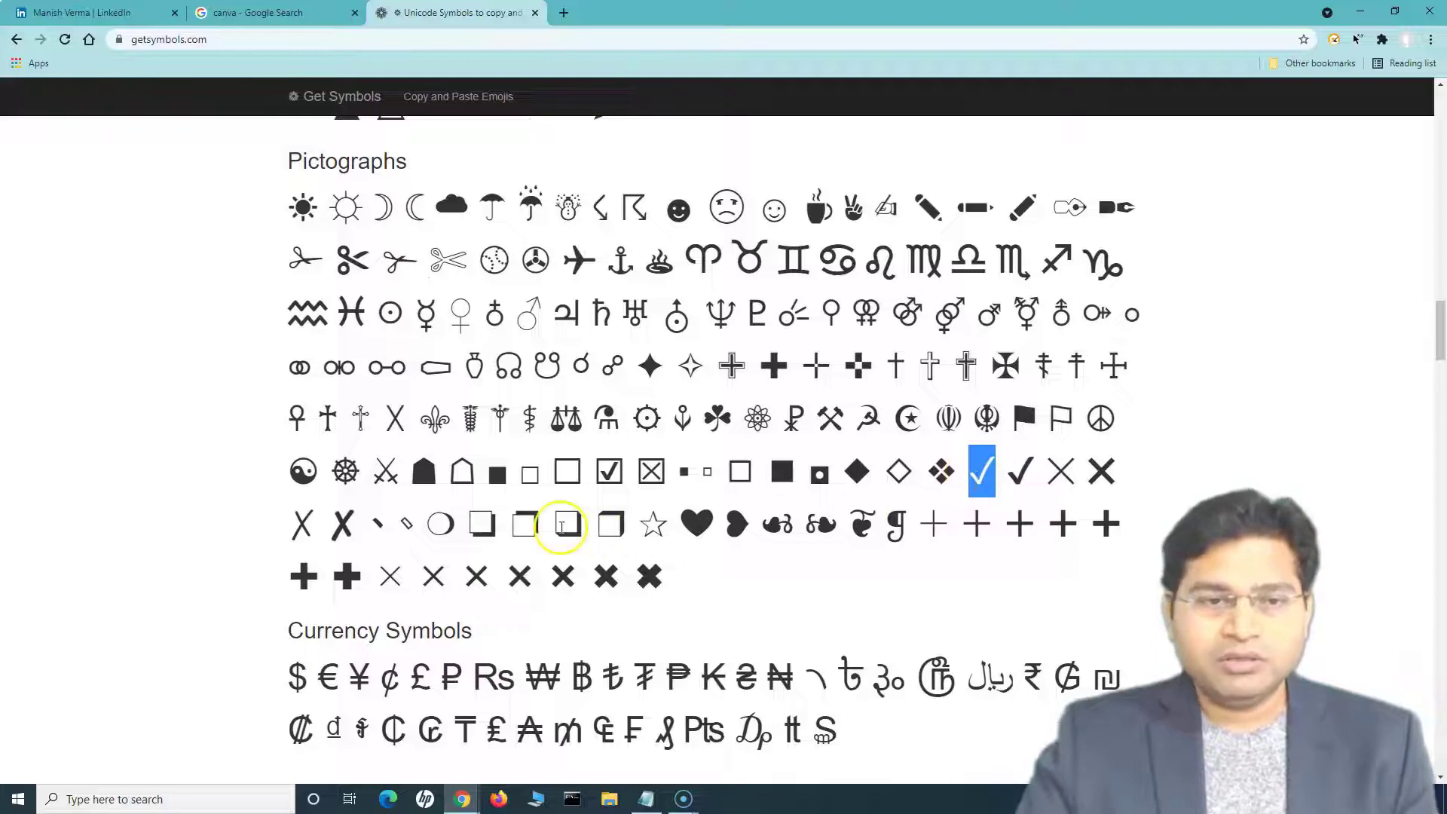
{"action": "double_click", "coordinate": [497, 473]}
{"action": "key", "text": "ctrl+c"}
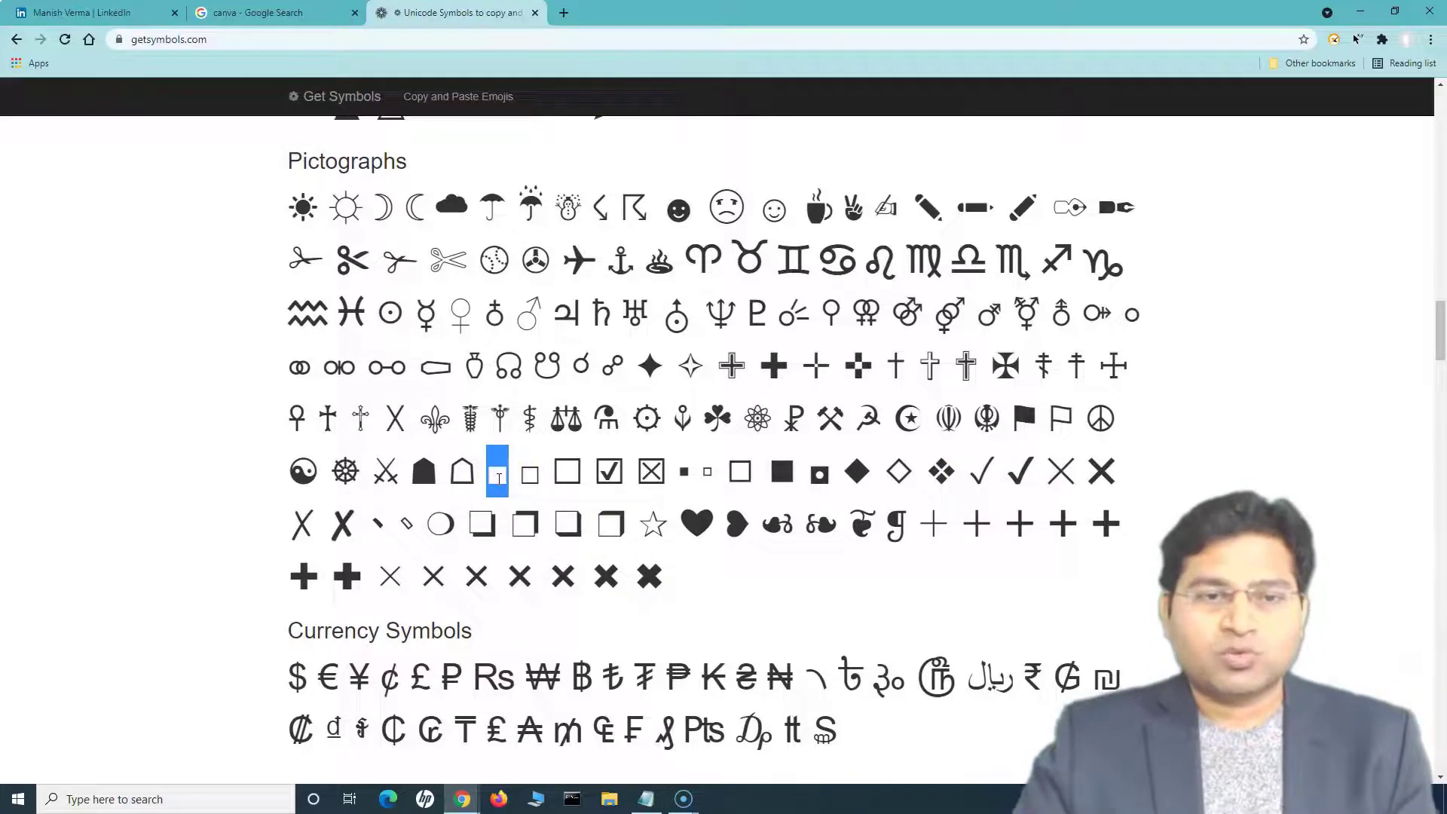
{"action": "double_click", "coordinate": [500, 479]}
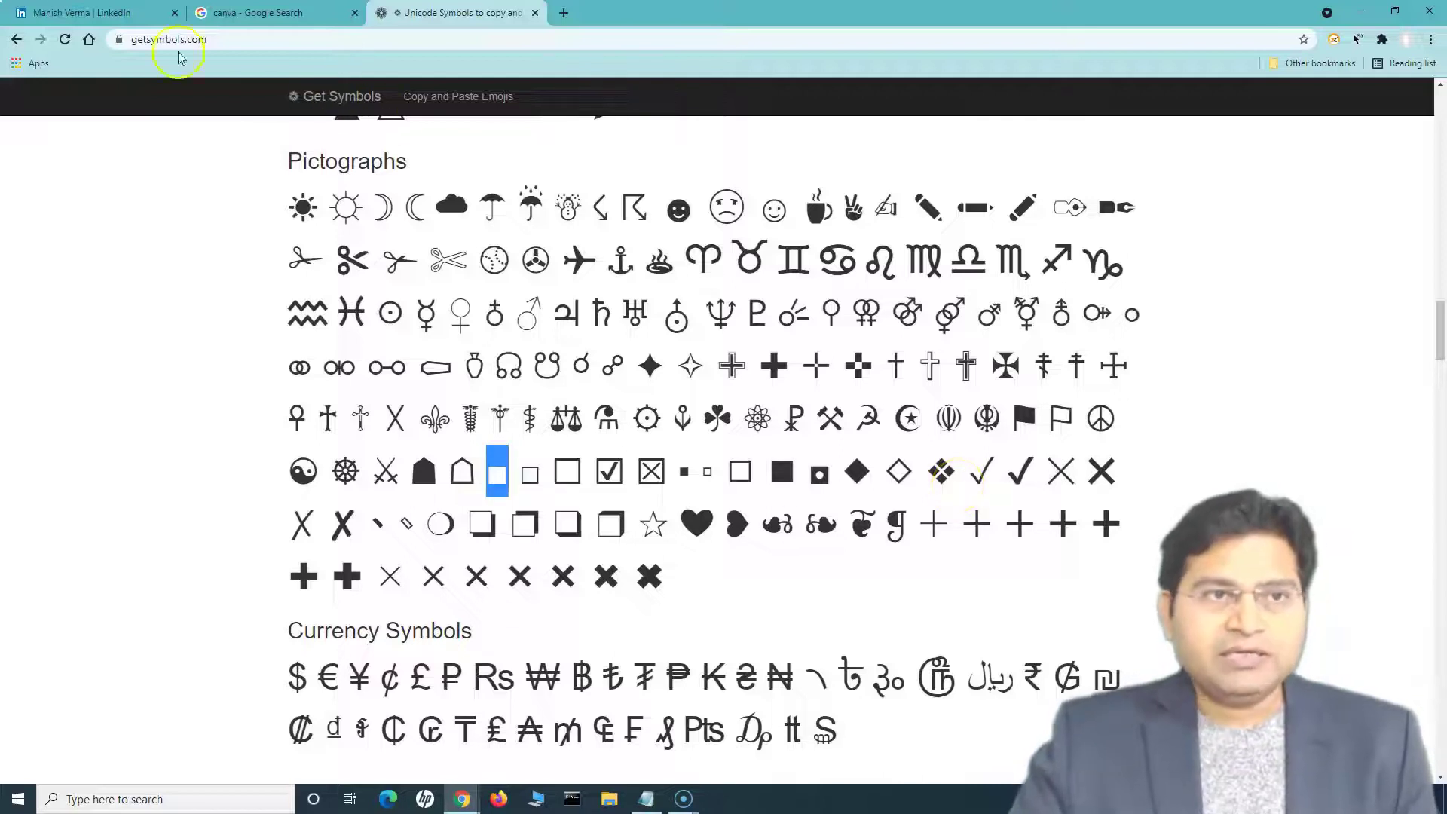
{"action": "left_click", "coordinate": [87, 13]}
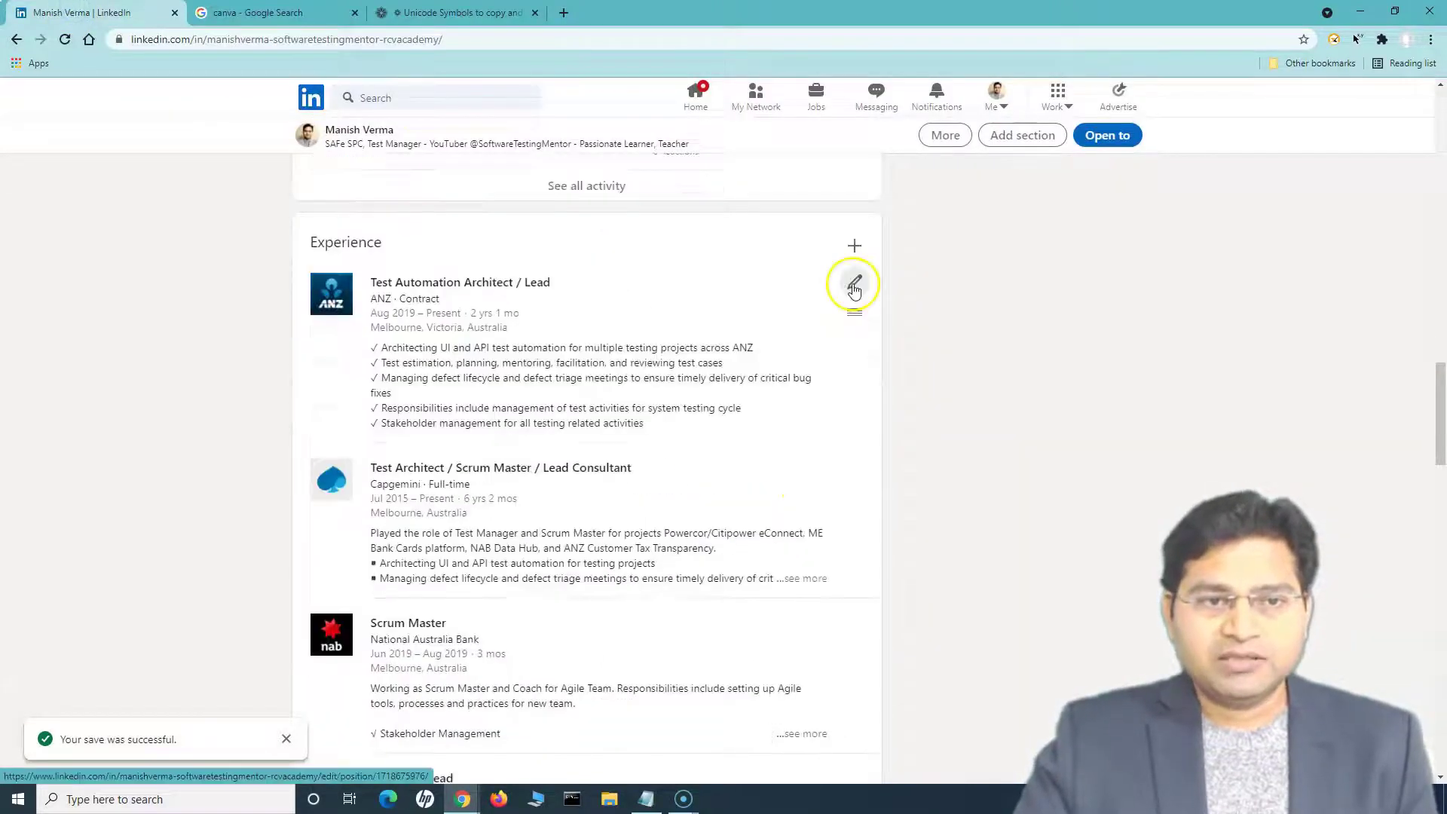
Put ■ bullets on the Capgemini Facilitate daily and Responsibilities lines and save the entry
{"action": "left_click", "coordinate": [769, 517]}
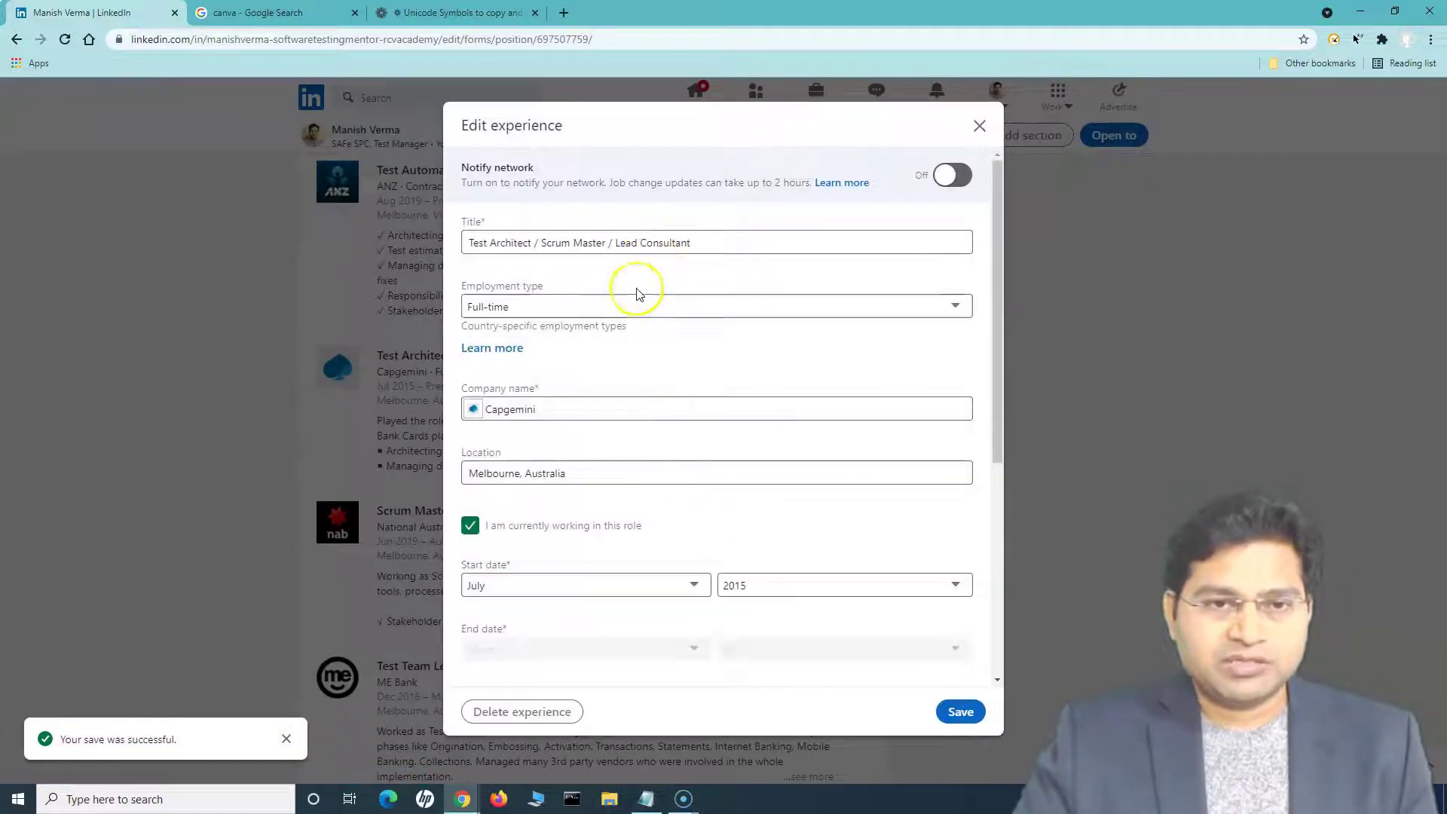
{"action": "scroll", "coordinate": [572, 543], "scroll_direction": "down", "scroll_amount": 4}
{"action": "left_click_drag", "start_coordinate": [510, 596], "coordinate": [468, 630]}
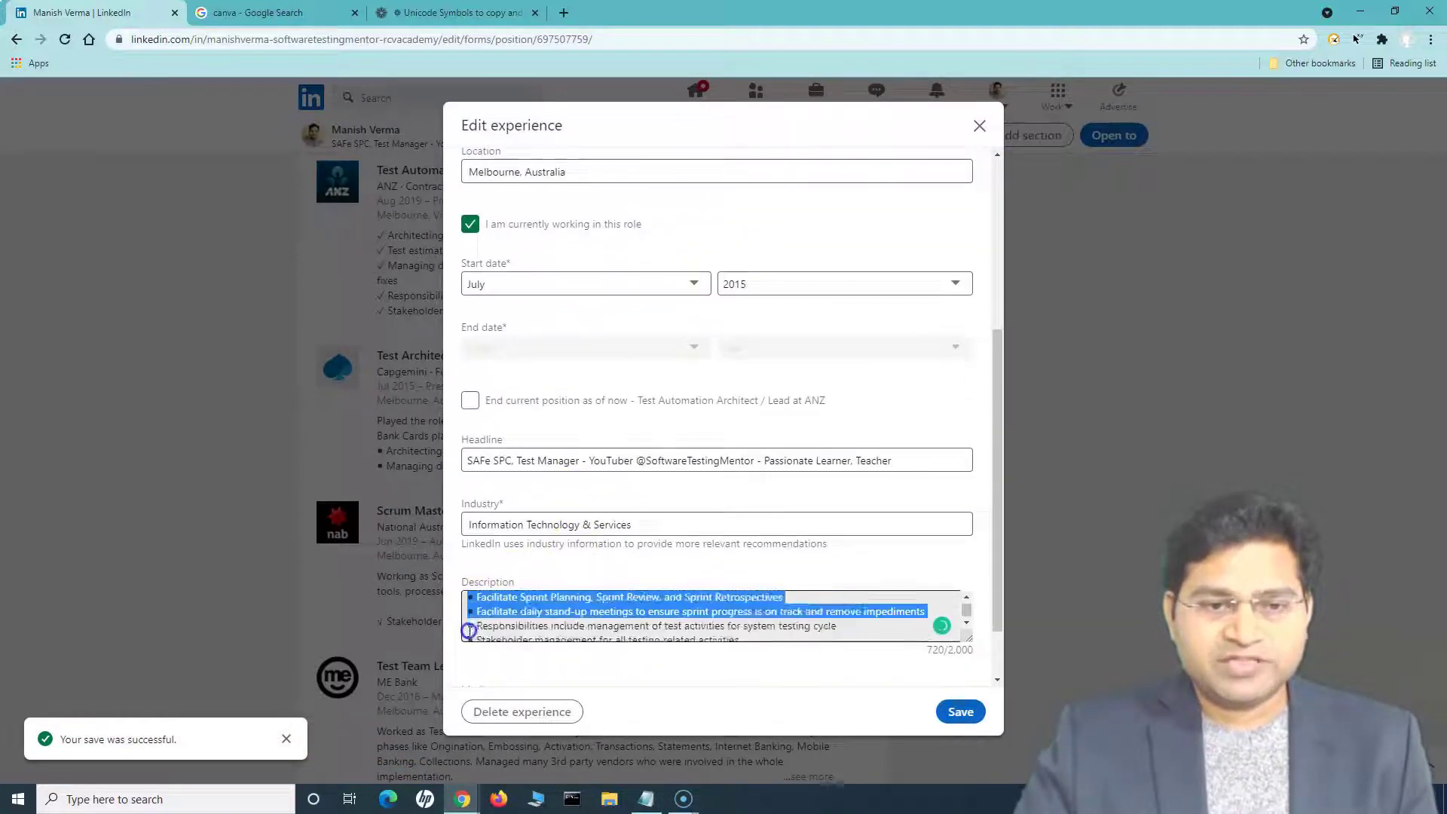
{"action": "left_click", "coordinate": [476, 611]}
{"action": "key", "text": "BackSpace"}
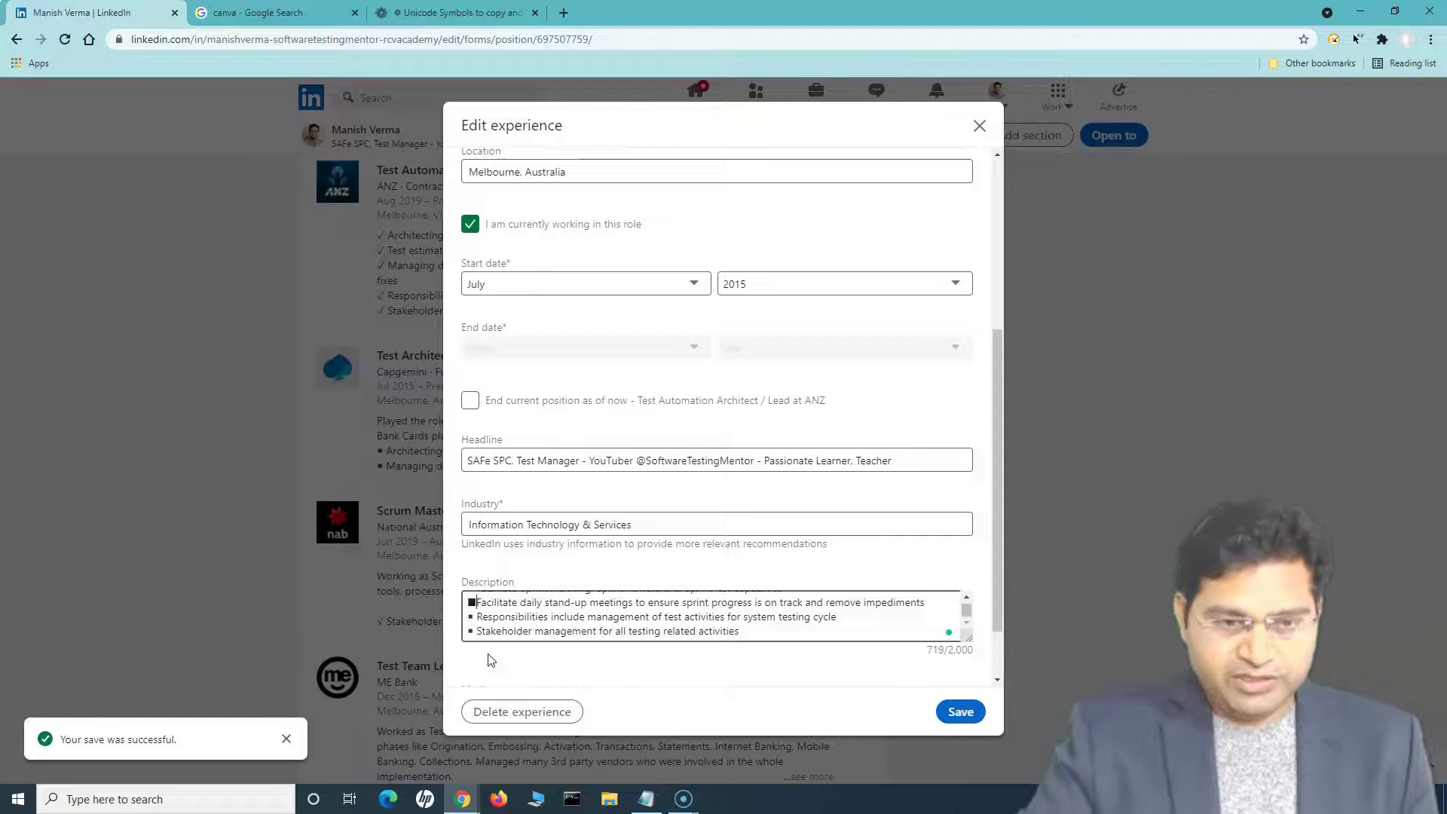
{"action": "left_click", "coordinate": [478, 624]}
{"action": "key", "text": "ctrl+v"}
{"action": "left_click", "coordinate": [961, 713]}
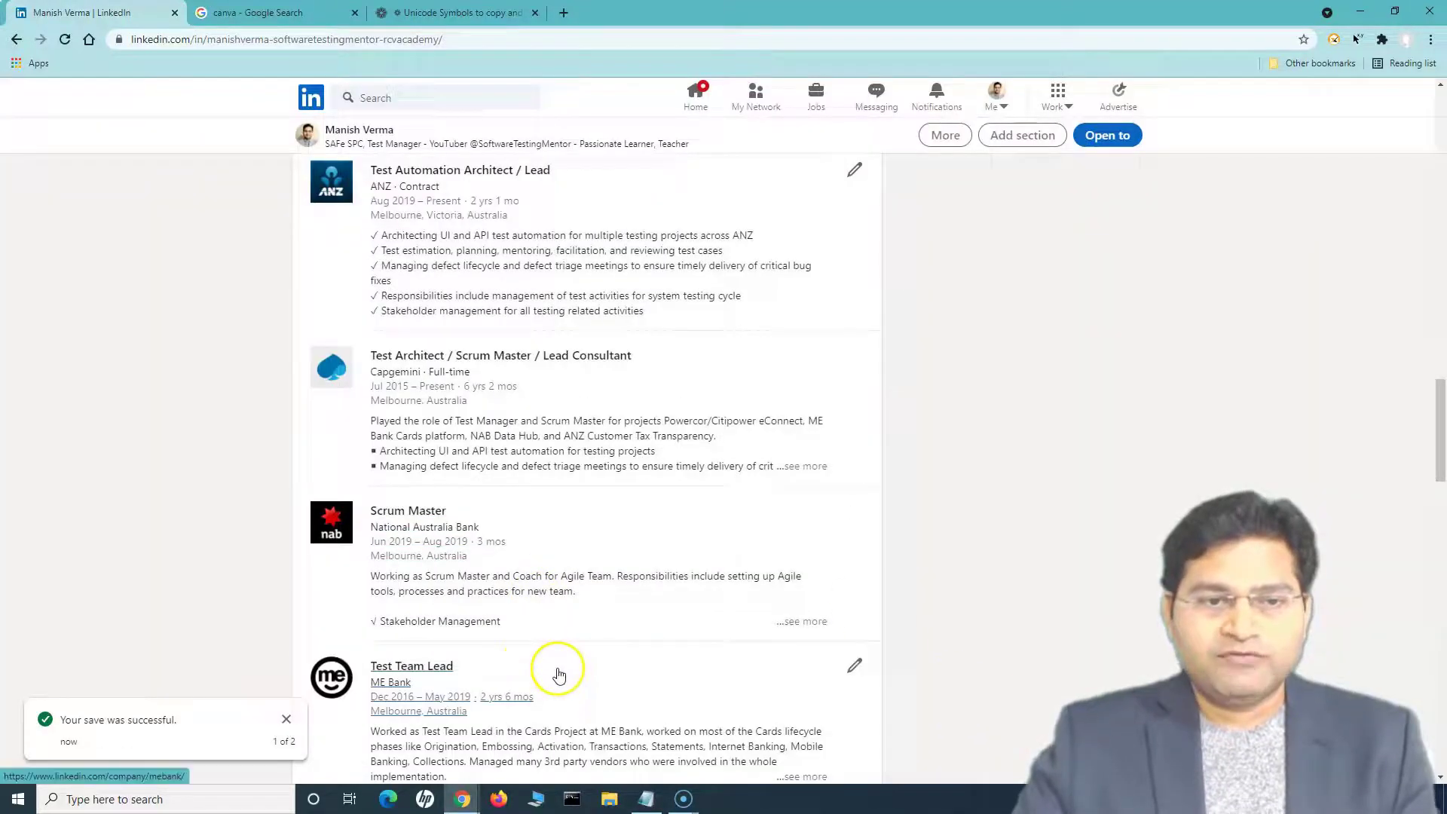
Expand the full Capgemini description and dismiss the save notification
{"action": "scroll", "coordinate": [513, 662], "scroll_direction": "down", "scroll_amount": 3}
{"action": "scroll", "coordinate": [512, 662], "scroll_direction": "up", "scroll_amount": 5}
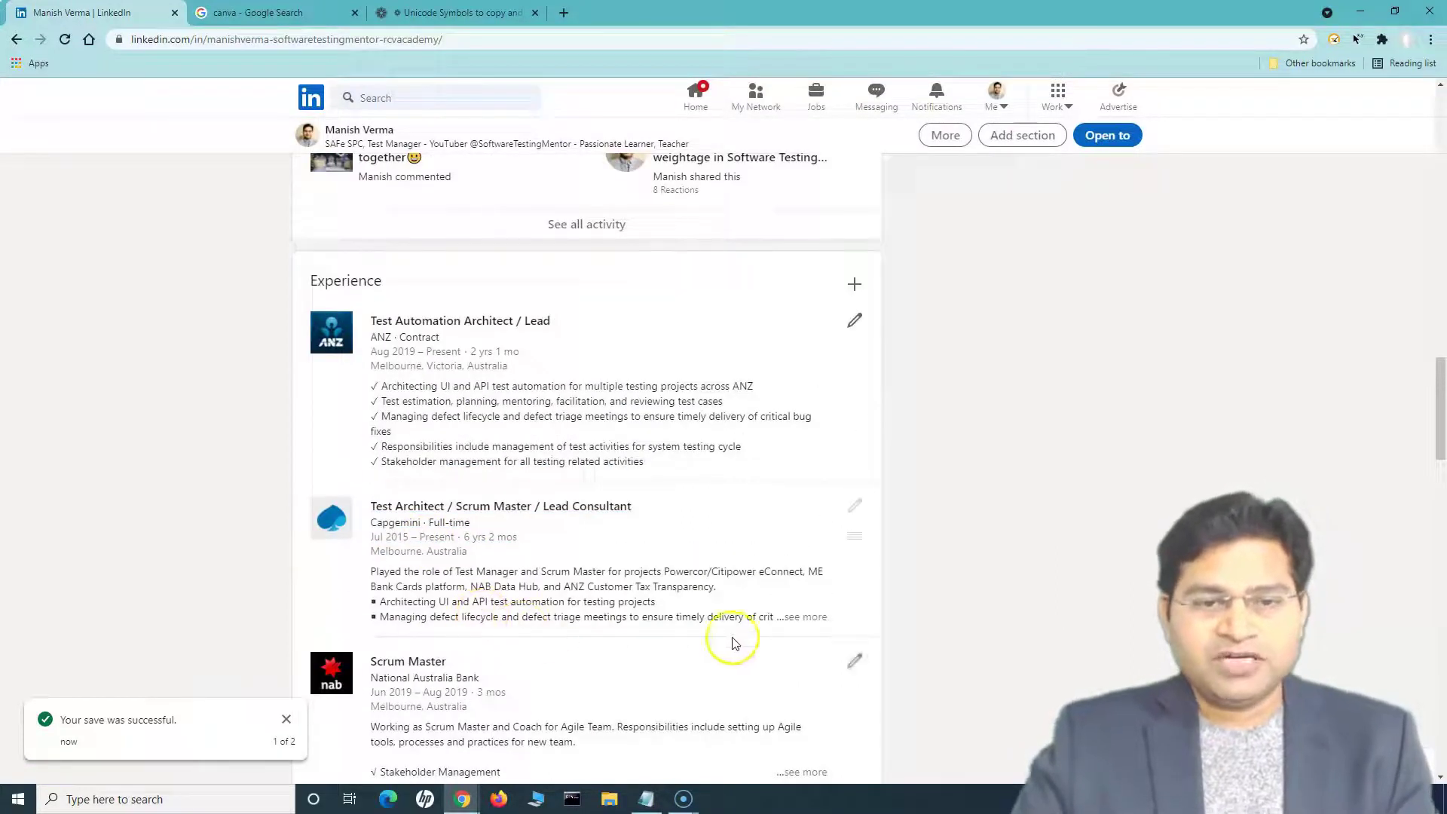
{"action": "left_click", "coordinate": [802, 617]}
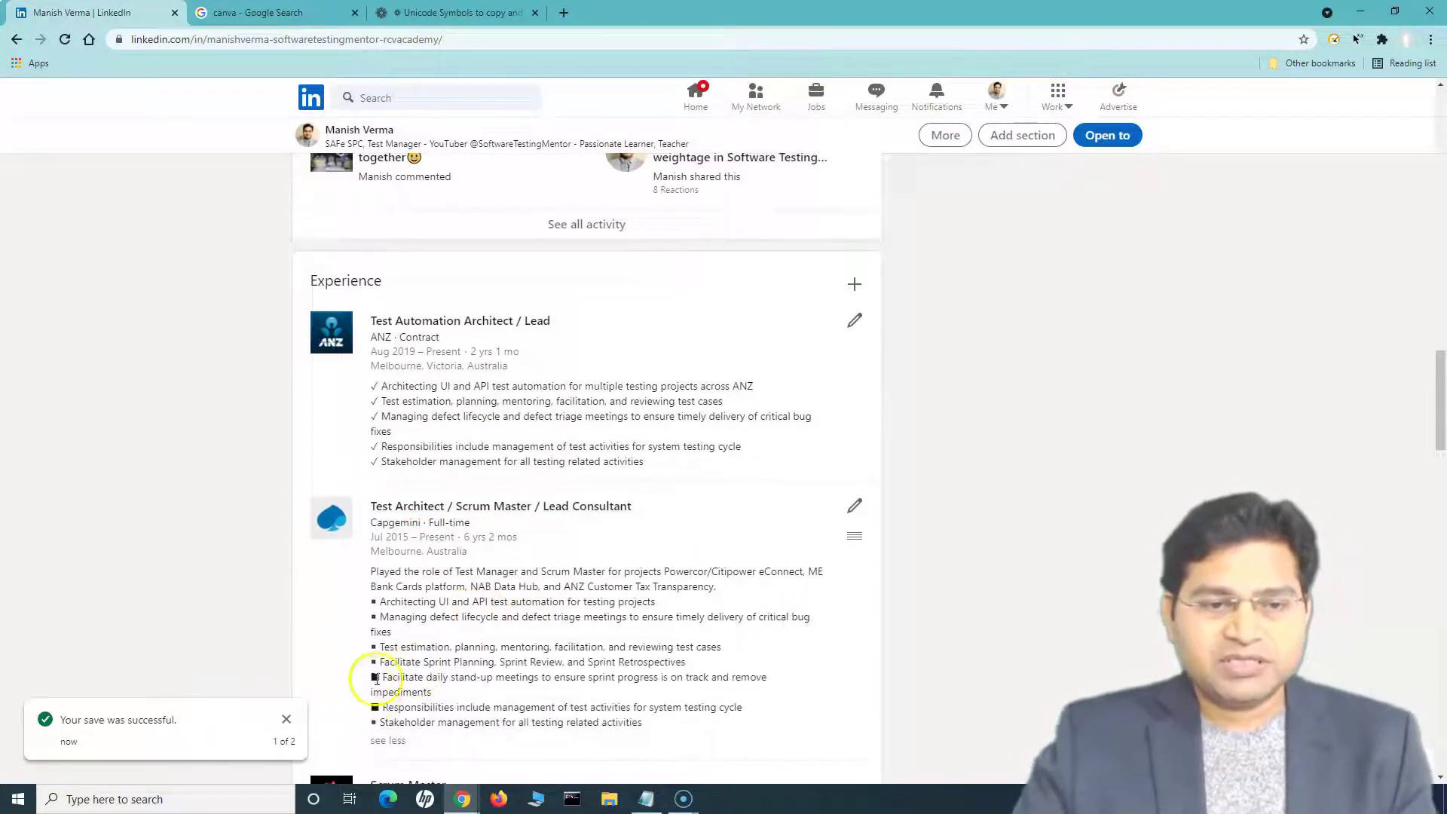
{"action": "left_click", "coordinate": [286, 722]}
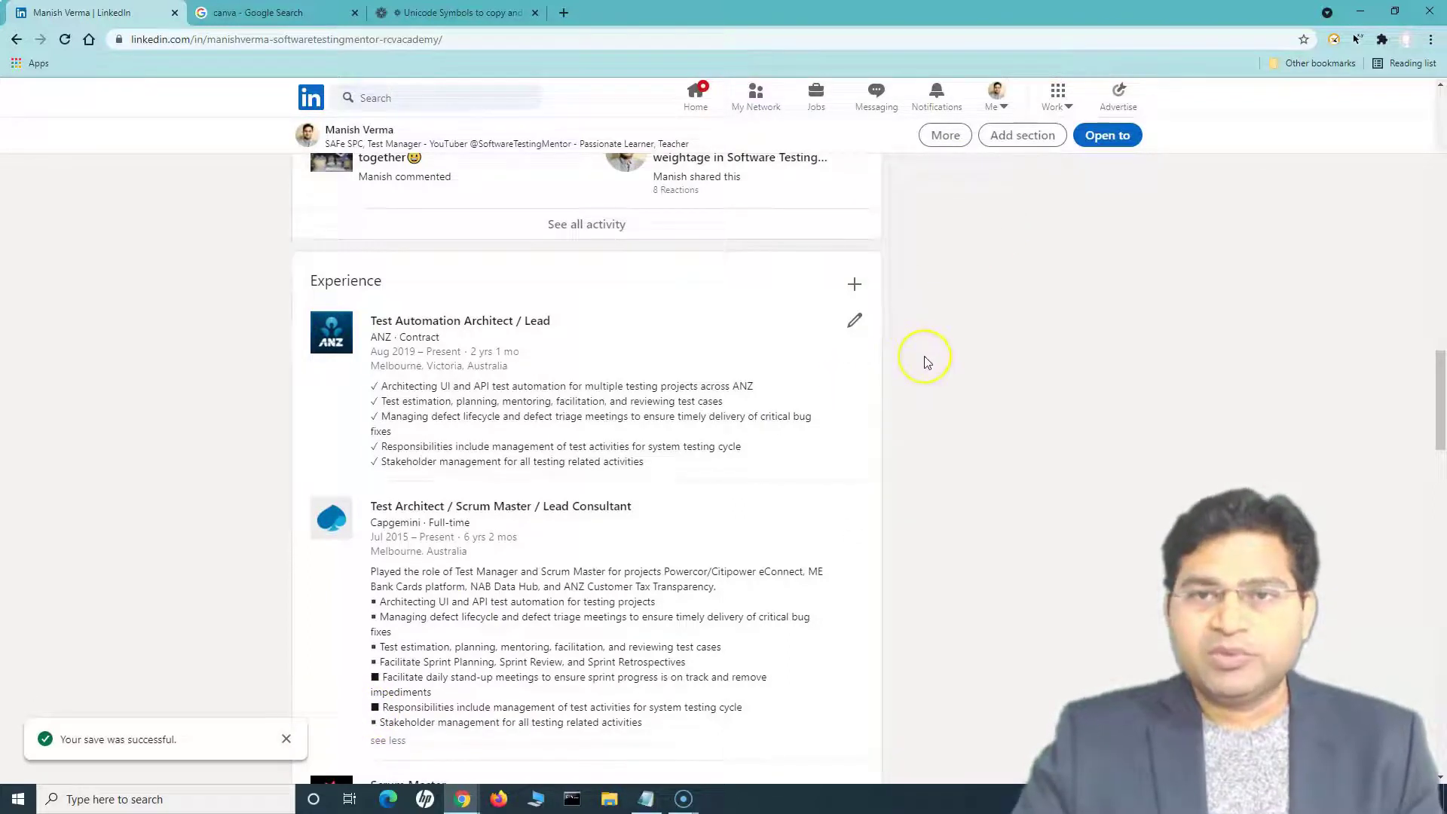
{"action": "scroll", "coordinate": [926, 361], "scroll_direction": "up", "scroll_amount": 3}
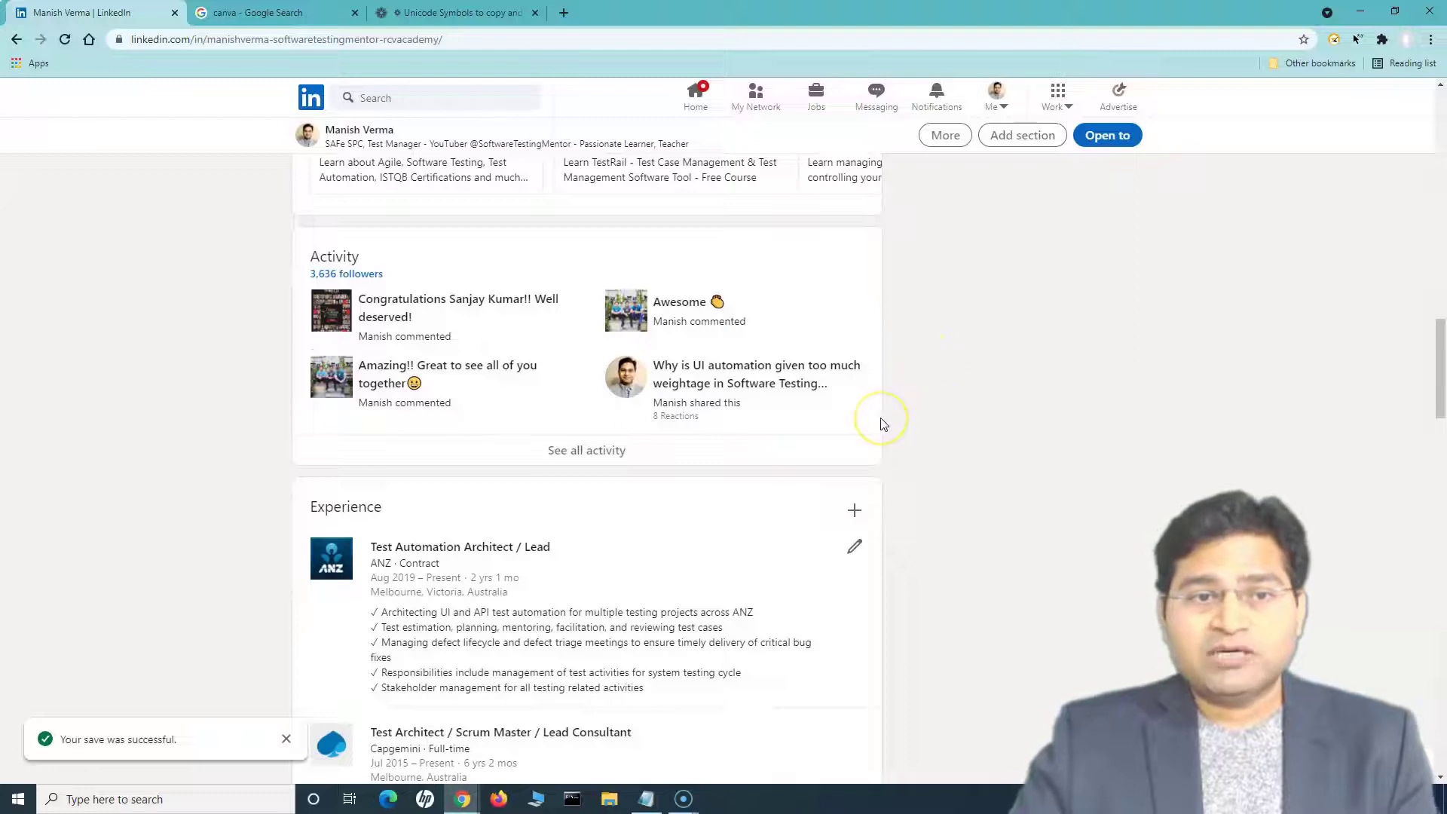
{"action": "scroll", "coordinate": [884, 425], "scroll_direction": "up", "scroll_amount": 10}
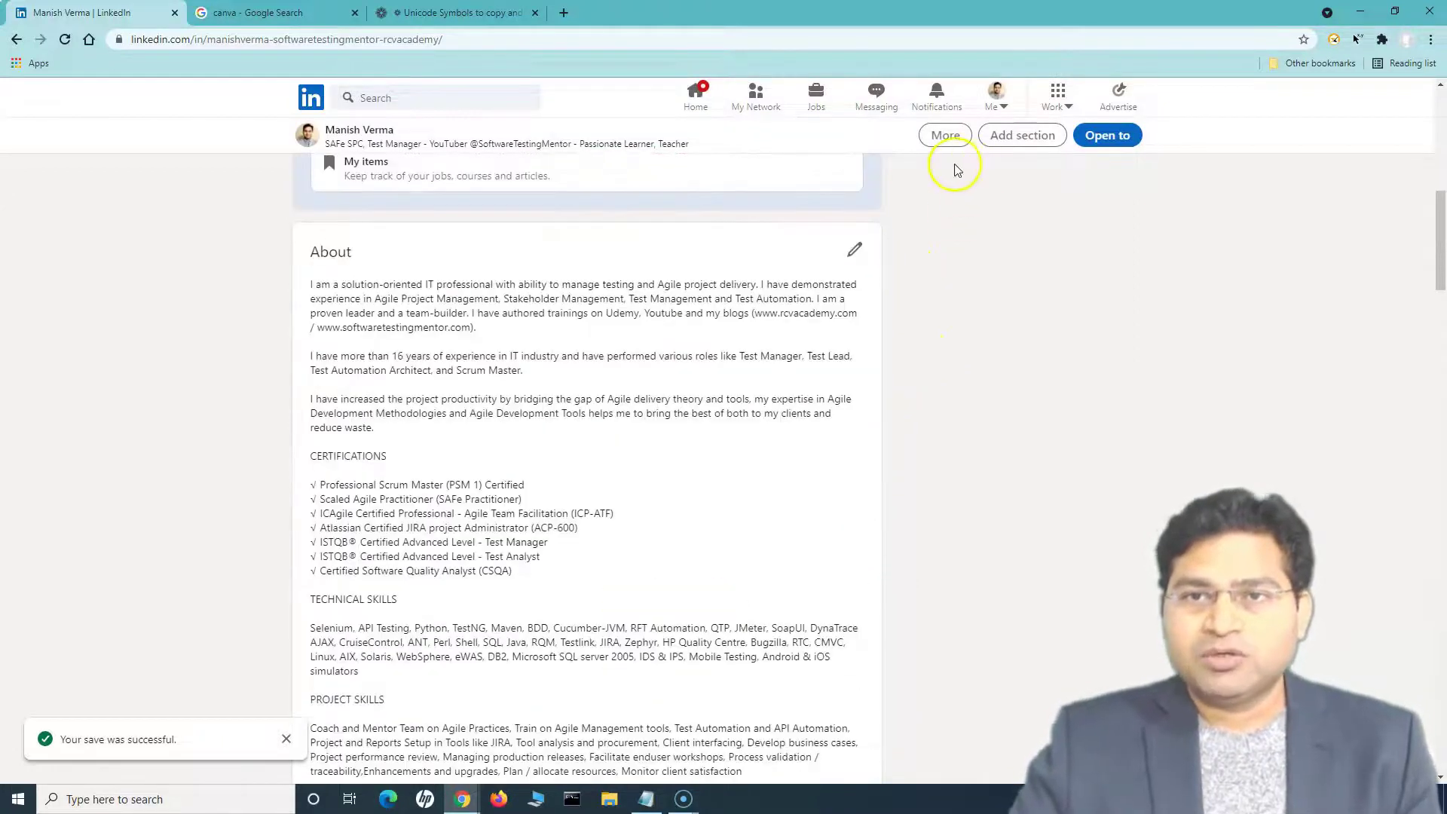
Export the profile via More > Save to PDF as Profile.pdf in Downloads and open it
{"action": "left_click", "coordinate": [947, 139]}
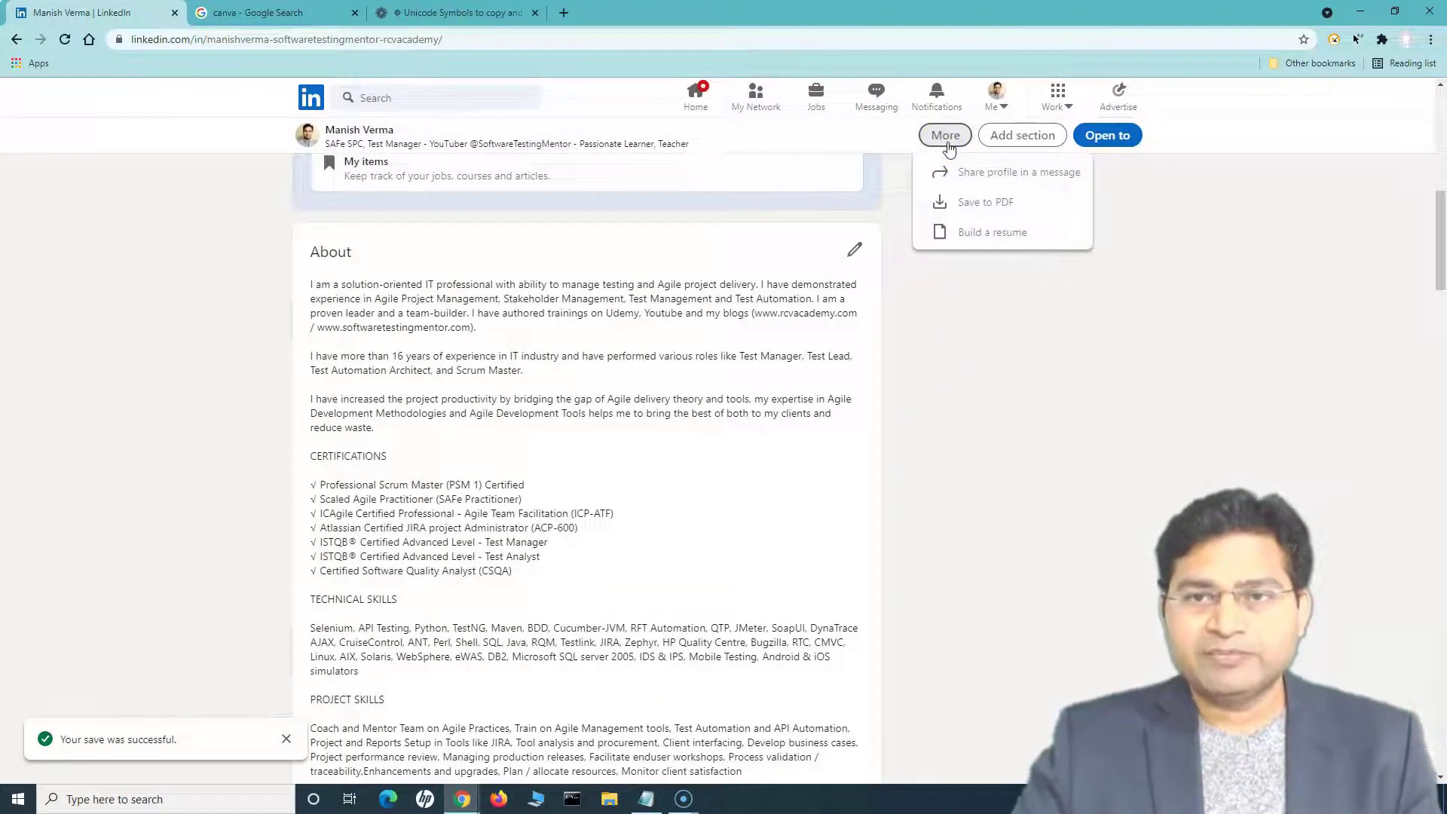
{"action": "left_click", "coordinate": [993, 212]}
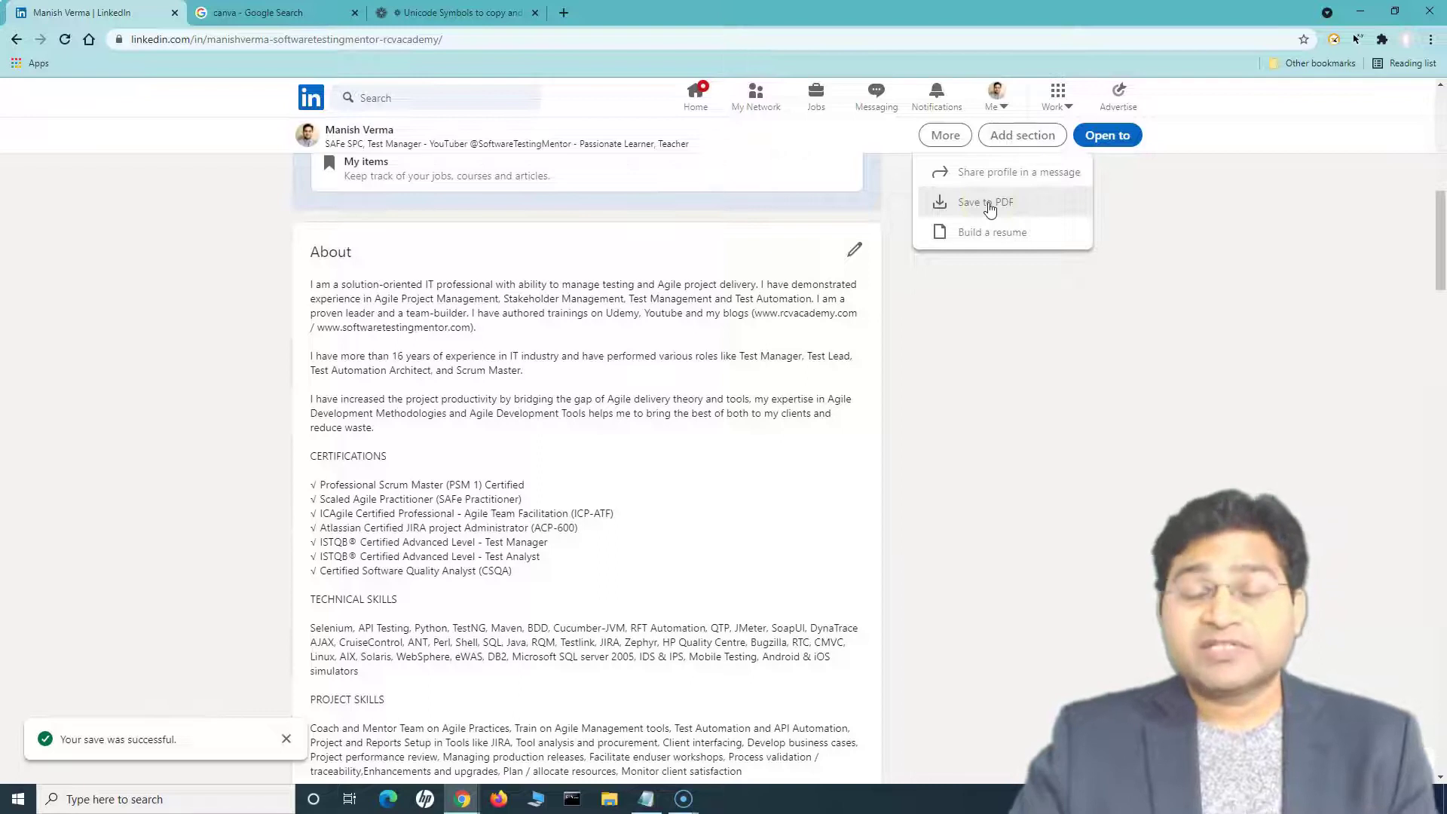
{"action": "left_click", "coordinate": [990, 208]}
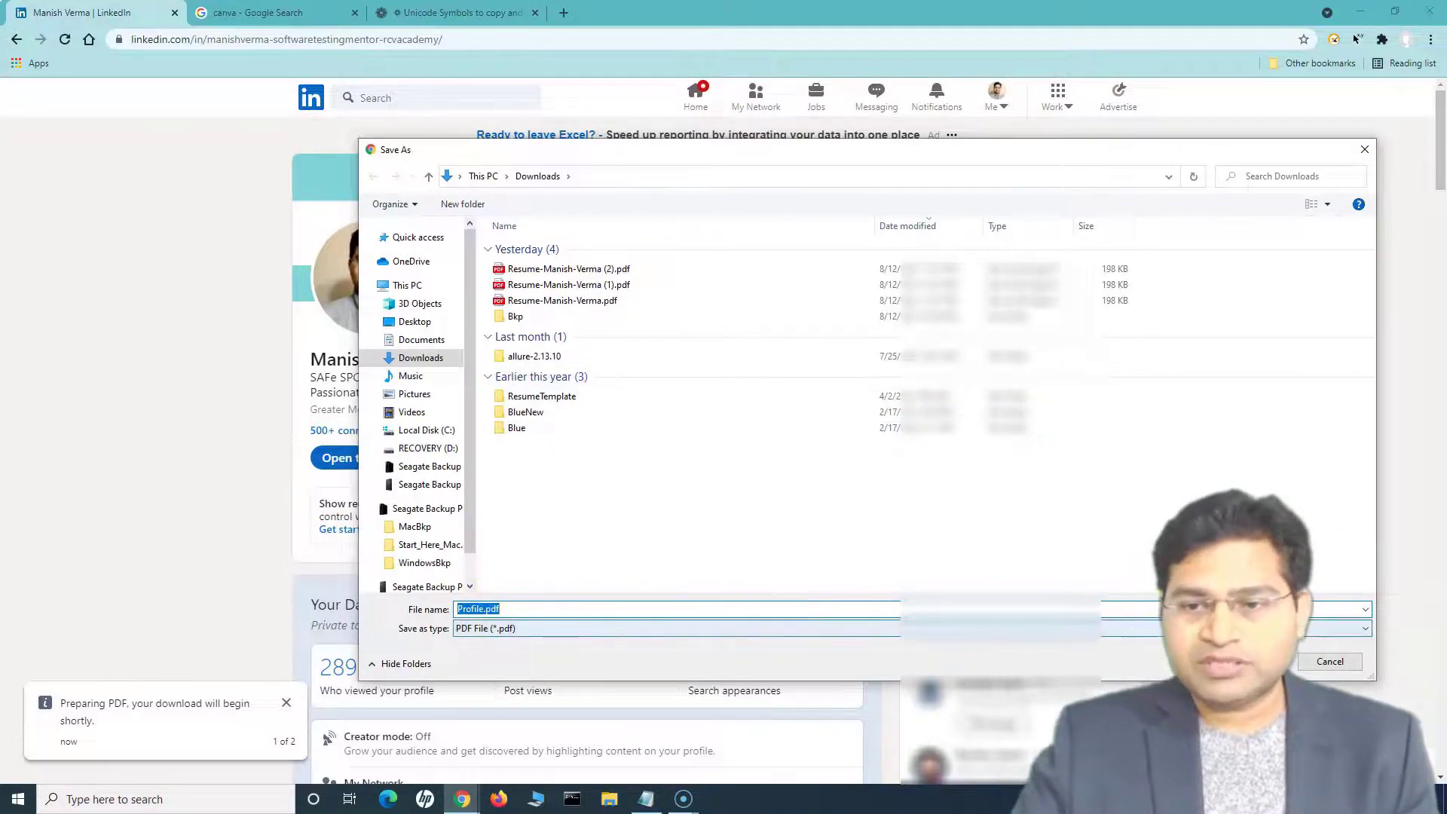
{"action": "left_click_drag", "start_coordinate": [1153, 153], "coordinate": [990, 136]}
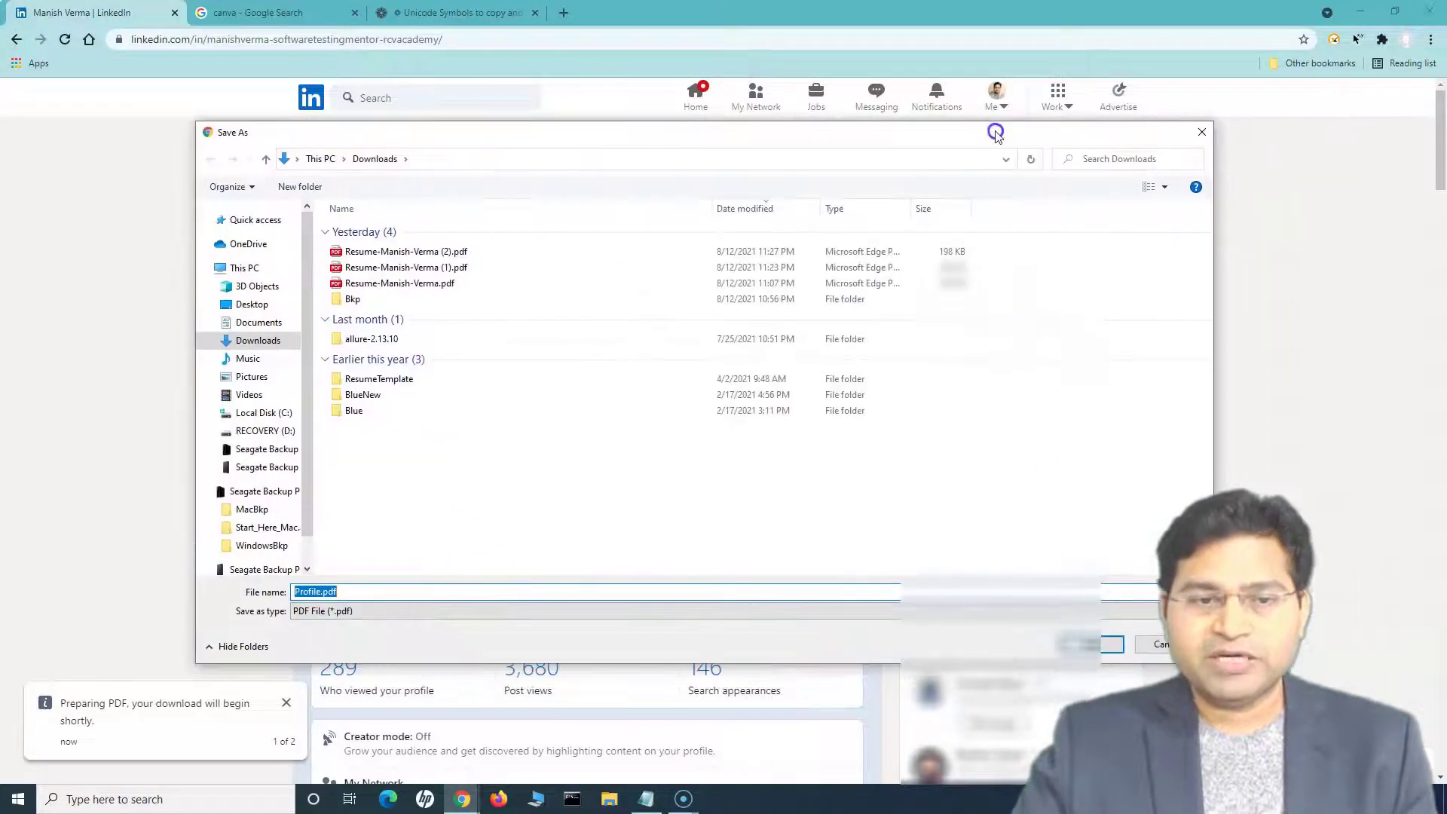
{"action": "left_click", "coordinate": [1096, 650]}
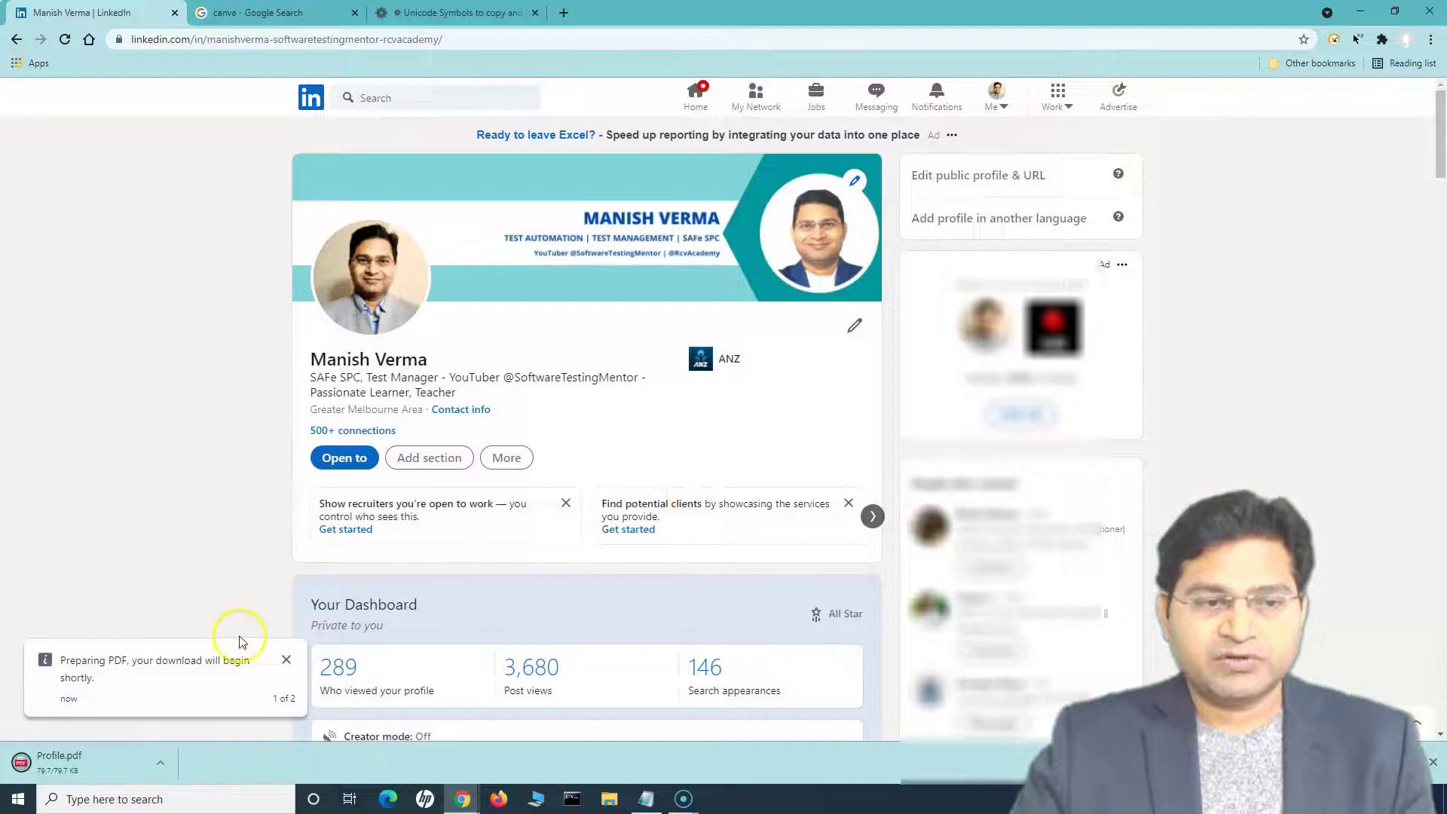
{"action": "left_click", "coordinate": [160, 762]}
{"action": "left_click", "coordinate": [210, 648]}
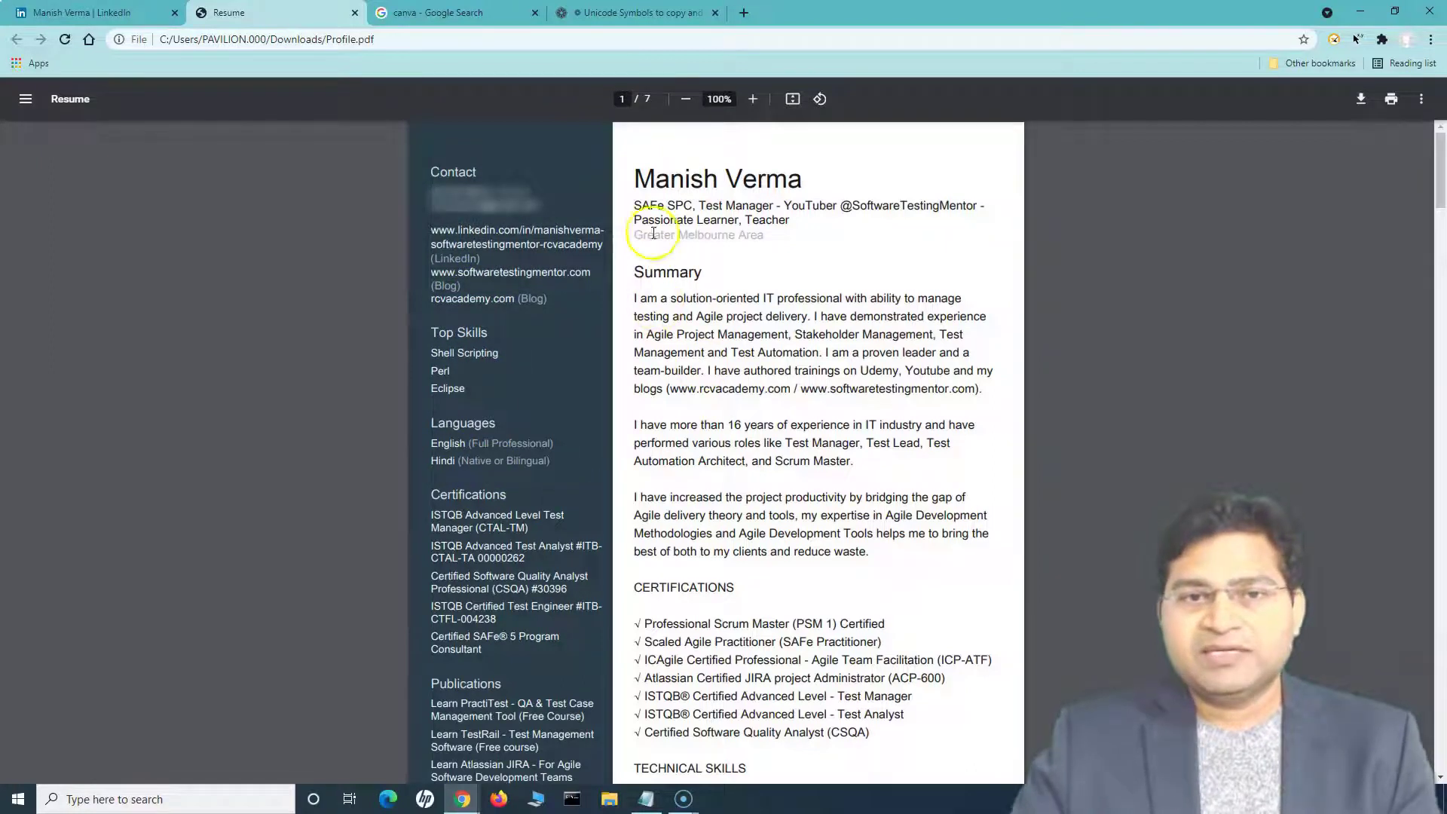
Scroll through the seven-page Profile.pdf work history, then go back to the LinkedIn profile
{"action": "left_click", "coordinate": [655, 205]}
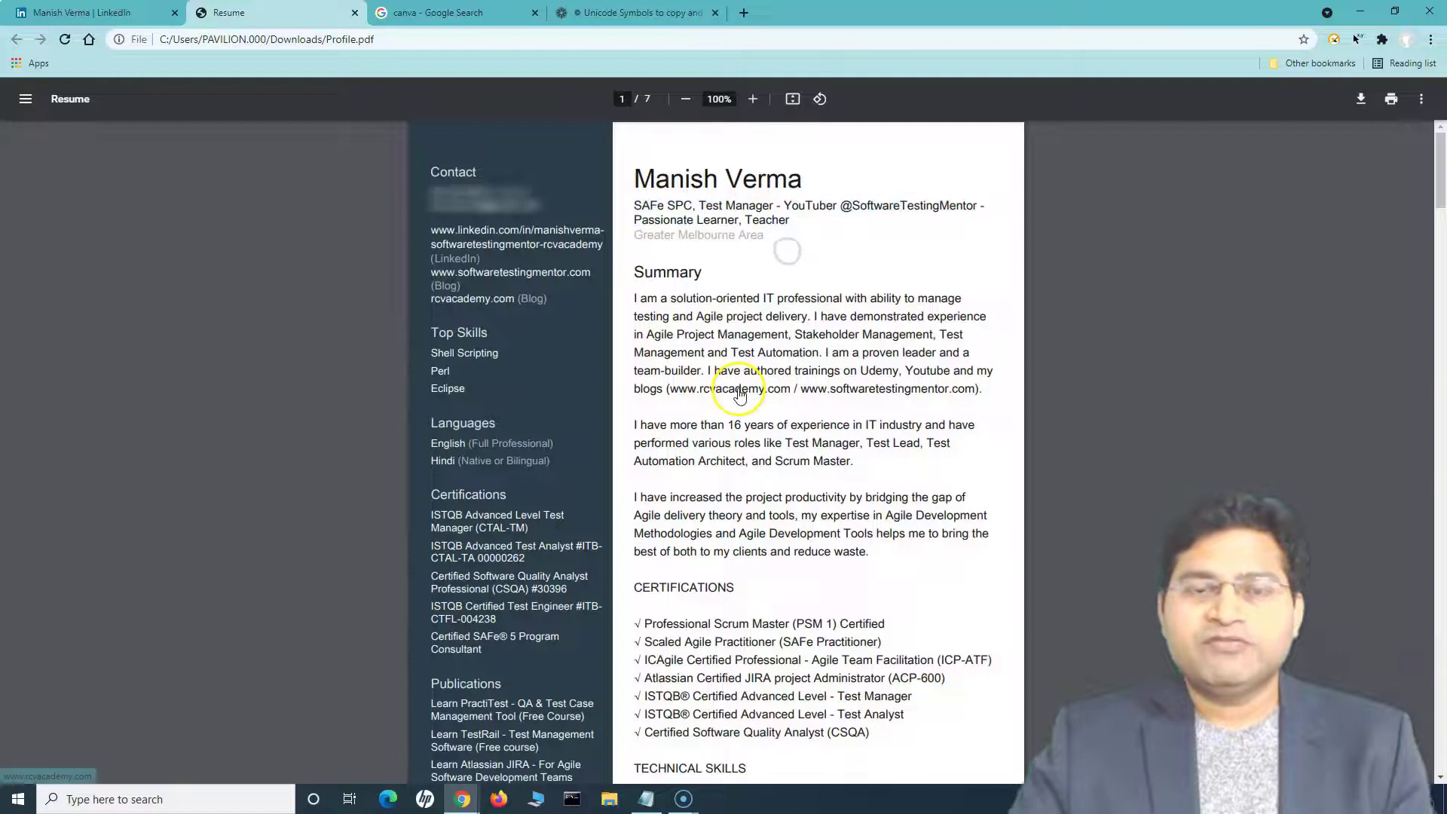
{"action": "scroll", "coordinate": [740, 386], "scroll_direction": "down", "scroll_amount": 5}
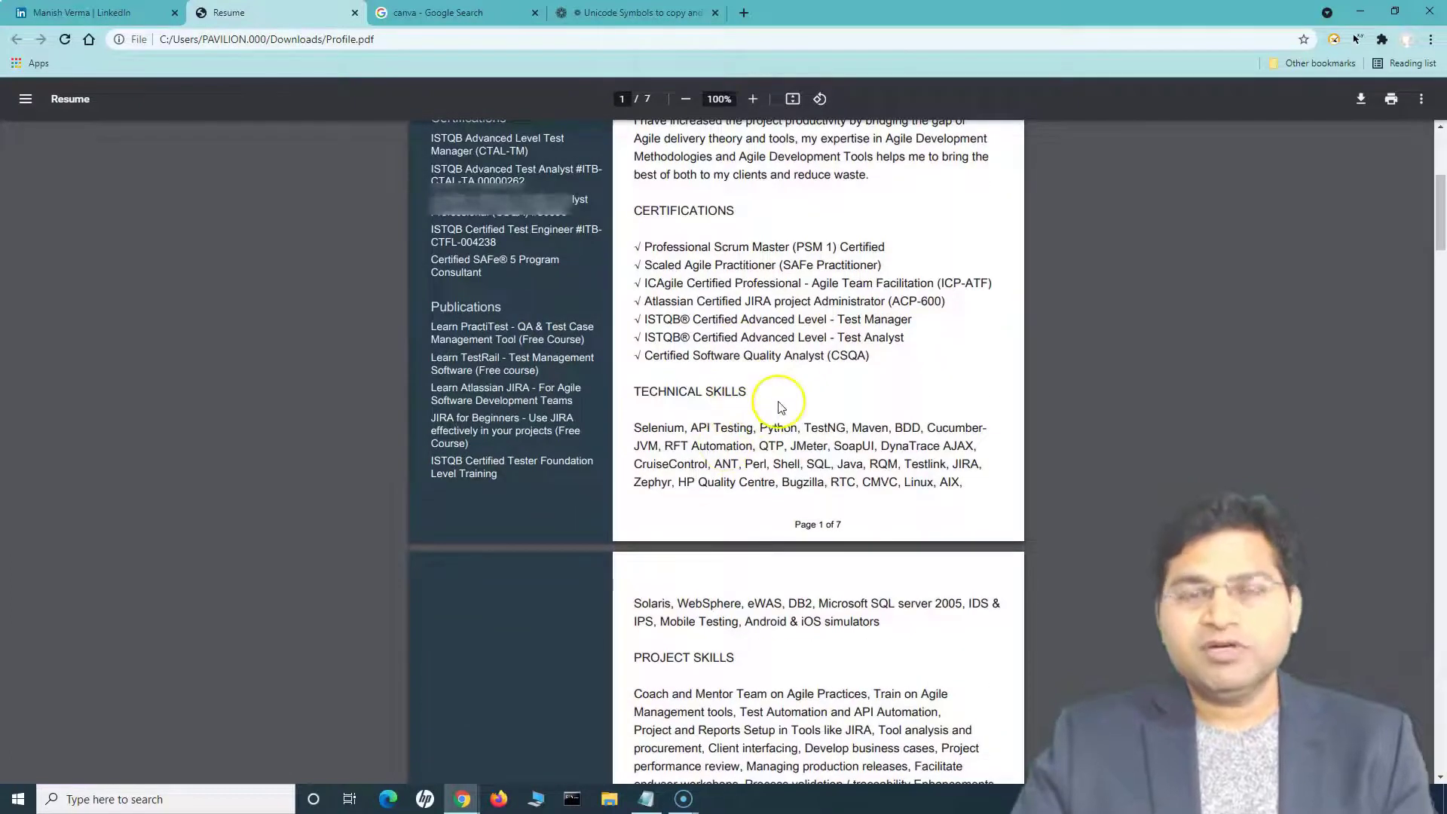
{"action": "scroll", "coordinate": [704, 475], "scroll_direction": "down", "scroll_amount": 4}
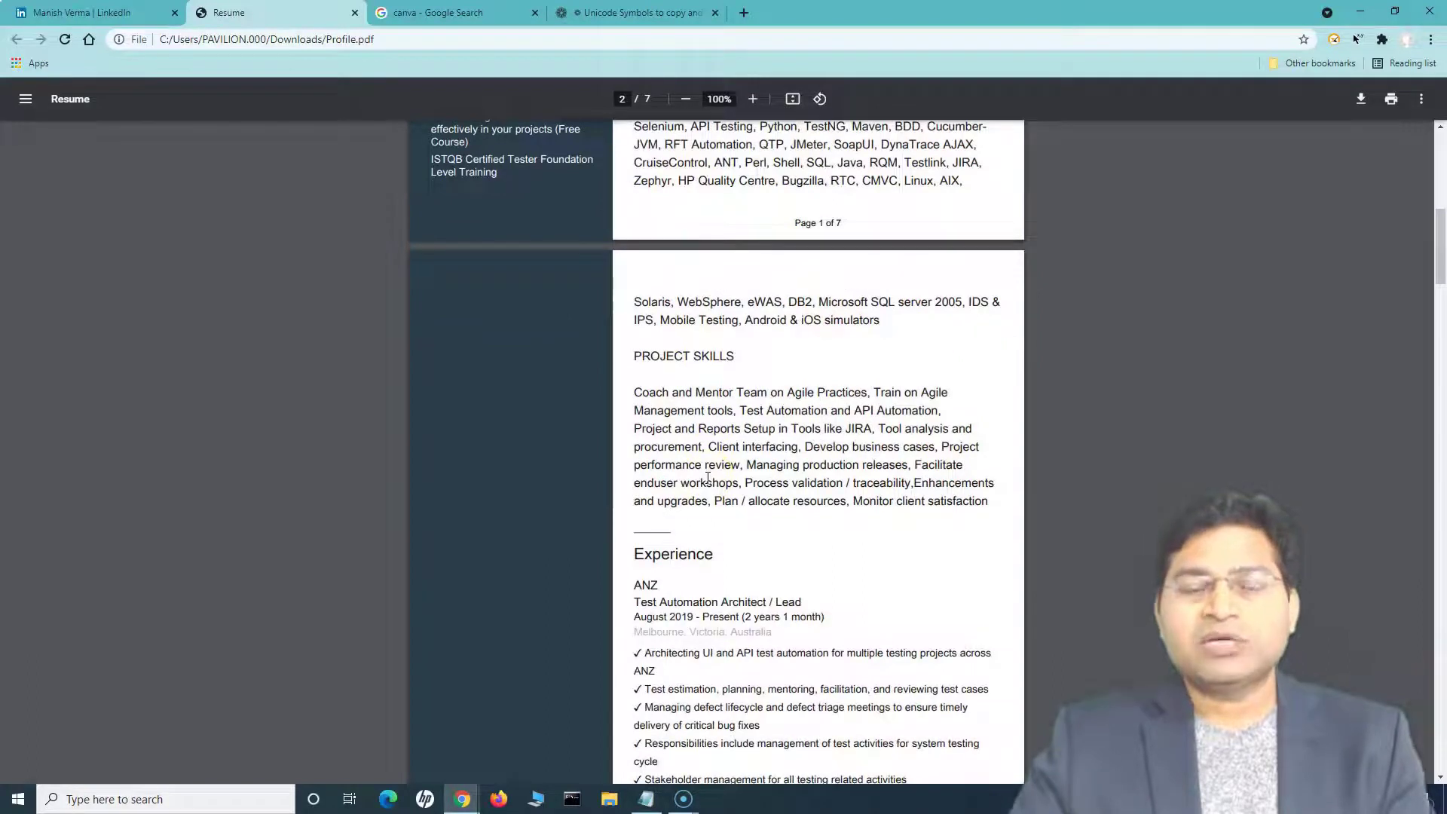
{"action": "scroll", "coordinate": [702, 558], "scroll_direction": "down", "scroll_amount": 15}
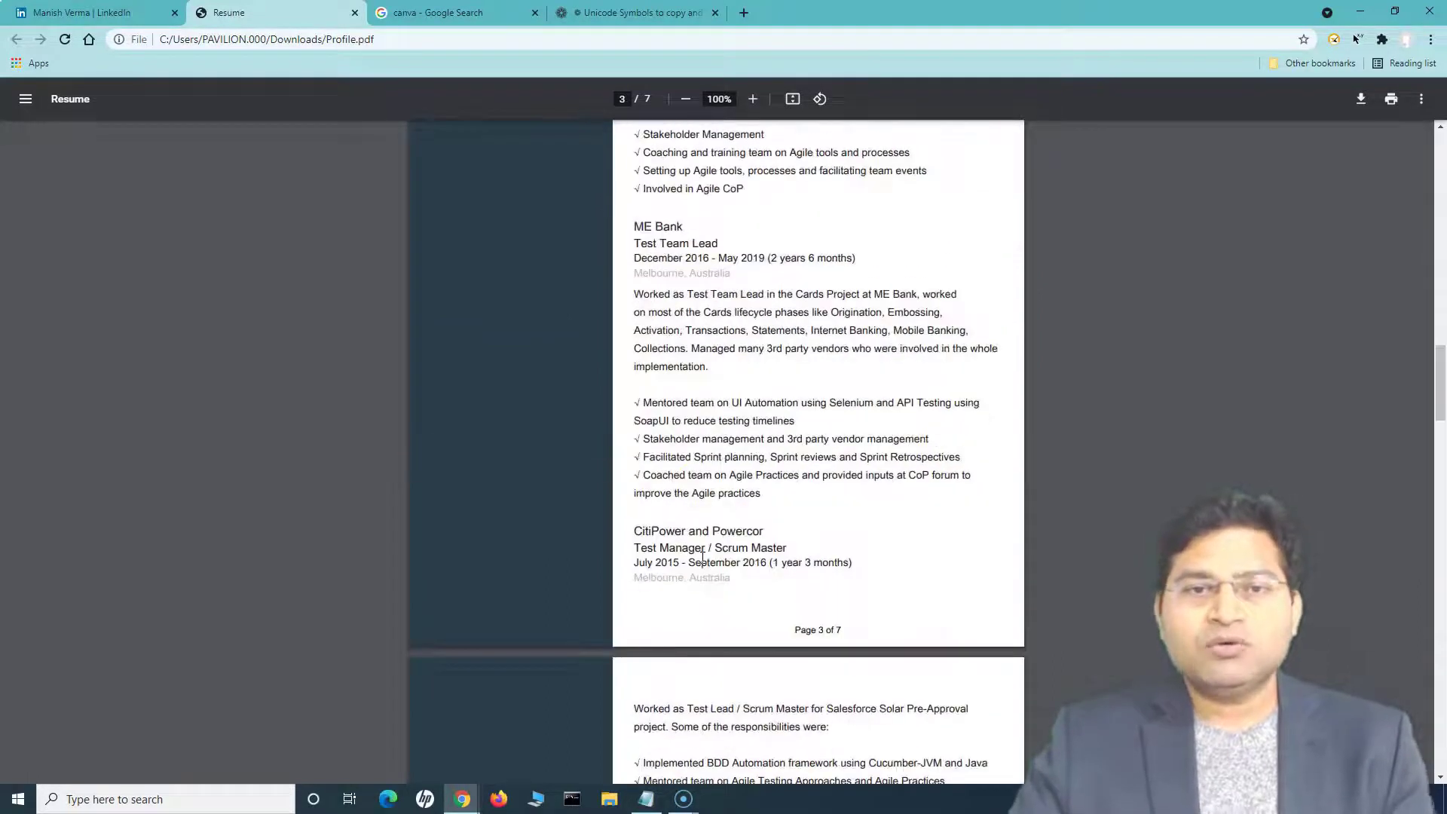
{"action": "scroll", "coordinate": [703, 557], "scroll_direction": "down", "scroll_amount": 7}
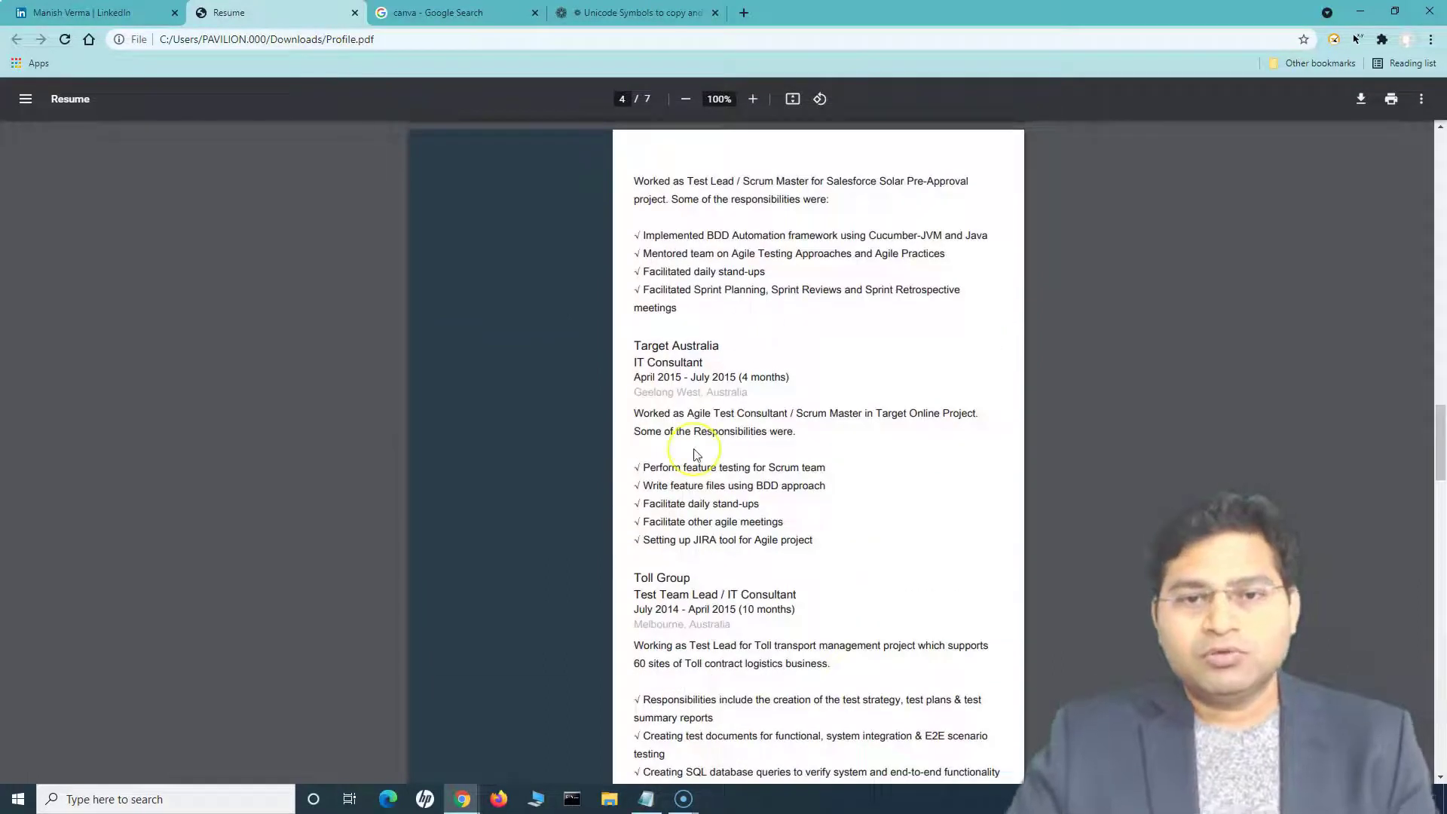
{"action": "left_click", "coordinate": [91, 13]}
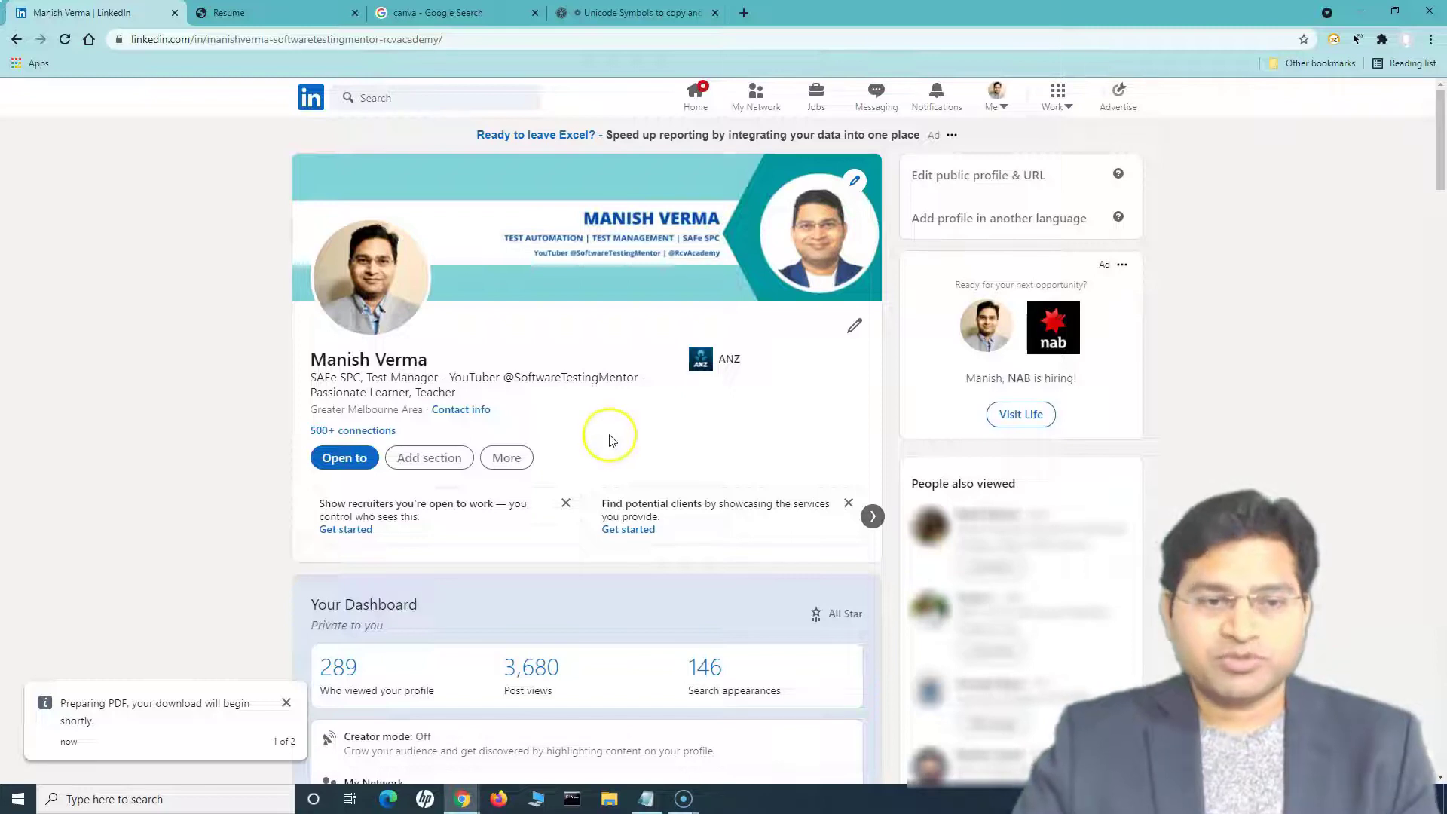
Dismiss the PDF notice and open the list of LinkedIn resumes via More > Build a resume
{"action": "left_click", "coordinate": [287, 702]}
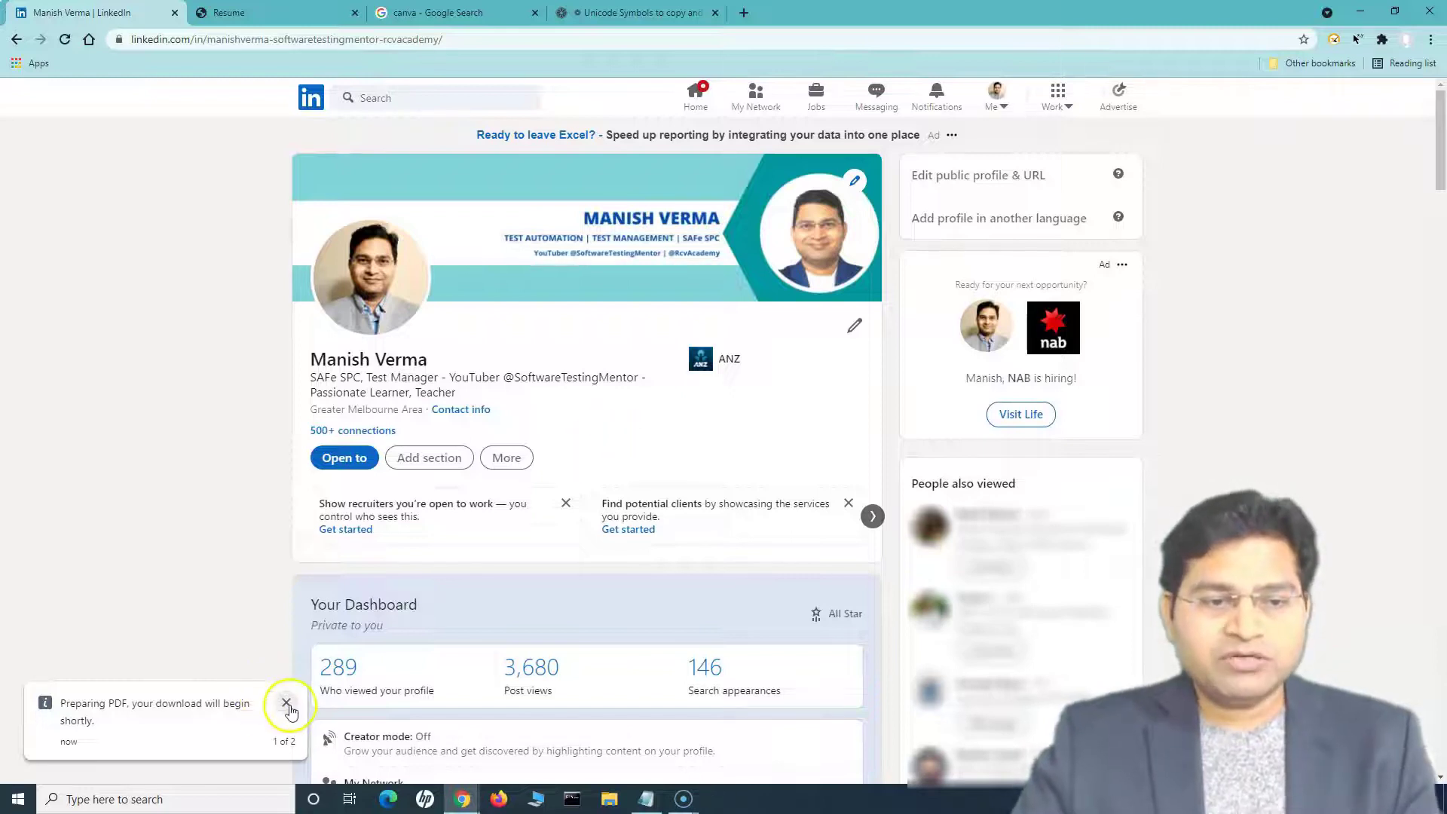
{"action": "left_click", "coordinate": [506, 459]}
{"action": "left_click", "coordinate": [554, 558]}
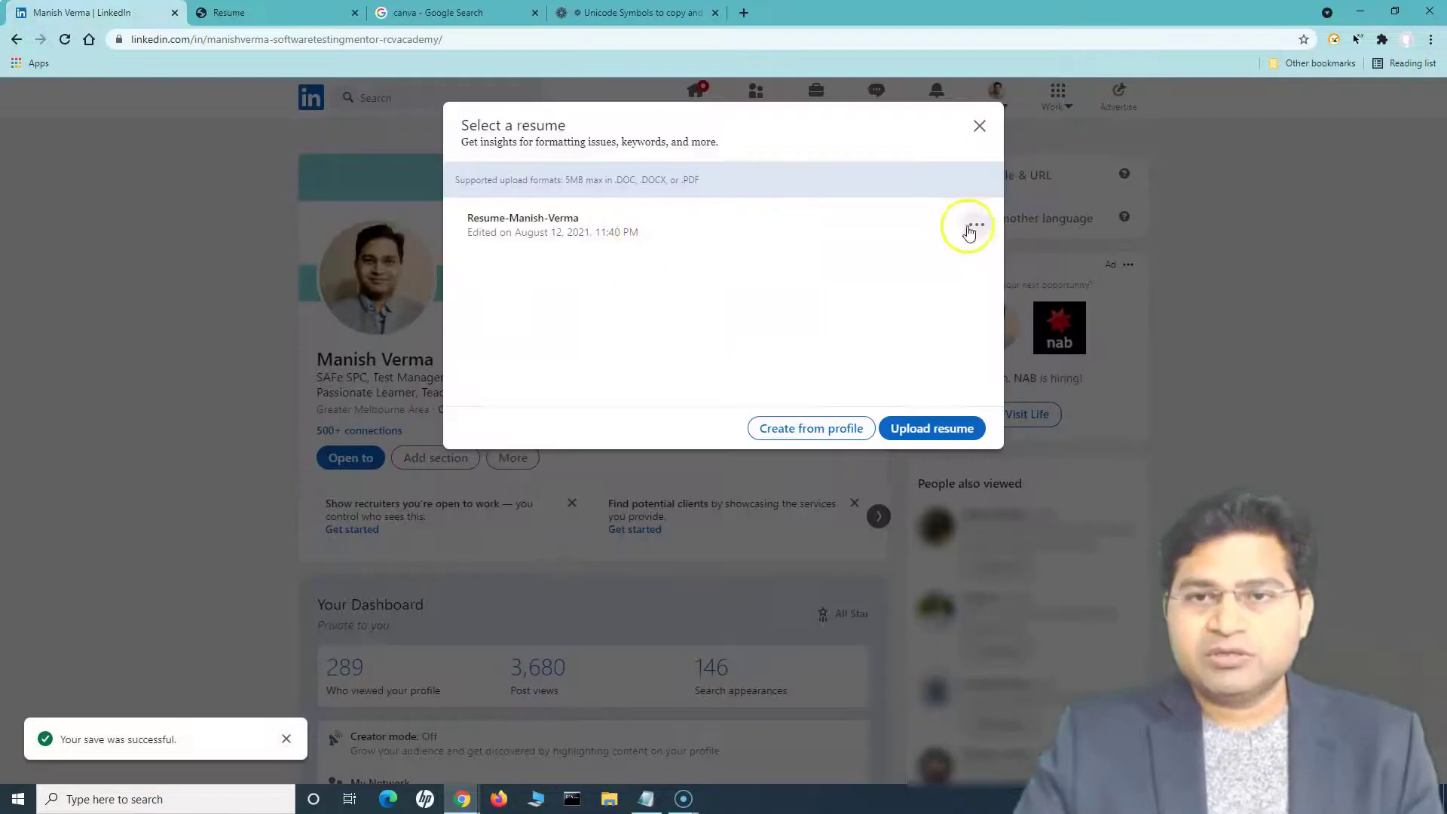
Delete the stored resume and reopen the now-empty resume list
{"action": "left_click", "coordinate": [972, 228]}
{"action": "left_click", "coordinate": [955, 344]}
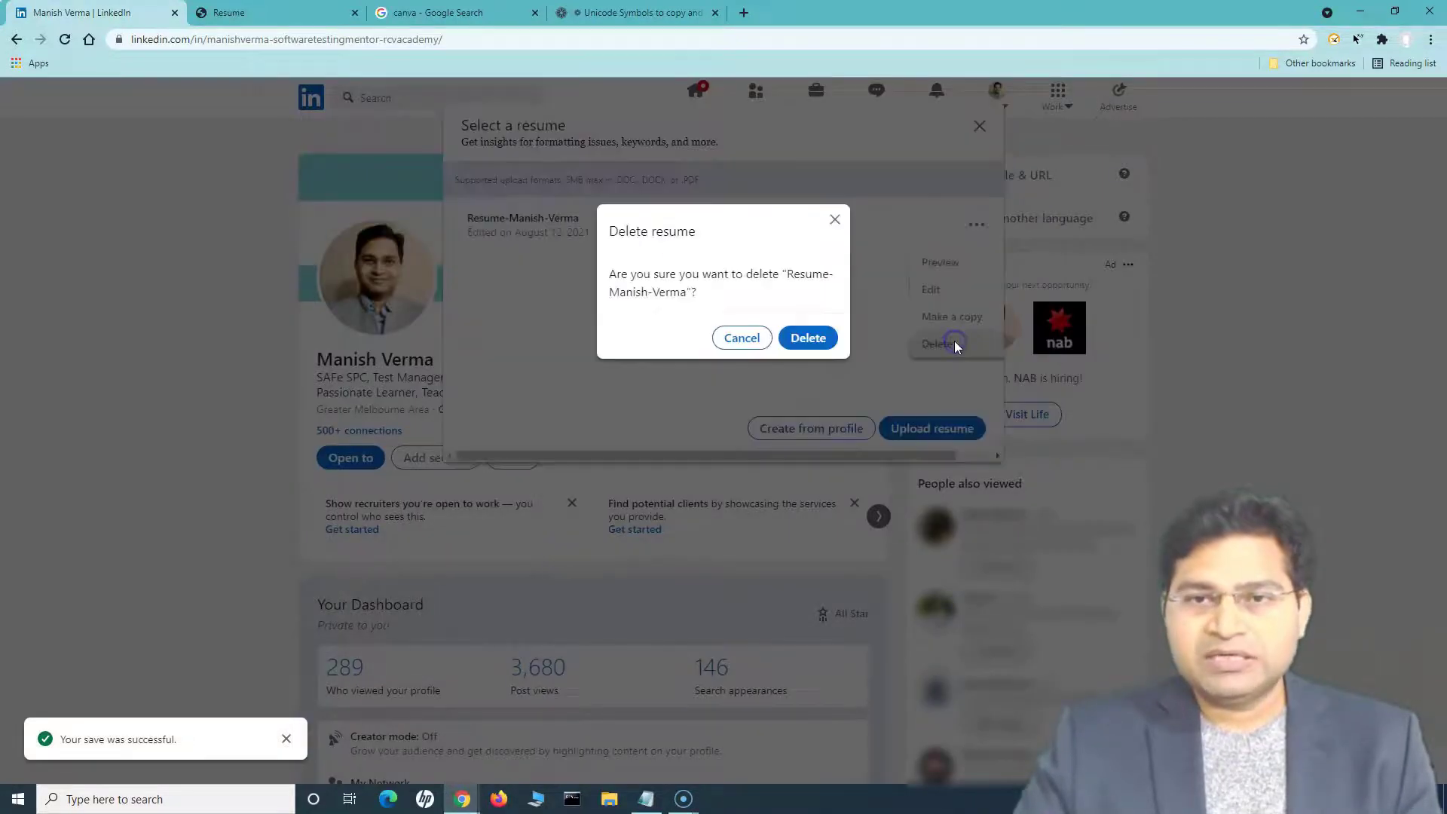
{"action": "key", "text": "Return"}
{"action": "left_click", "coordinate": [980, 126]}
{"action": "left_click", "coordinate": [507, 457]}
{"action": "left_click", "coordinate": [530, 554]}
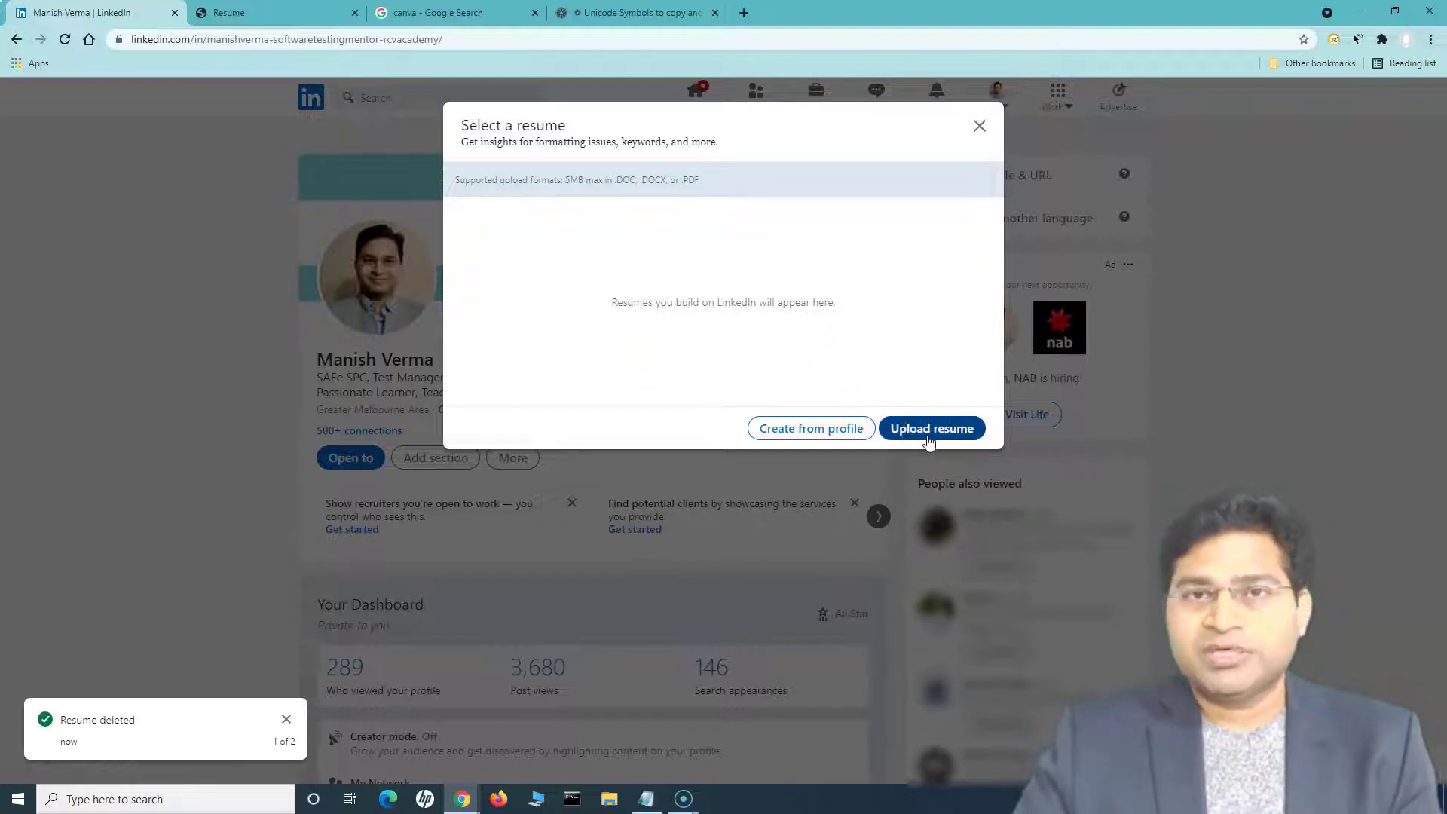
Create a new resume from the profile with the job title Test Architect
{"action": "left_click", "coordinate": [785, 429]}
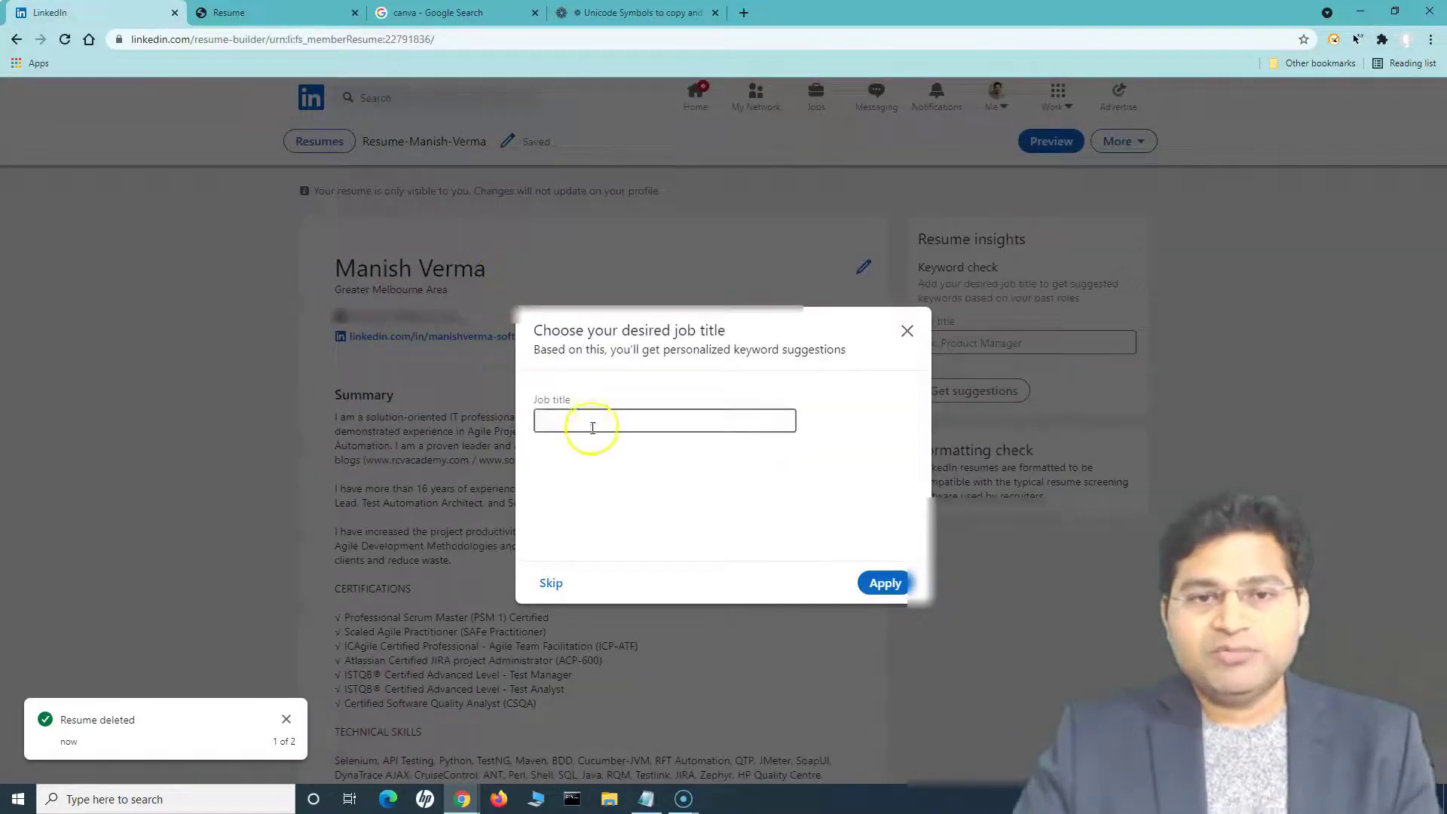
{"action": "left_click", "coordinate": [593, 420]}
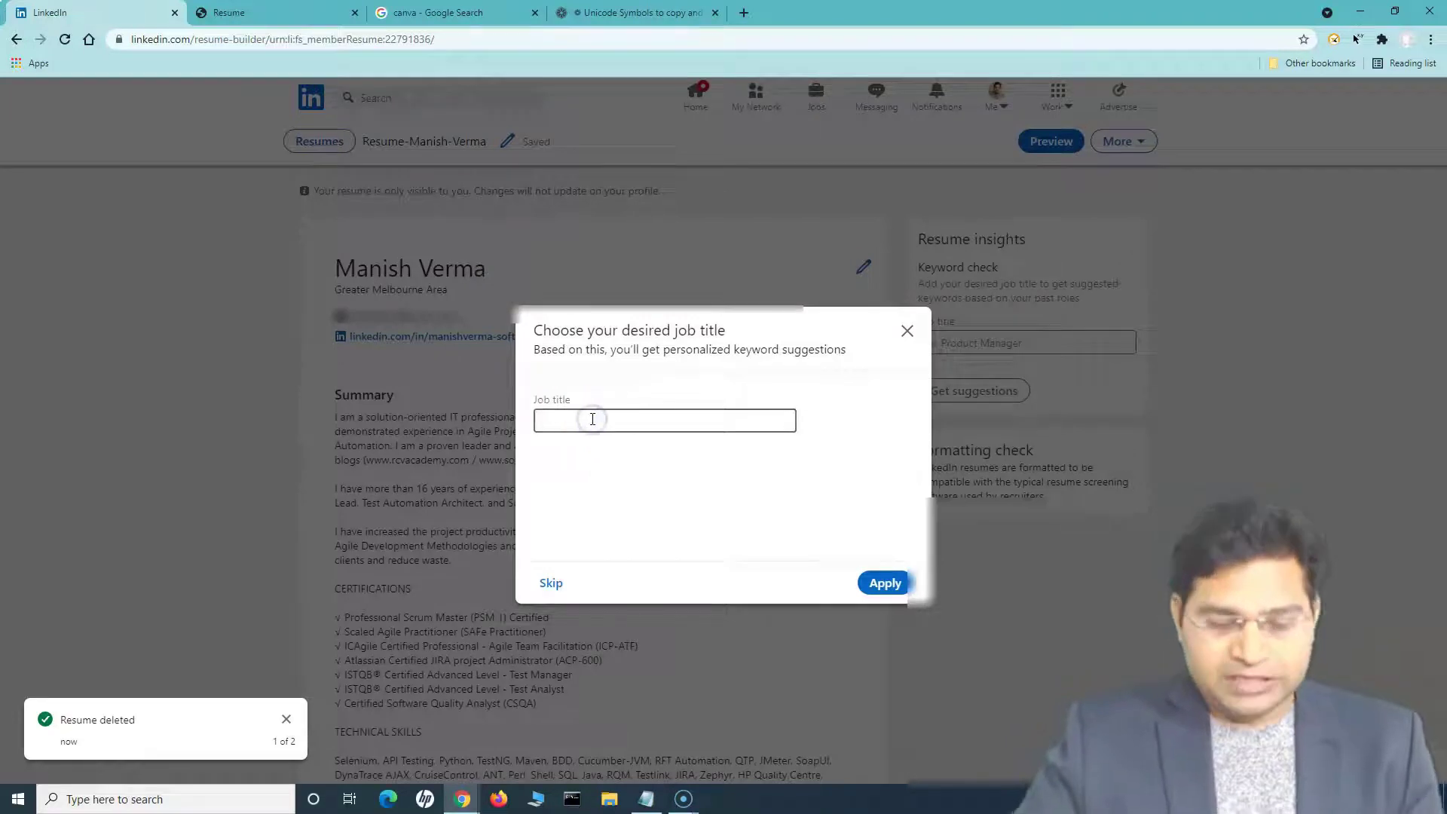
{"action": "type", "text": "Test Architect"}
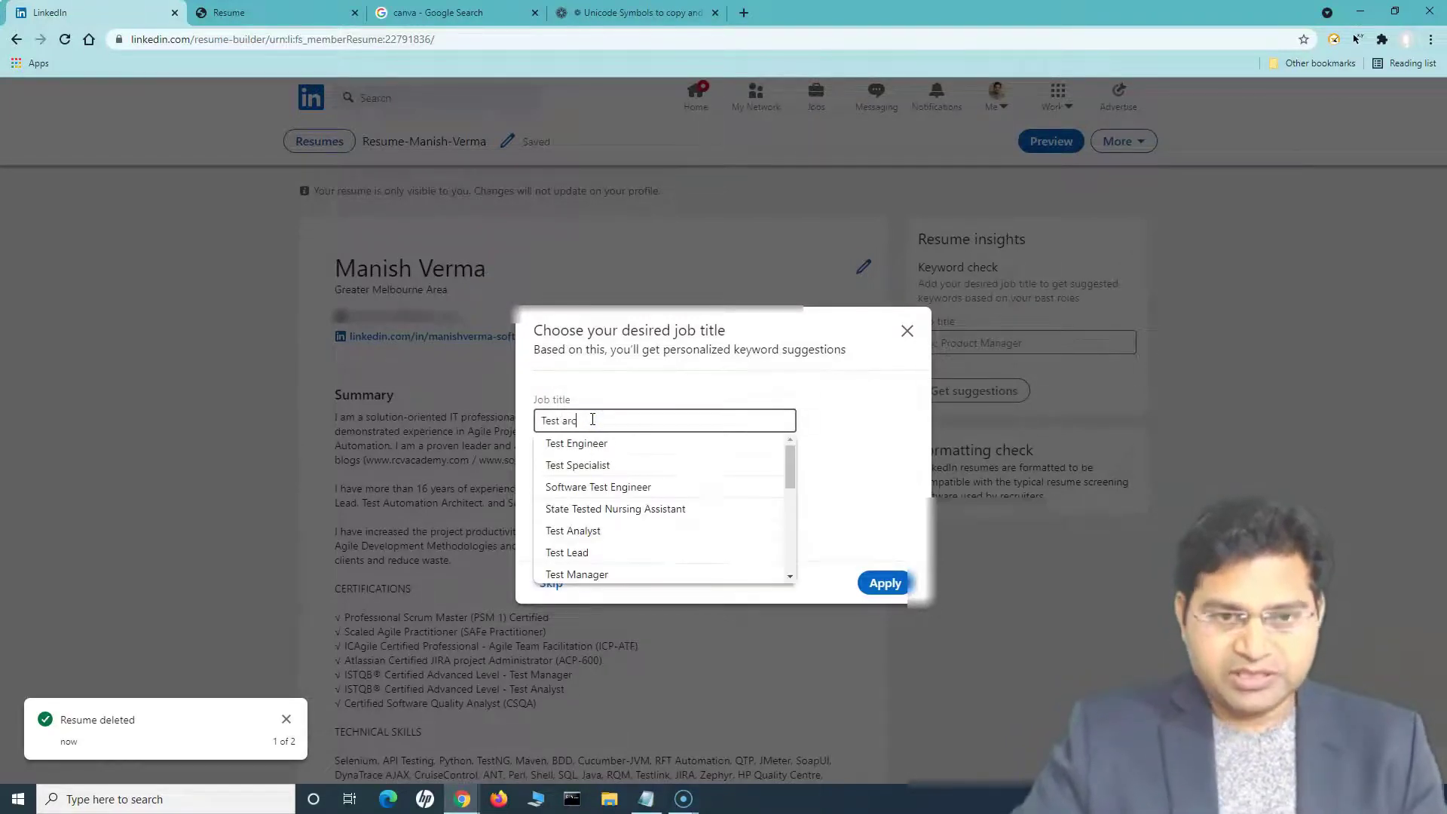
{"action": "left_click", "coordinate": [833, 562]}
{"action": "left_click", "coordinate": [886, 584]}
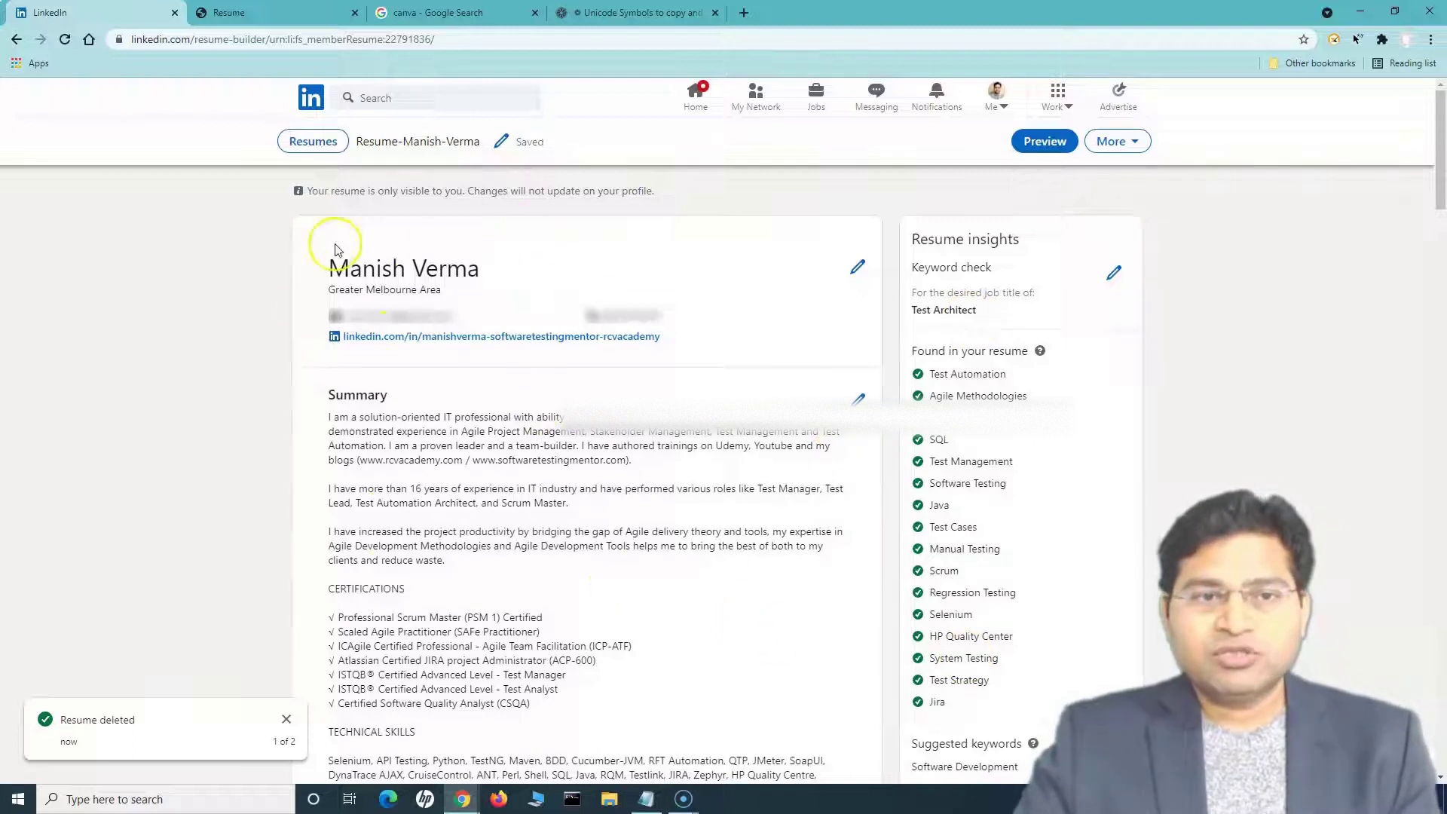
{"action": "scroll", "coordinate": [595, 586], "scroll_direction": "down", "scroll_amount": 3}
{"action": "scroll", "coordinate": [595, 590], "scroll_direction": "down", "scroll_amount": 4}
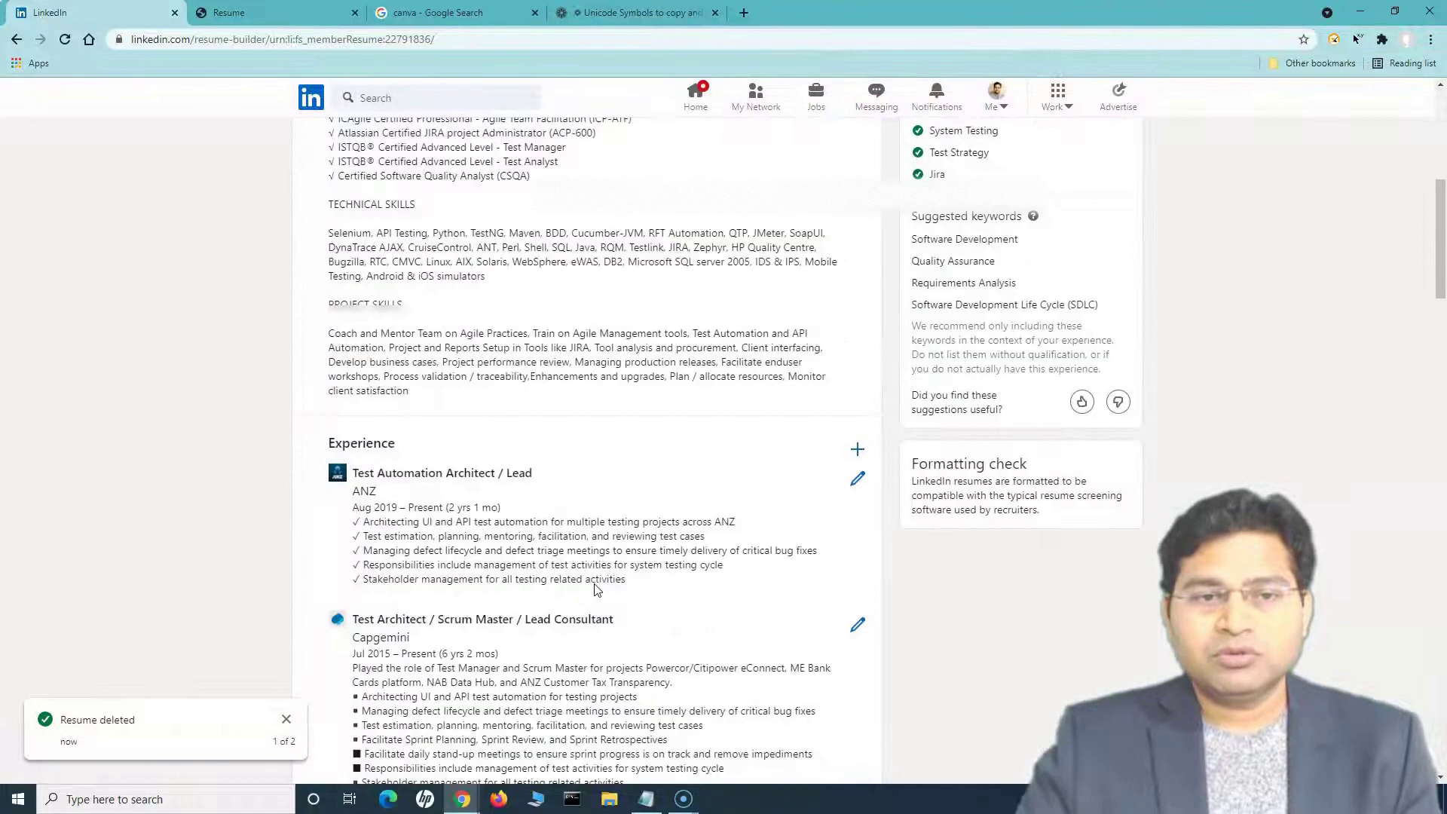
{"action": "scroll", "coordinate": [596, 591], "scroll_direction": "up", "scroll_amount": 7}
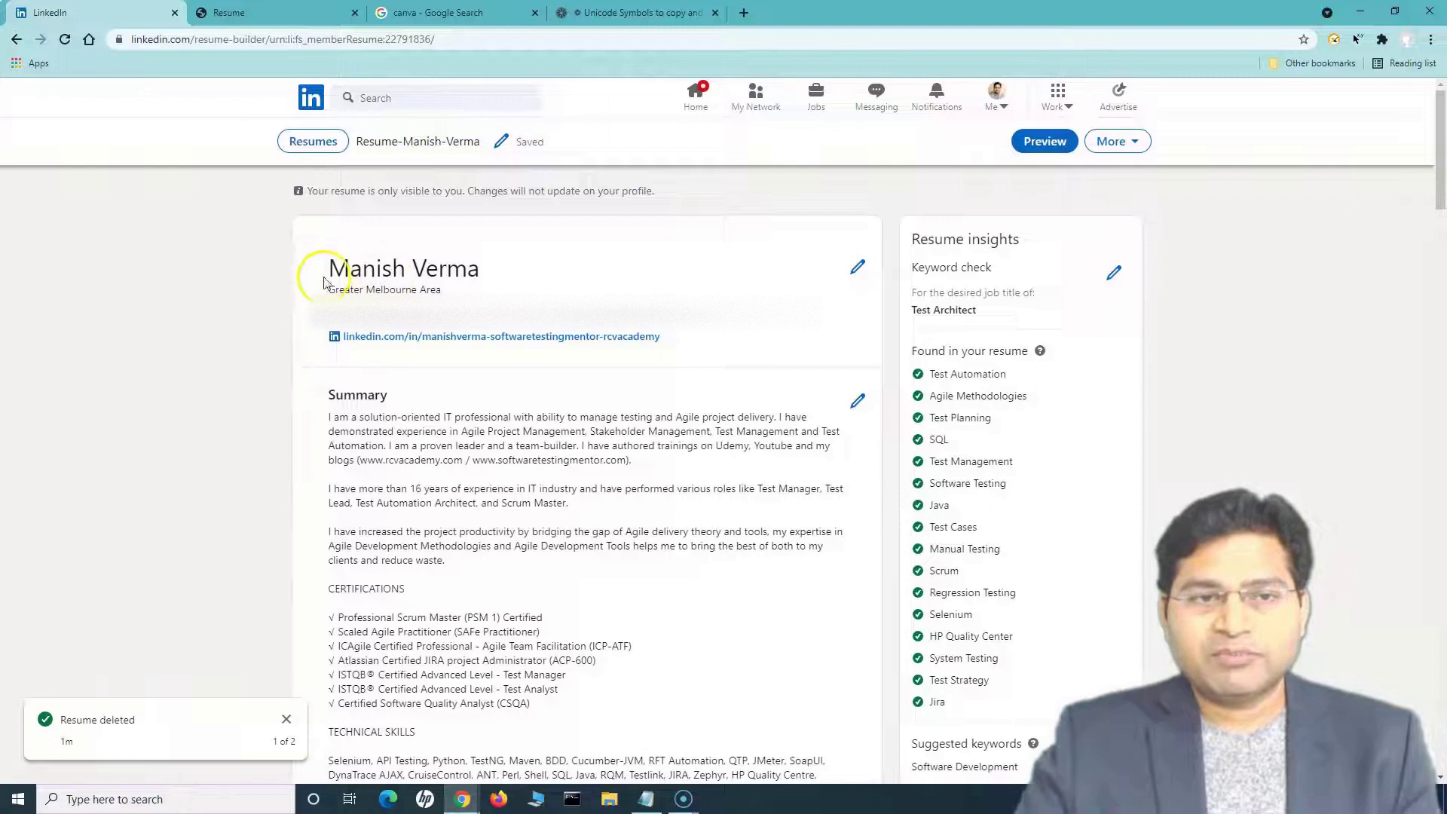
{"action": "scroll", "coordinate": [688, 556], "scroll_direction": "down", "scroll_amount": 2}
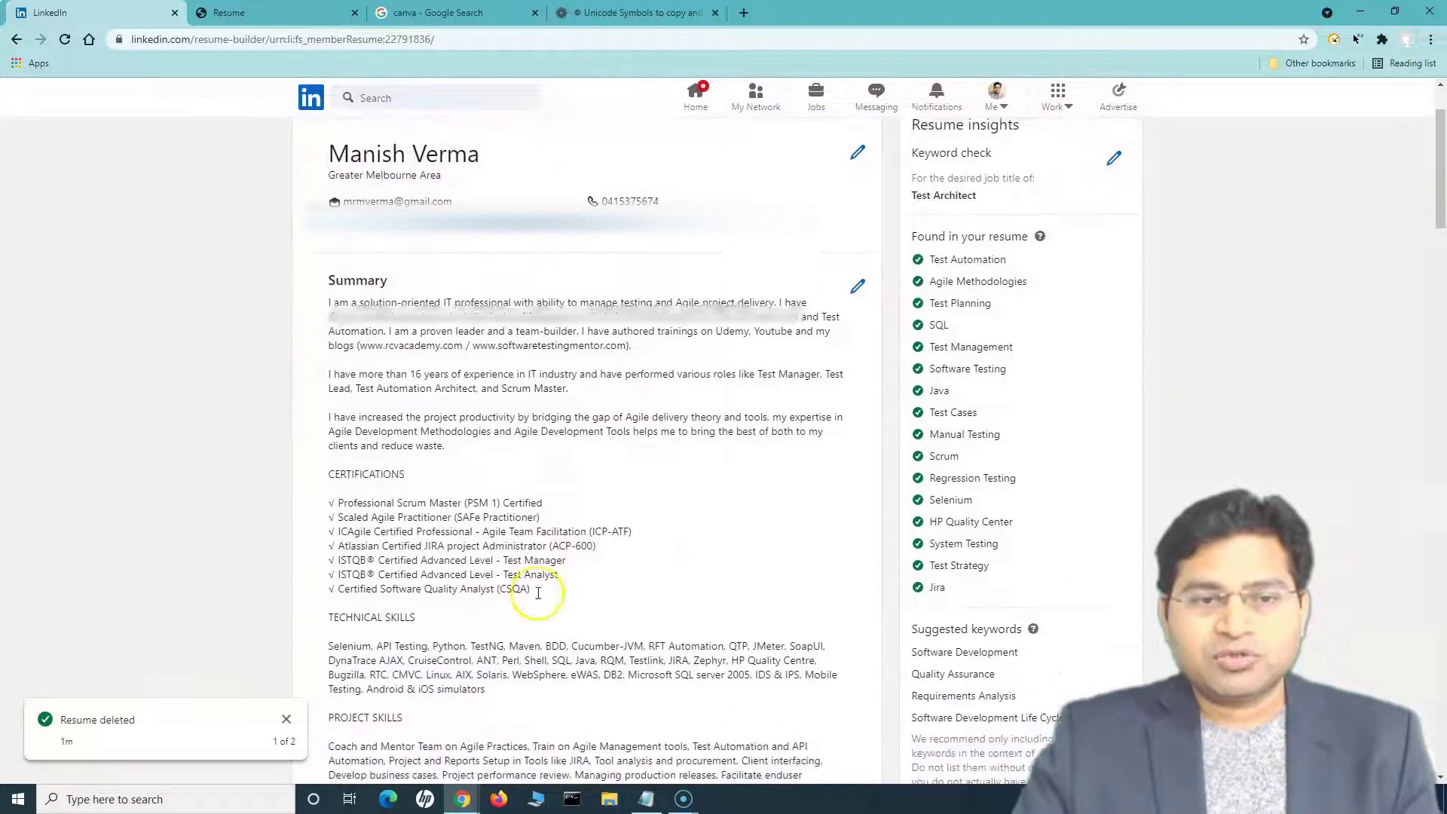
{"action": "scroll", "coordinate": [538, 593], "scroll_direction": "down", "scroll_amount": 2}
{"action": "left_click_drag", "start_coordinate": [328, 395], "coordinate": [536, 478]}
{"action": "left_click", "coordinate": [394, 508]}
{"action": "scroll", "coordinate": [531, 612], "scroll_direction": "down", "scroll_amount": 5}
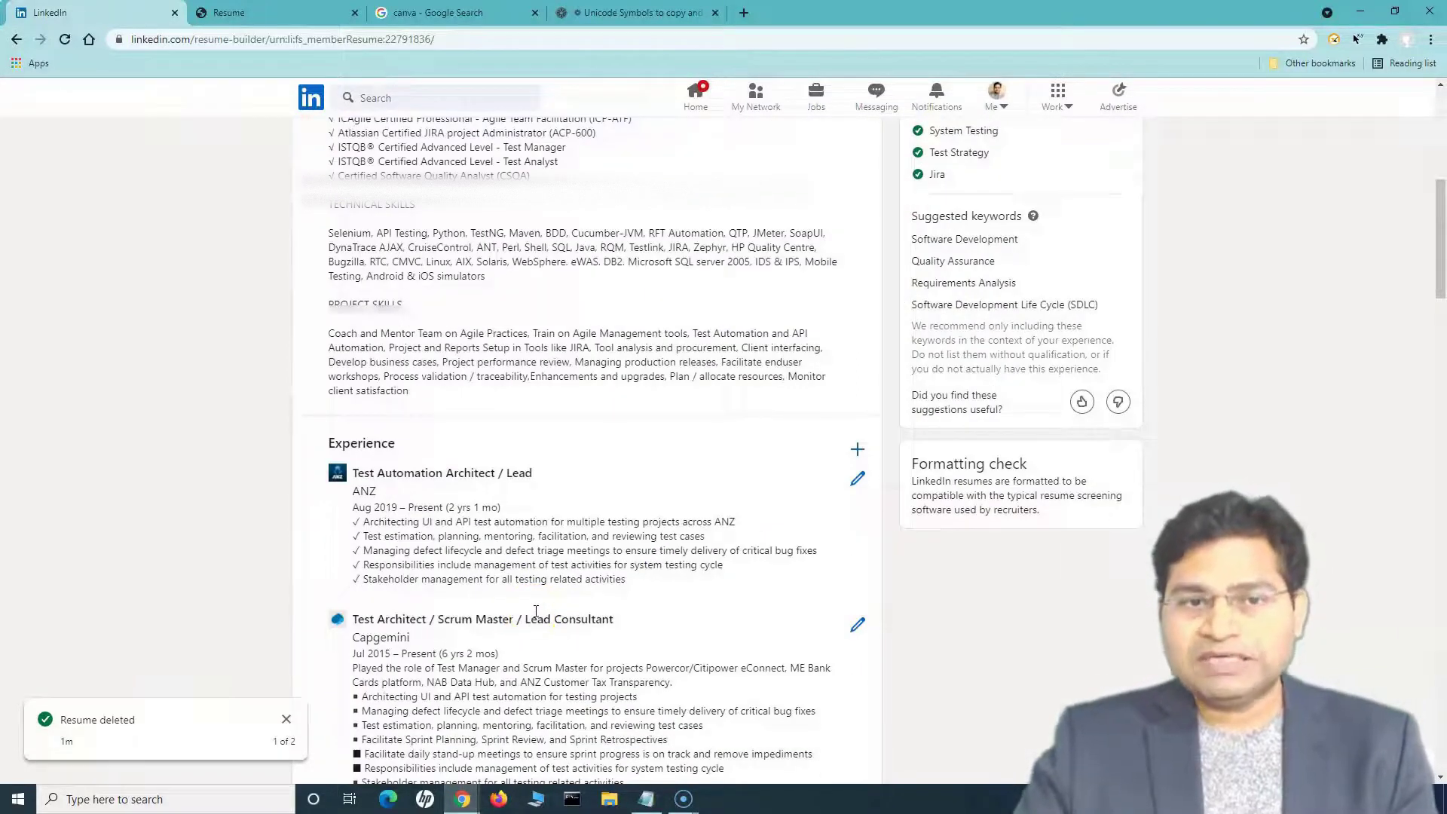
{"action": "scroll", "coordinate": [595, 520], "scroll_direction": "down", "scroll_amount": 5}
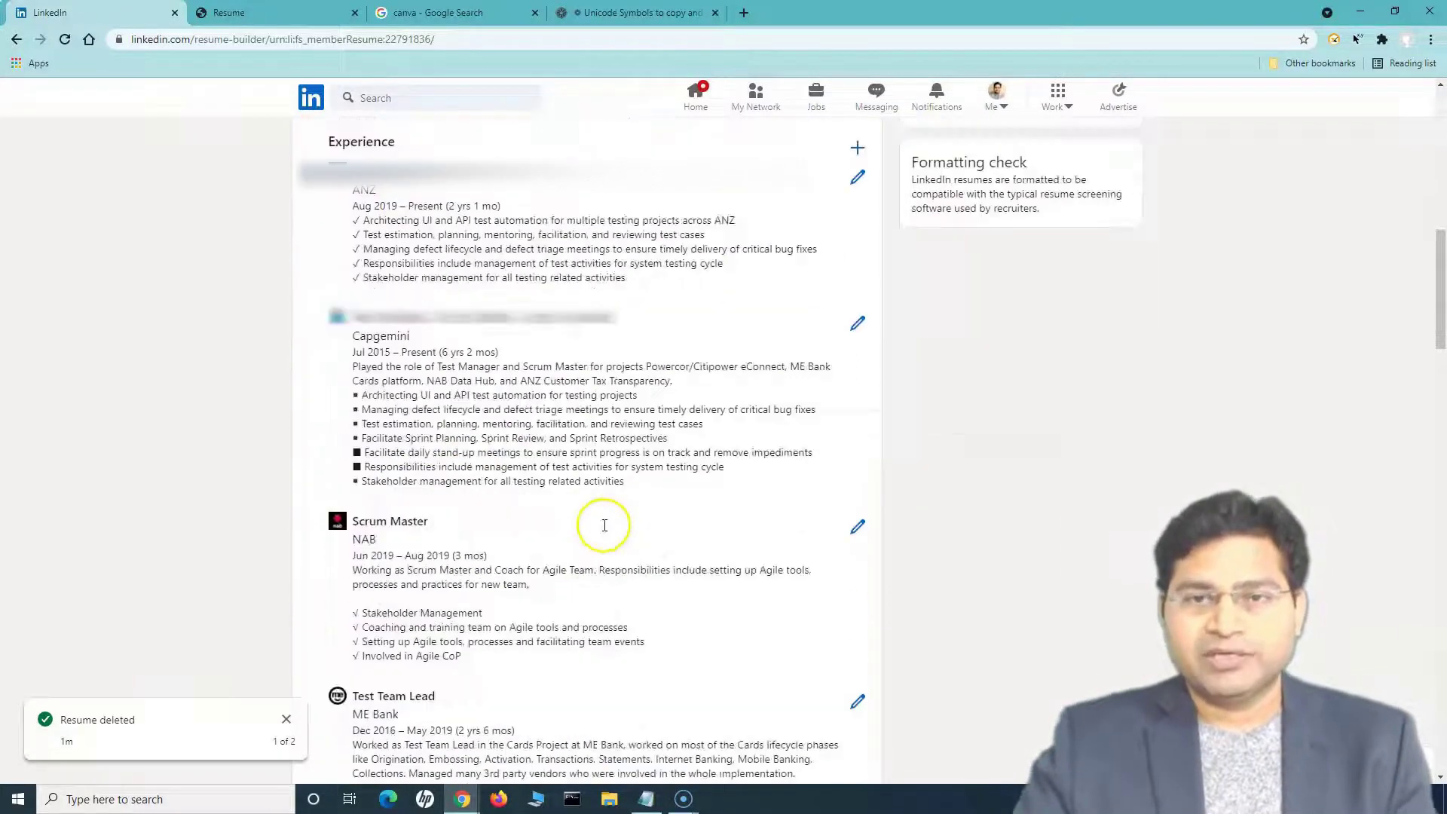
{"action": "scroll", "coordinate": [605, 526], "scroll_direction": "up", "scroll_amount": 12}
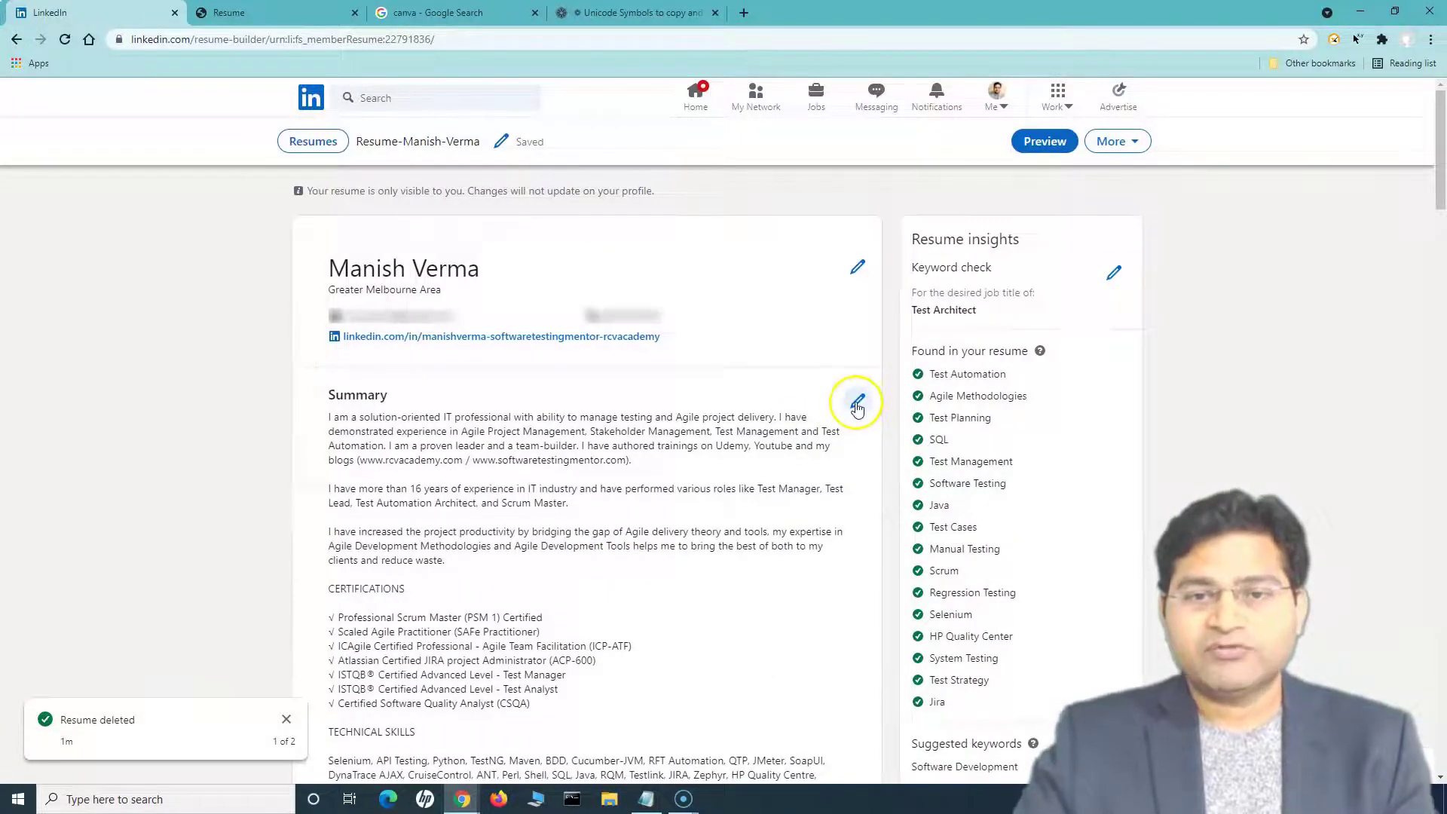
Open the resume summary editor and review its Technical Skills and Project Skills paragraphs
{"action": "left_click", "coordinate": [858, 408]}
{"action": "scroll", "coordinate": [465, 309], "scroll_direction": "down", "scroll_amount": 5}
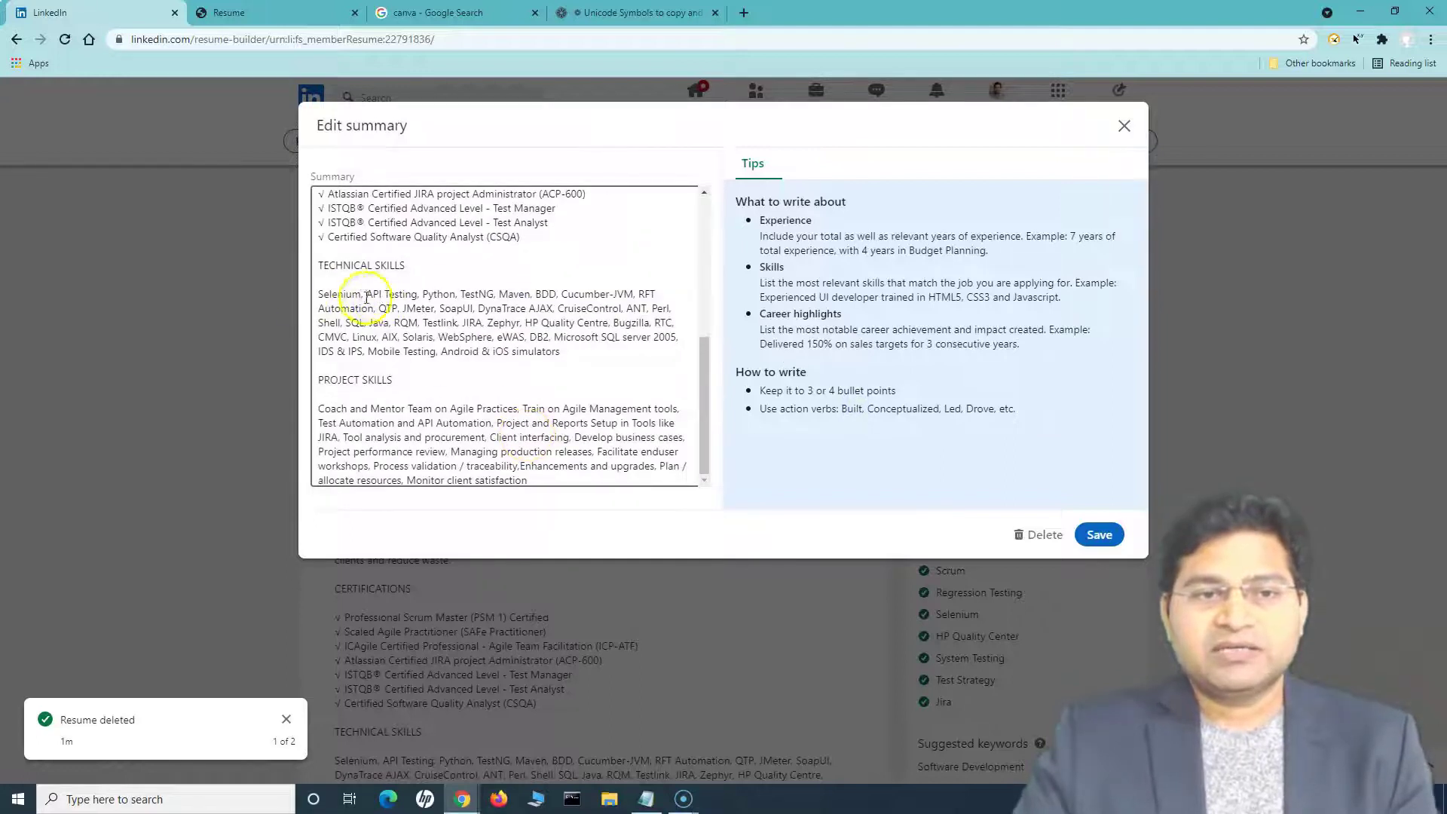
{"action": "left_click_drag", "start_coordinate": [562, 351], "coordinate": [290, 300]}
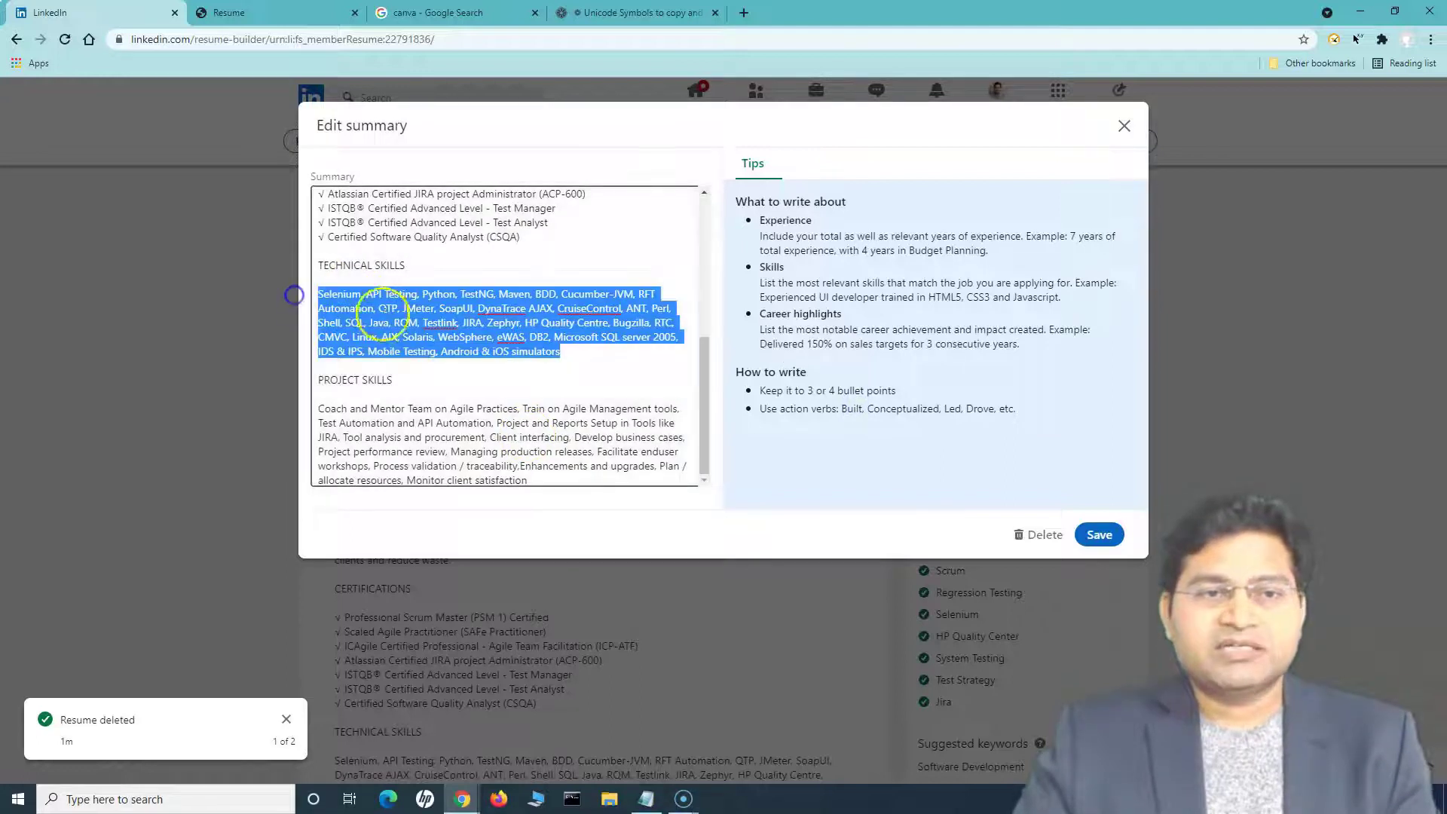
{"action": "left_click", "coordinate": [387, 312]}
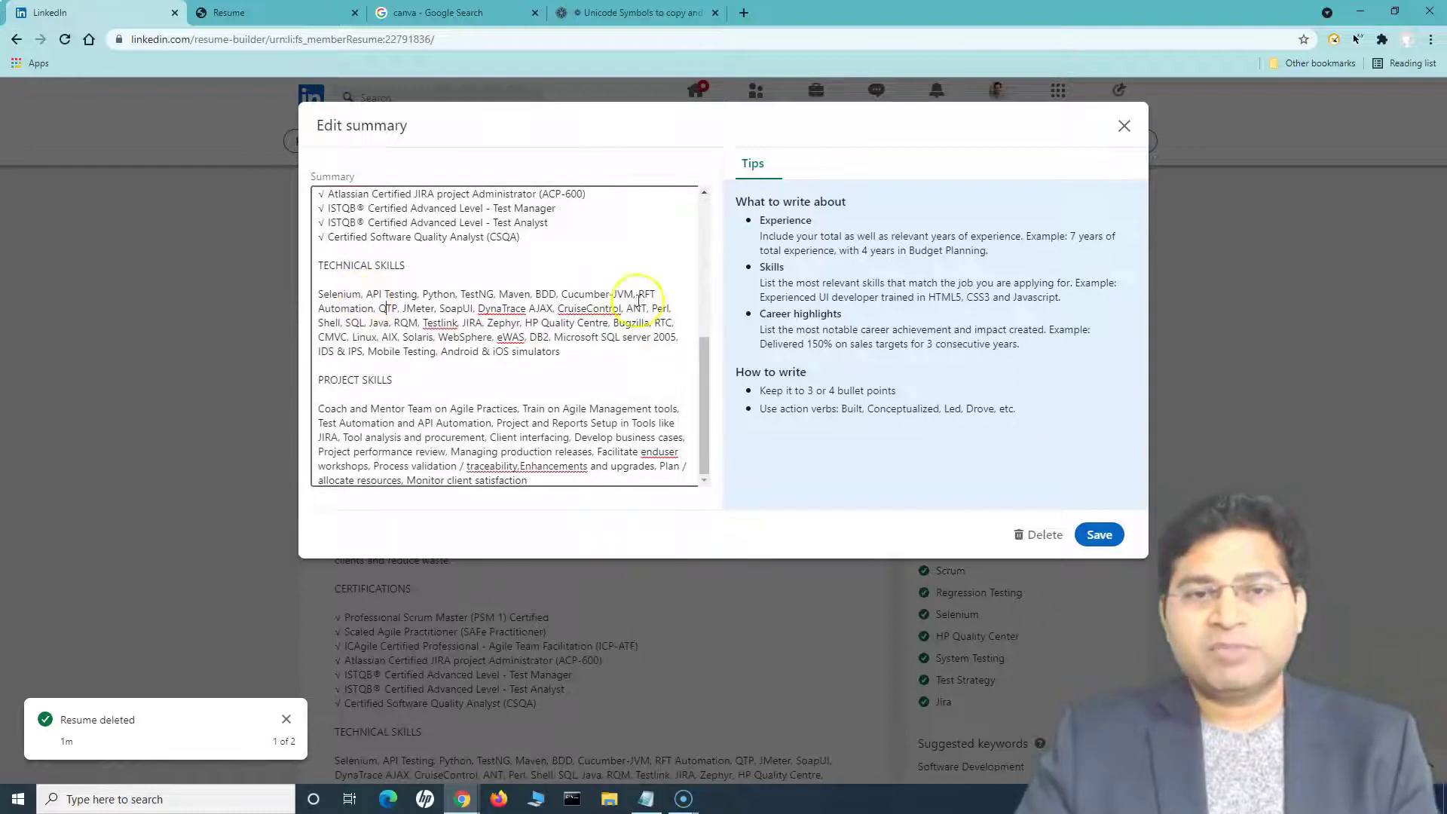
{"action": "left_click_drag", "start_coordinate": [567, 352], "coordinate": [420, 325]}
{"action": "left_click", "coordinate": [420, 325]}
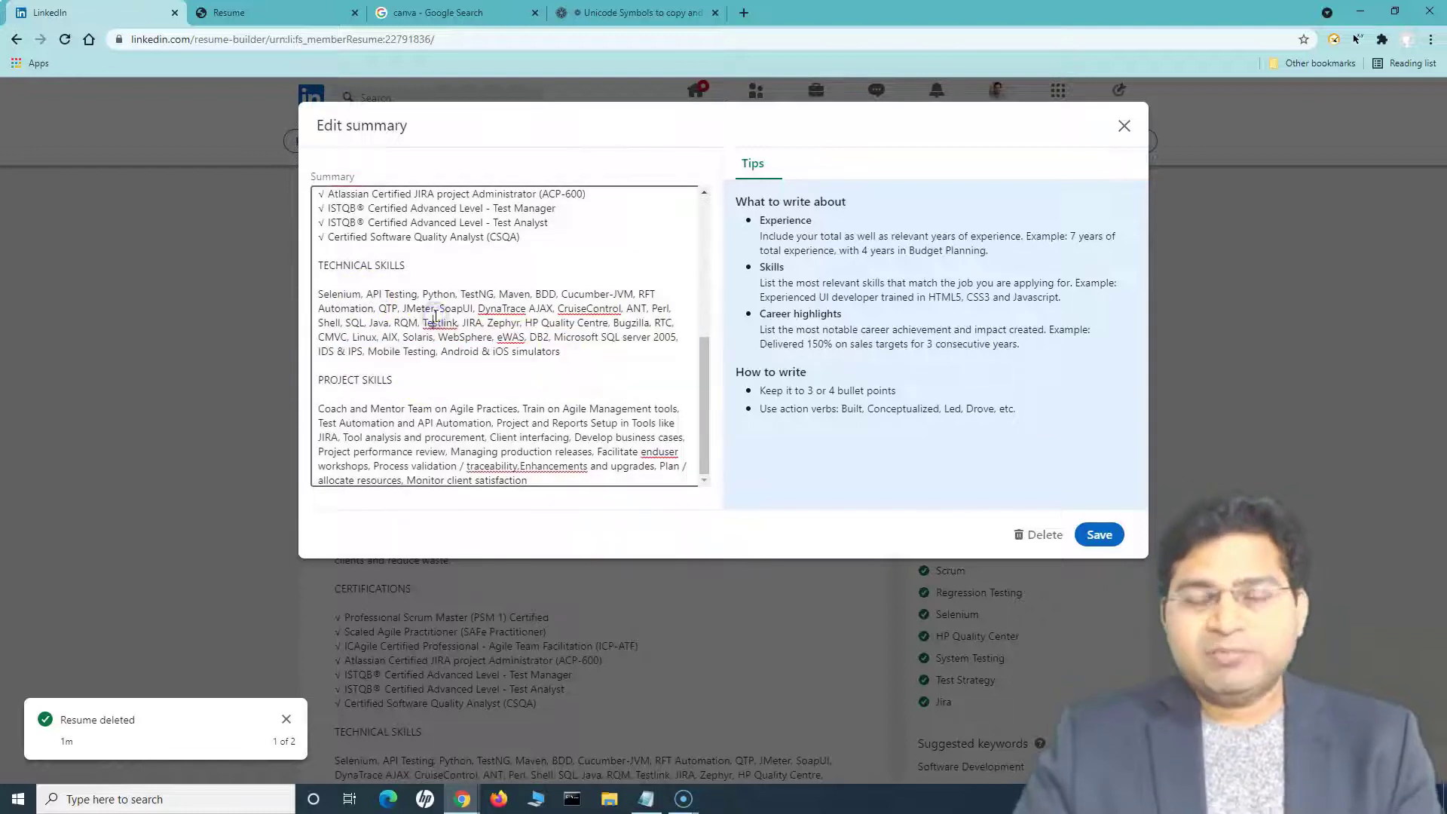
{"action": "triple_click", "coordinate": [575, 353]}
{"action": "left_click", "coordinate": [468, 325]}
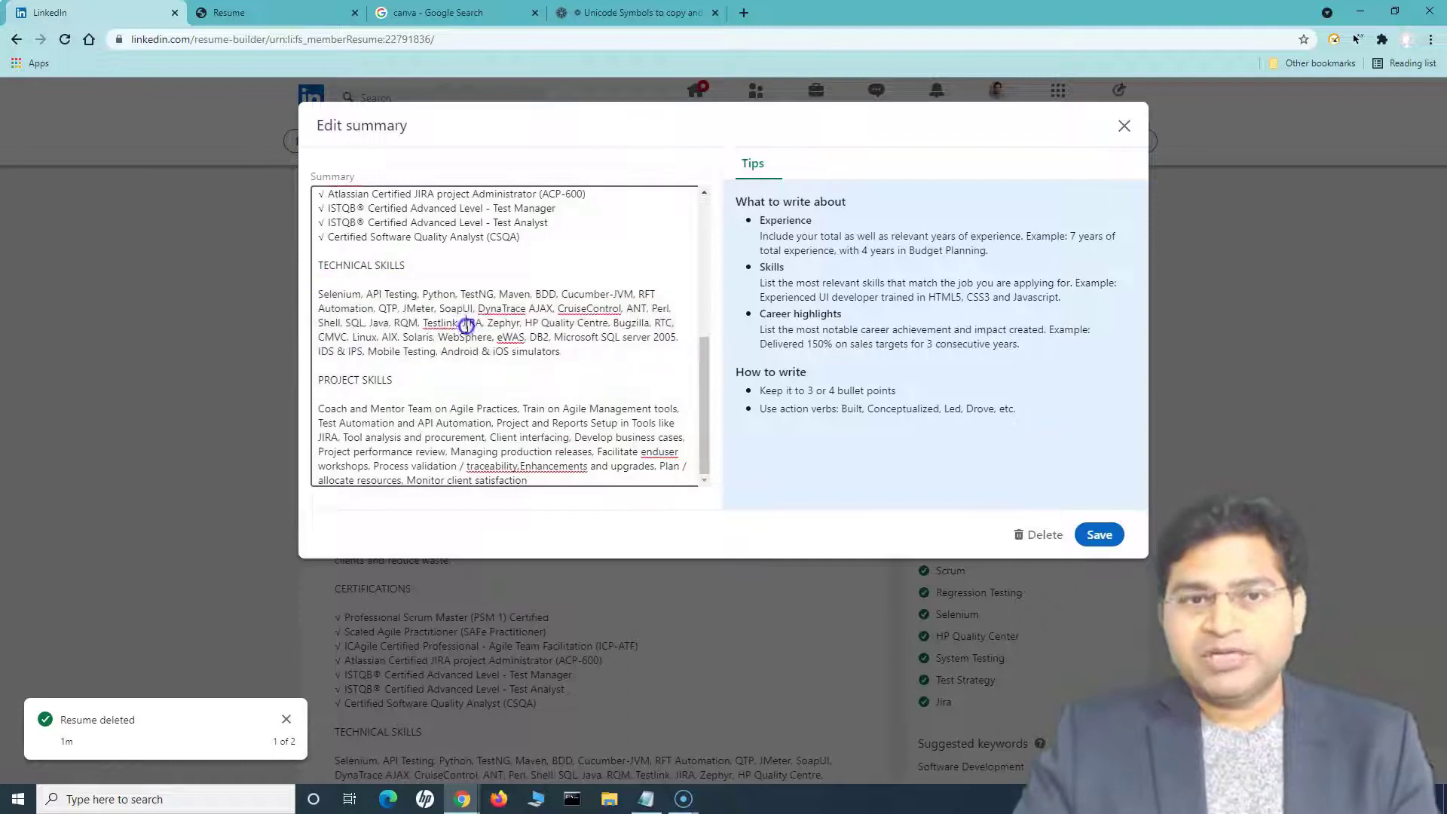
{"action": "mouse_move", "coordinate": [319, 294]}
{"action": "left_mouse_down"}
{"action": "mouse_move", "coordinate": [571, 359]}
{"action": "mouse_move", "coordinate": [478, 310]}
{"action": "mouse_move", "coordinate": [315, 294]}
{"action": "left_mouse_up"}
{"action": "left_click", "coordinate": [573, 361]}
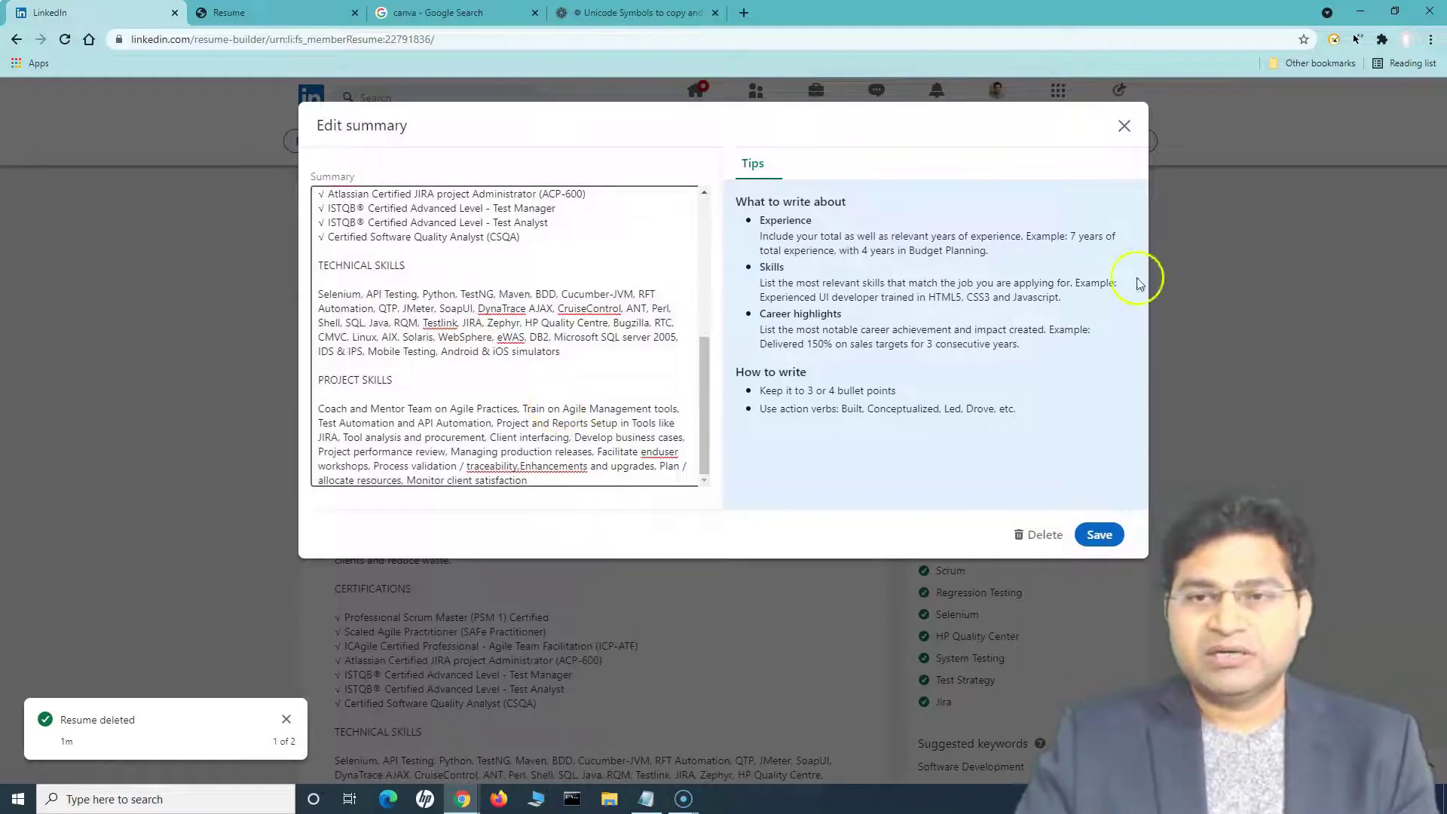
{"action": "left_click", "coordinate": [1099, 534]}
Scroll through the Test Architect resume in the builder
{"action": "scroll", "coordinate": [697, 539], "scroll_direction": "down", "scroll_amount": 6}
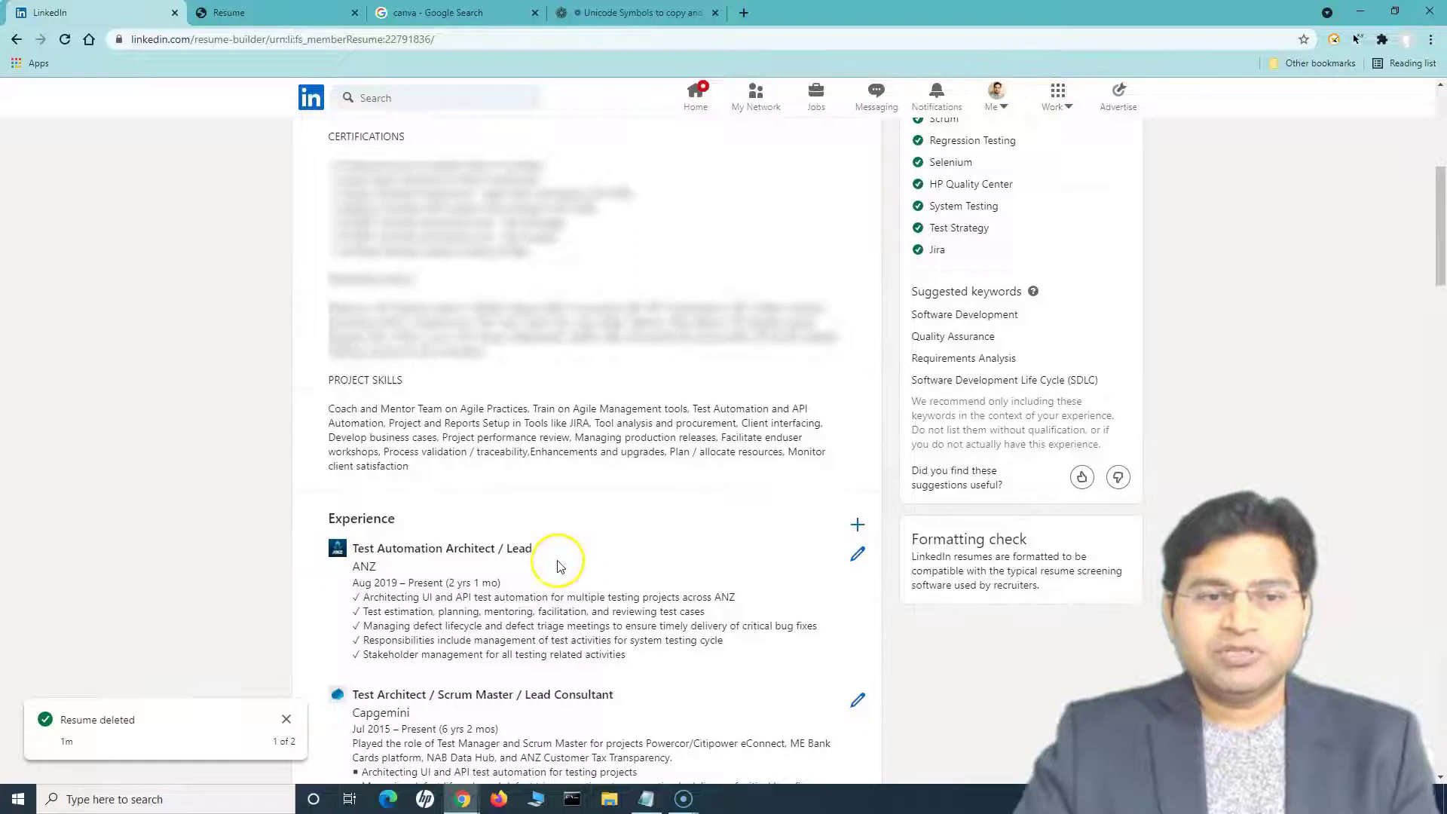
{"action": "scroll", "coordinate": [554, 558], "scroll_direction": "down", "scroll_amount": 4}
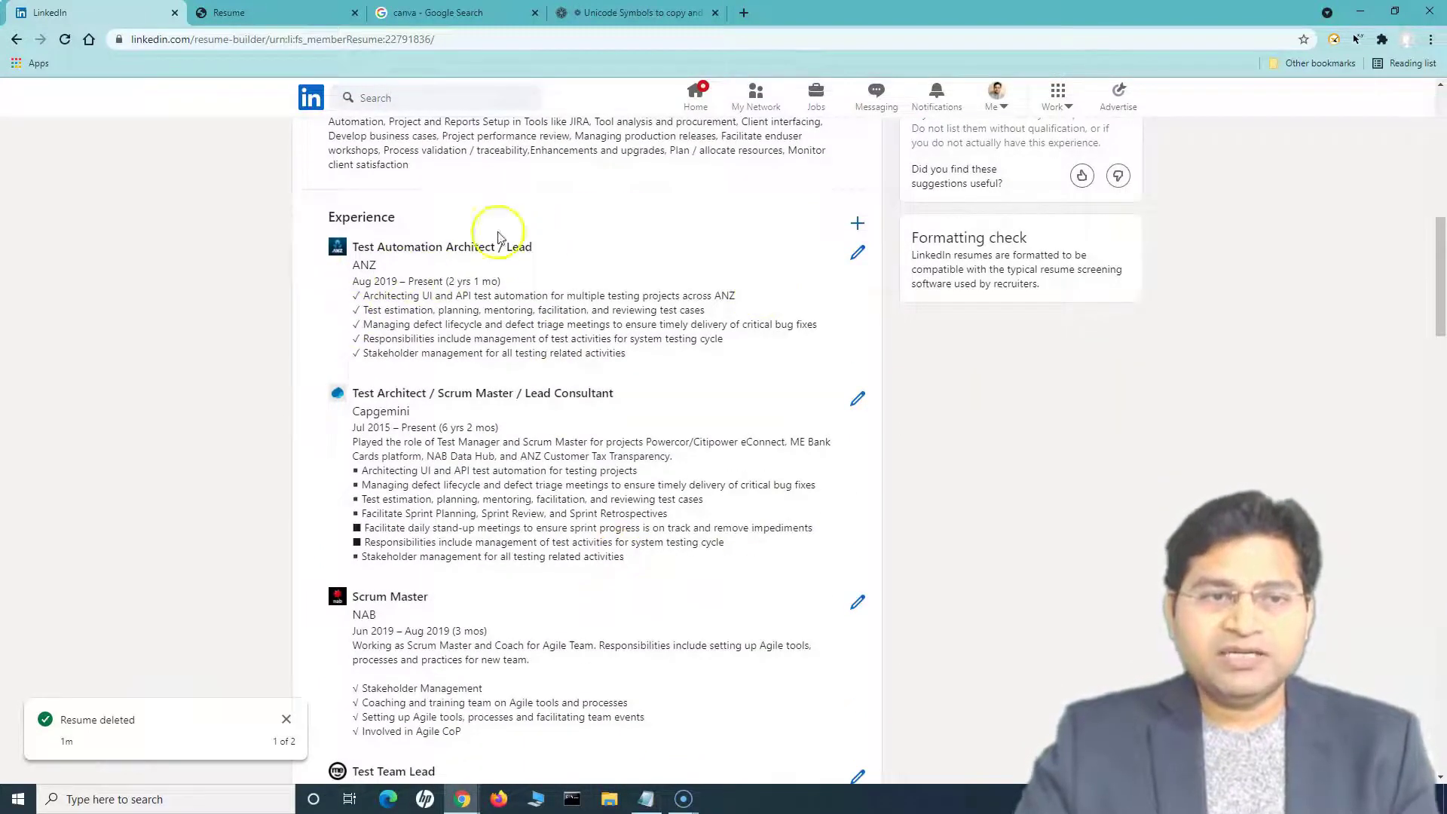
{"action": "scroll", "coordinate": [717, 649], "scroll_direction": "down", "scroll_amount": 1}
{"action": "scroll", "coordinate": [720, 667], "scroll_direction": "down", "scroll_amount": 14}
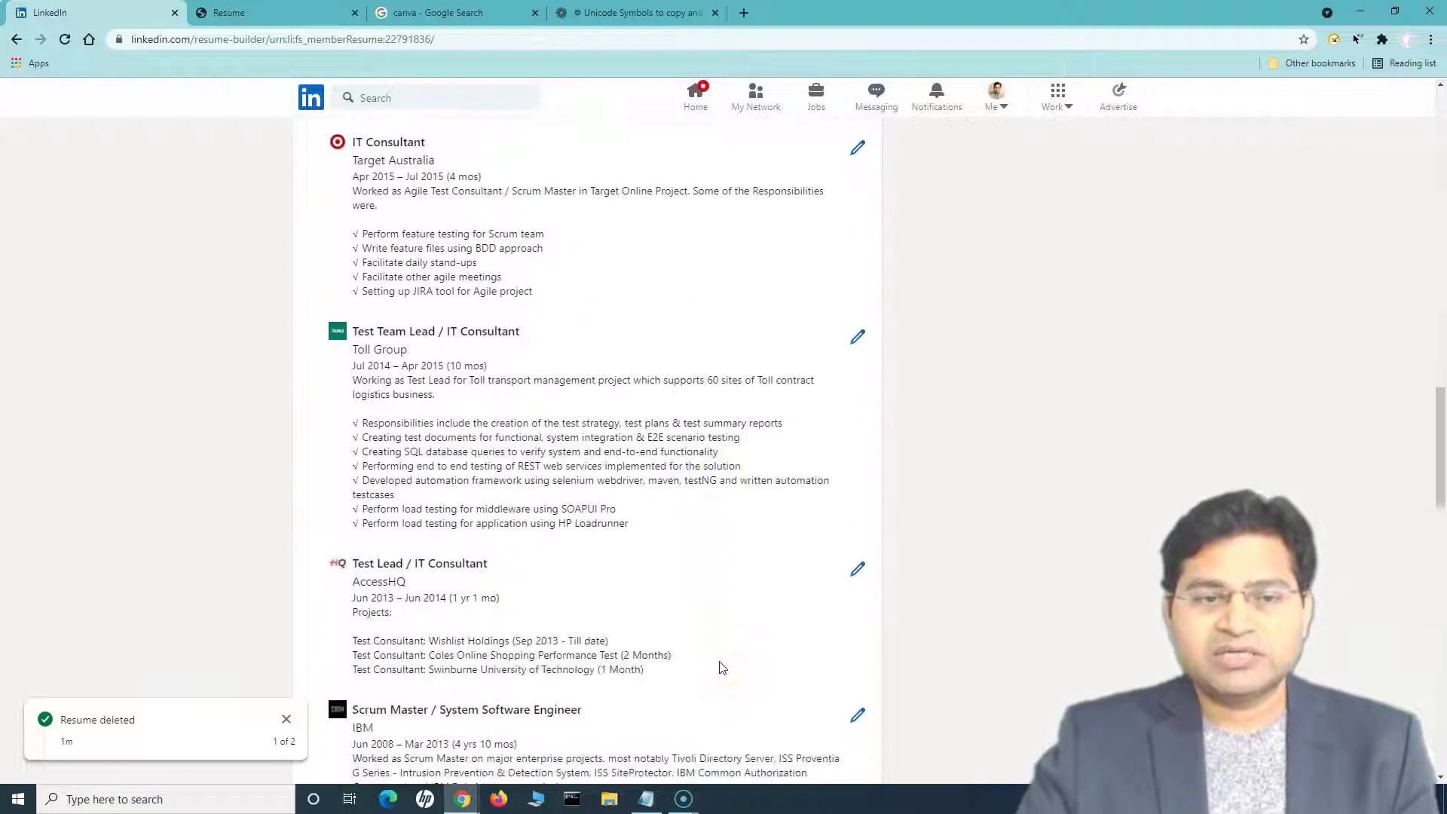
{"action": "scroll", "coordinate": [720, 667], "scroll_direction": "down", "scroll_amount": 6}
{"action": "scroll", "coordinate": [722, 664], "scroll_direction": "up", "scroll_amount": 20}
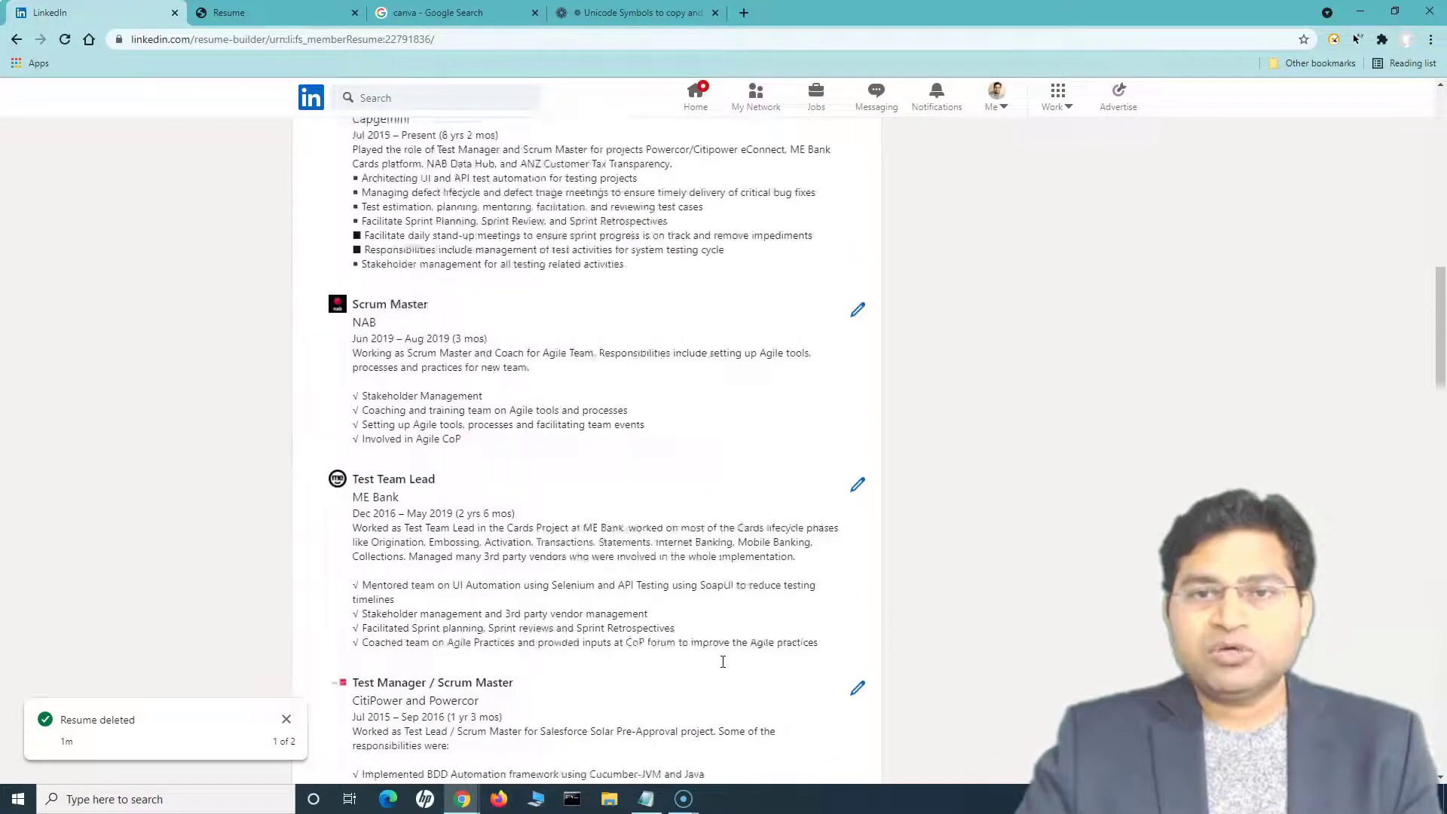
{"action": "scroll", "coordinate": [722, 663], "scroll_direction": "up", "scroll_amount": 8}
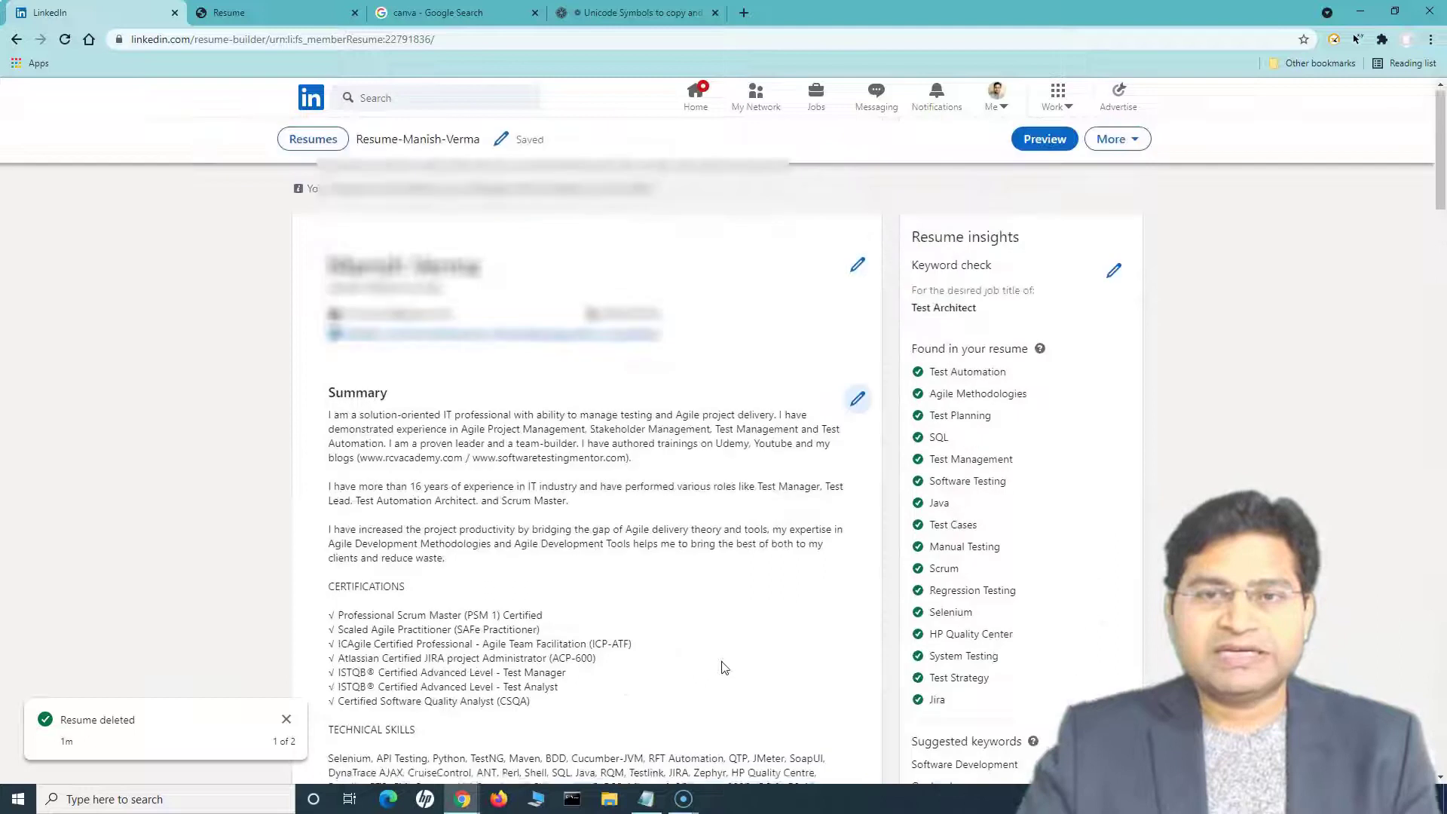
Preview the formatted resume and look through all five pages
{"action": "left_click", "coordinate": [1044, 145]}
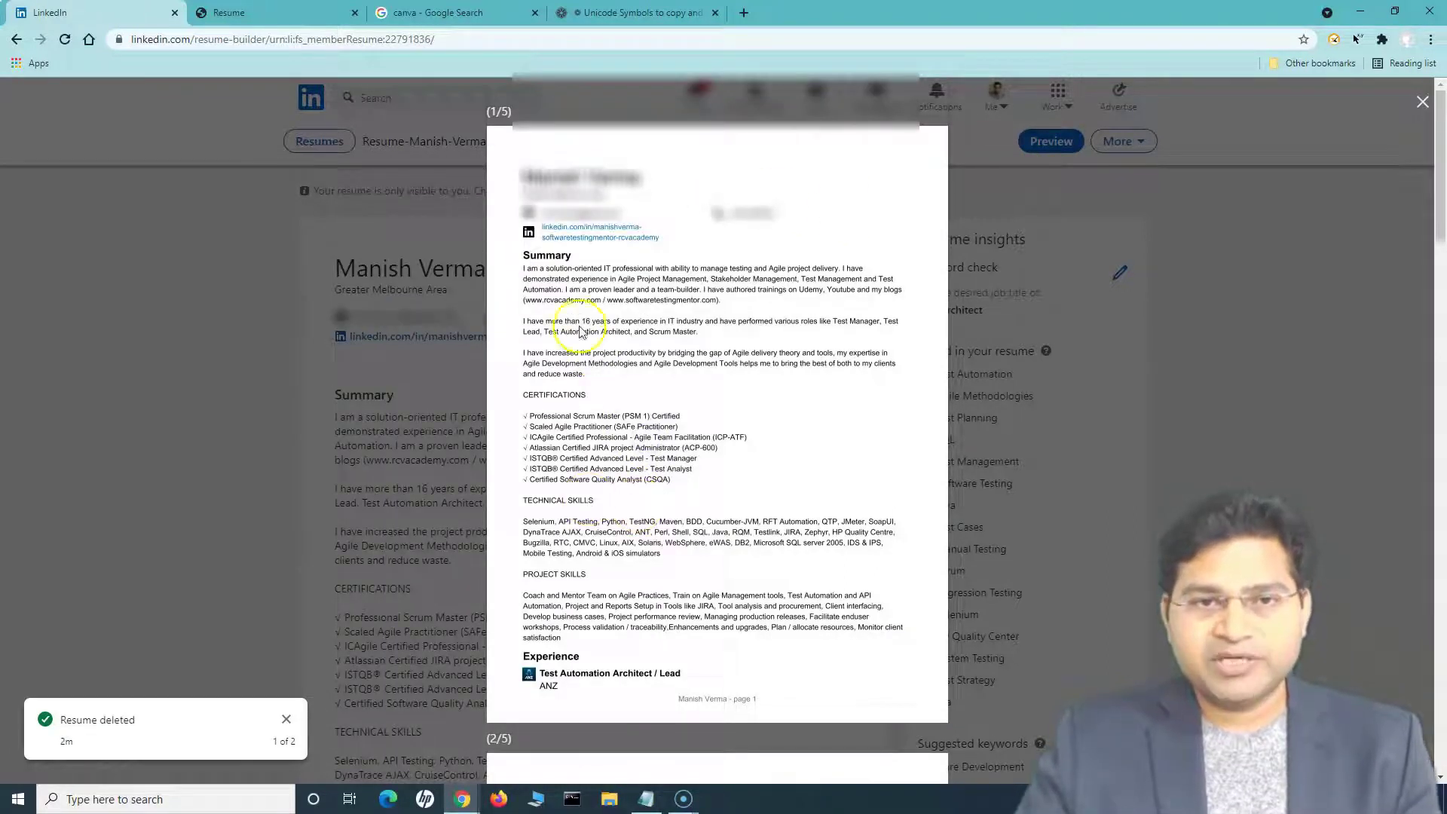
{"action": "scroll", "coordinate": [614, 500], "scroll_direction": "down", "scroll_amount": 3}
{"action": "scroll", "coordinate": [658, 491], "scroll_direction": "up", "scroll_amount": 3}
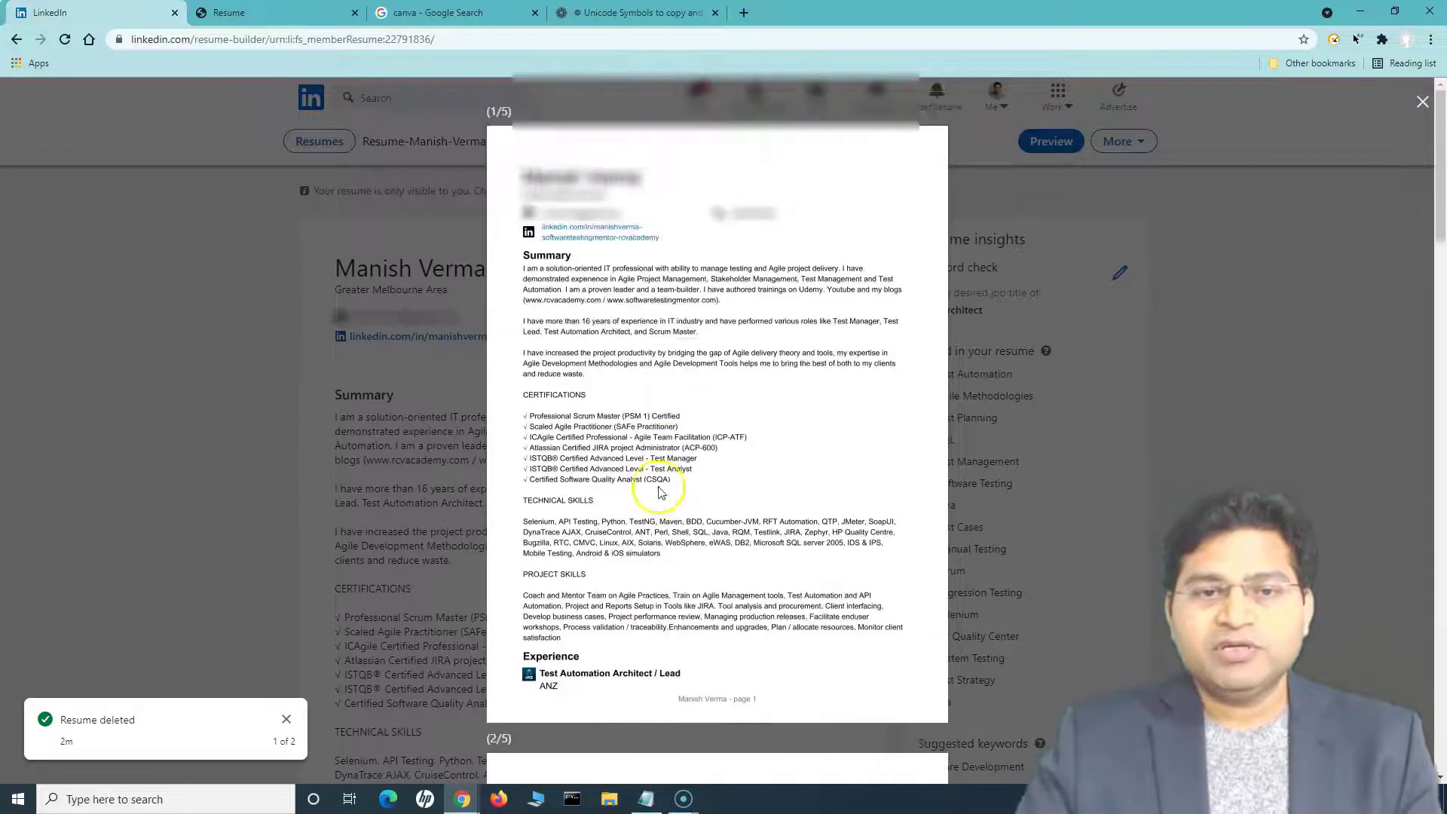
{"action": "scroll", "coordinate": [592, 475], "scroll_direction": "down", "scroll_amount": 7}
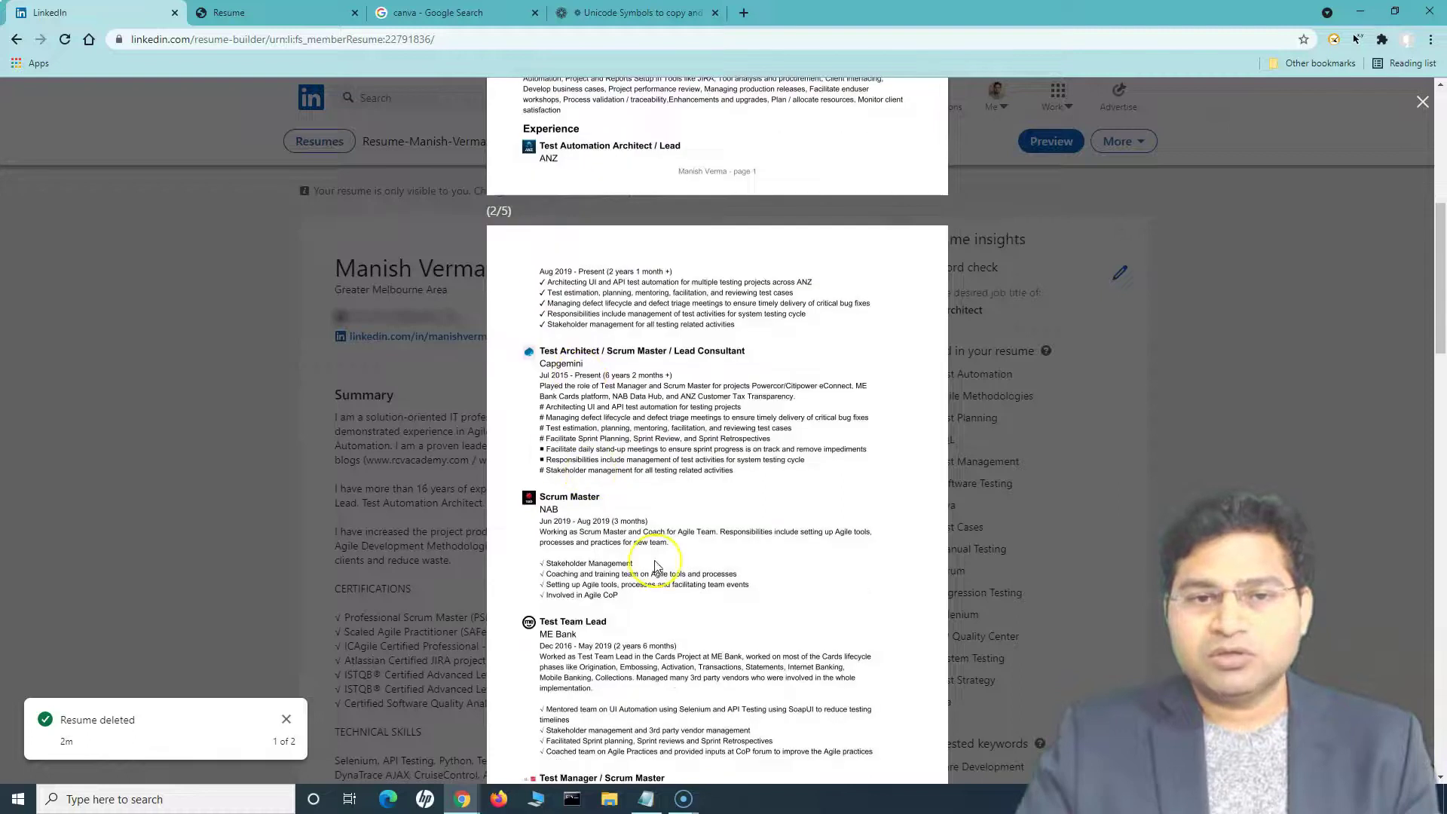
{"action": "scroll", "coordinate": [655, 559], "scroll_direction": "down", "scroll_amount": 10}
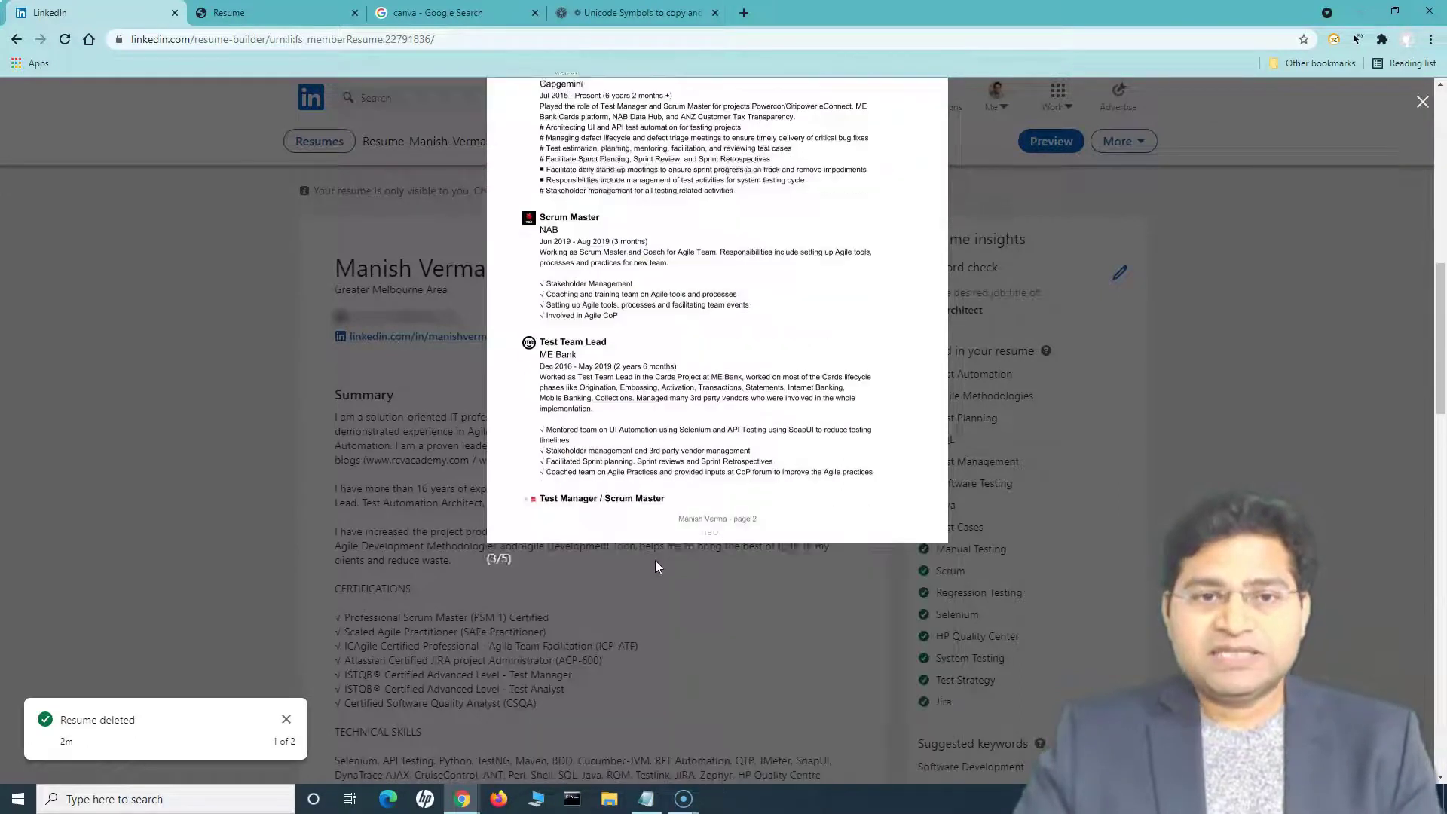
{"action": "scroll", "coordinate": [612, 487], "scroll_direction": "down", "scroll_amount": 8}
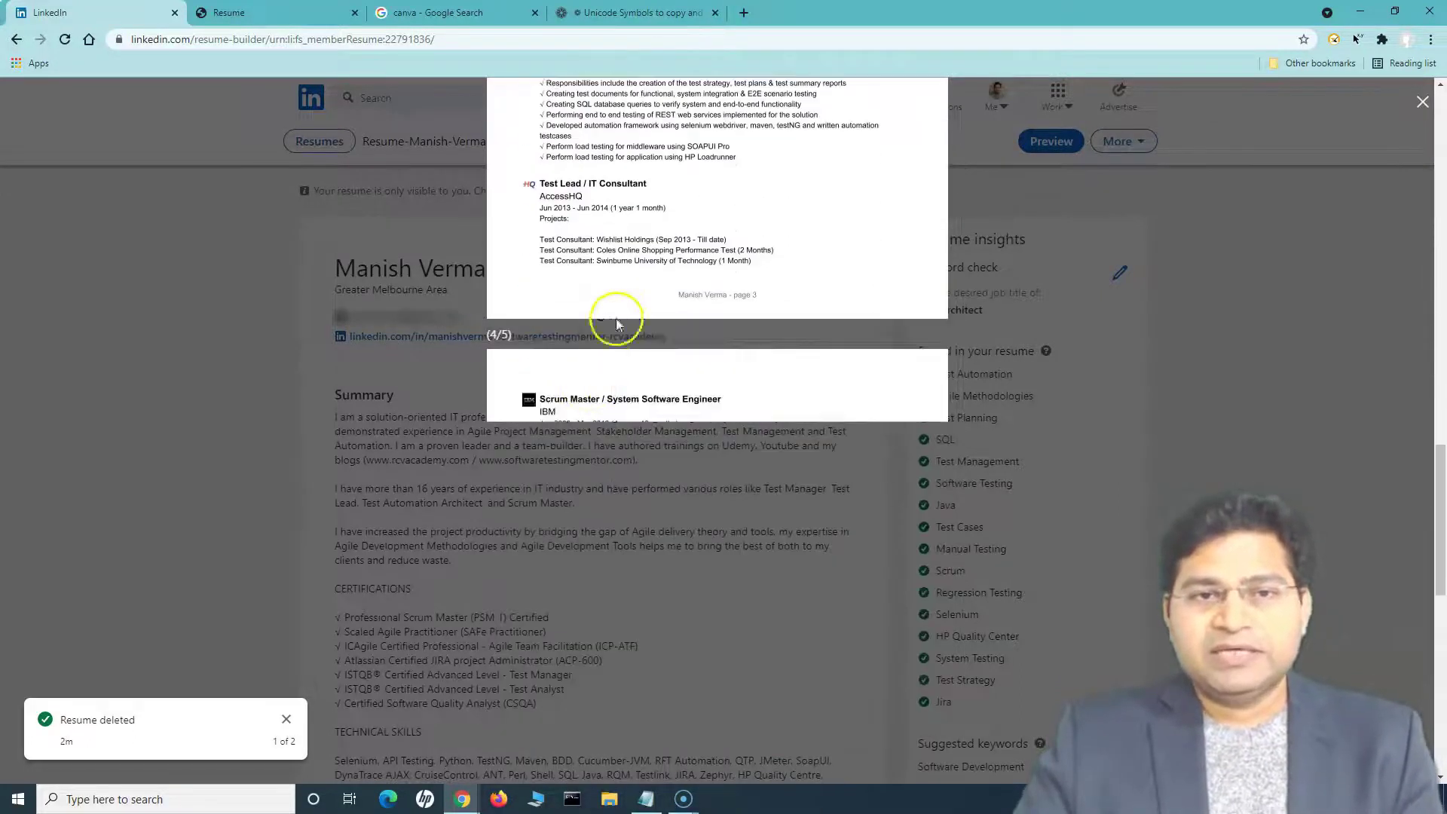
{"action": "scroll", "coordinate": [655, 576], "scroll_direction": "down", "scroll_amount": 4}
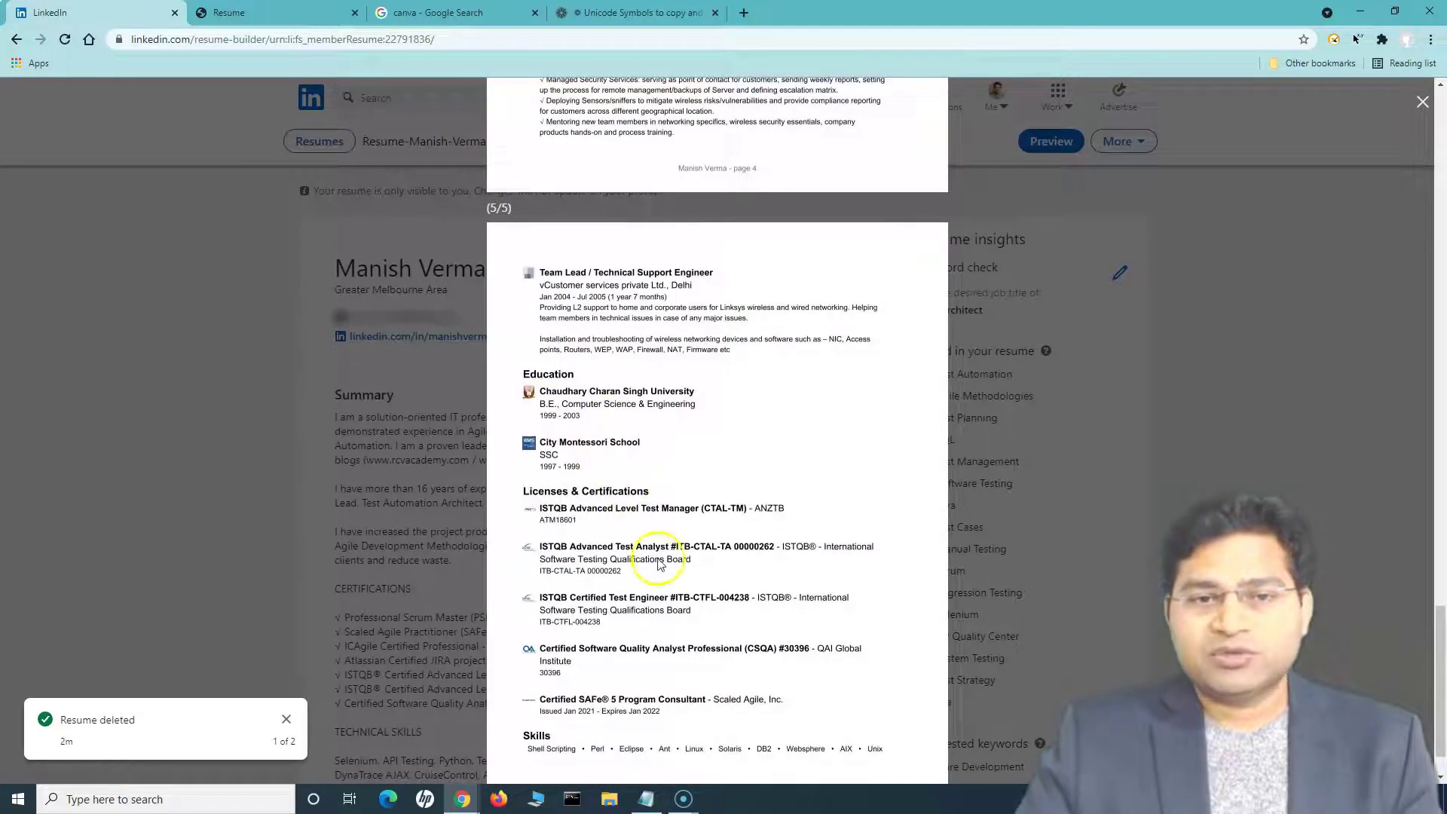
{"action": "scroll", "coordinate": [619, 475], "scroll_direction": "down", "scroll_amount": 1}
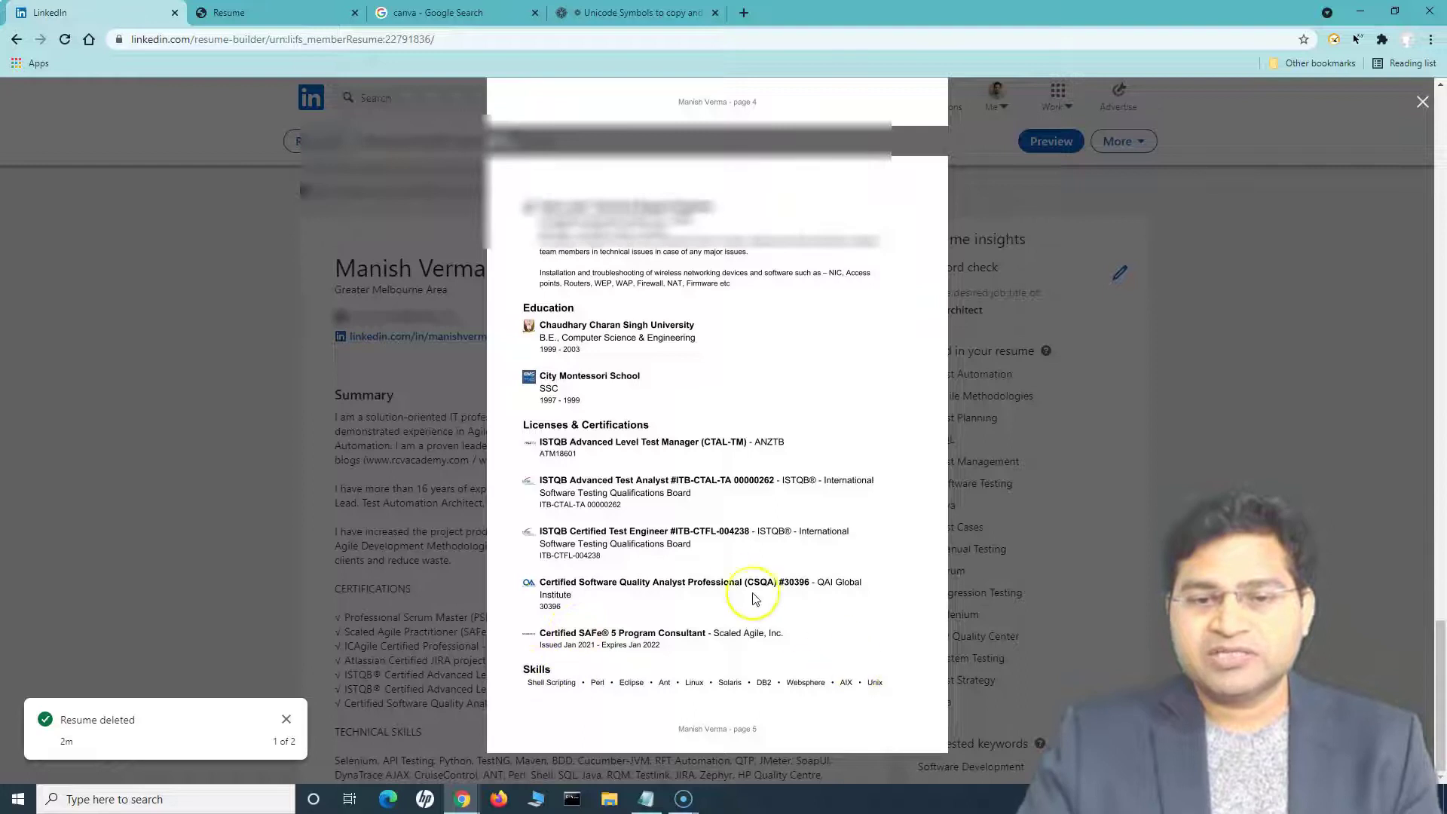
{"action": "scroll", "coordinate": [742, 590], "scroll_direction": "up", "scroll_amount": 20}
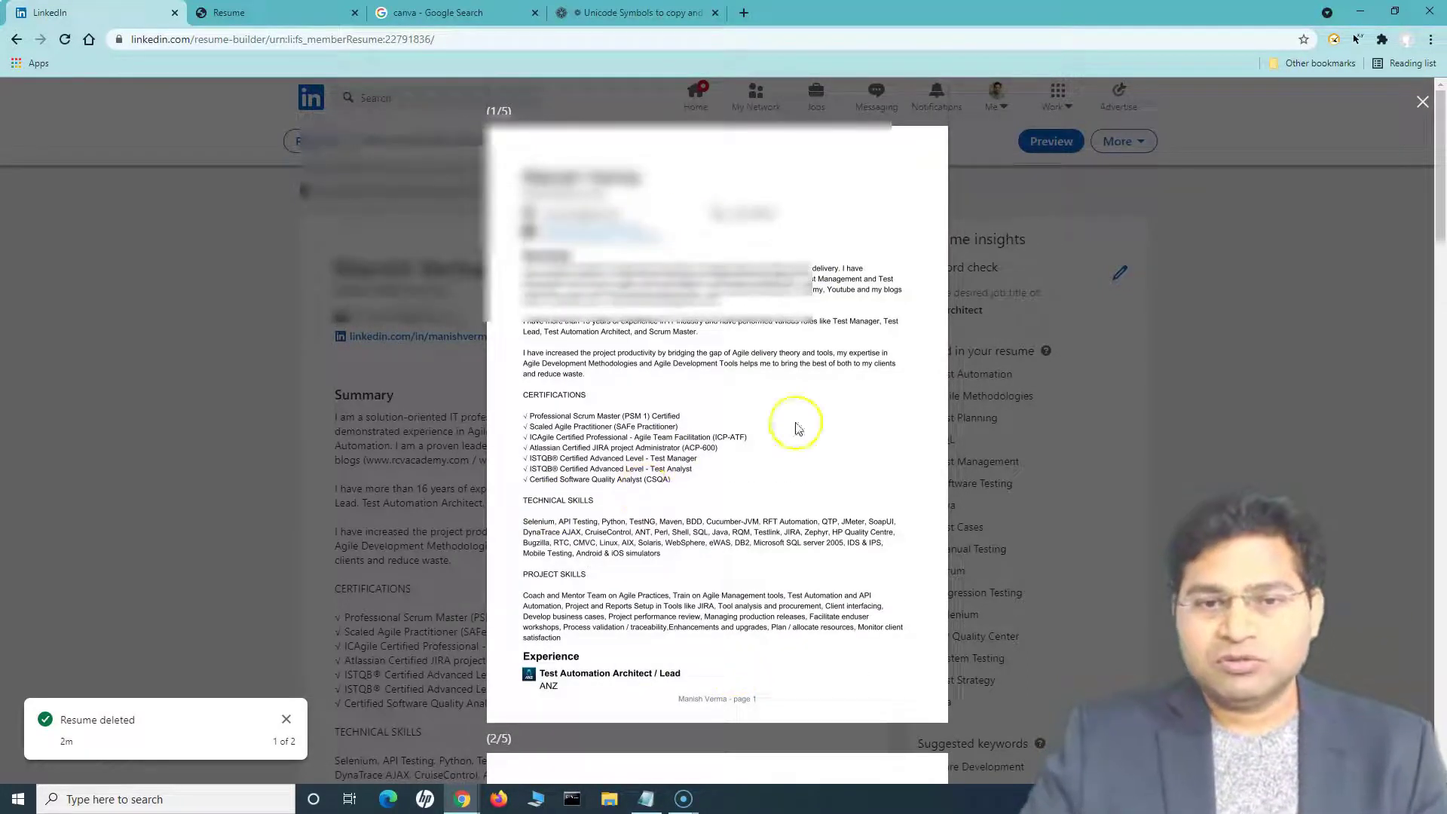
Close the preview and look over the resume summary in the builder
{"action": "left_click", "coordinate": [1422, 102]}
{"action": "scroll", "coordinate": [569, 624], "scroll_direction": "down", "scroll_amount": 4}
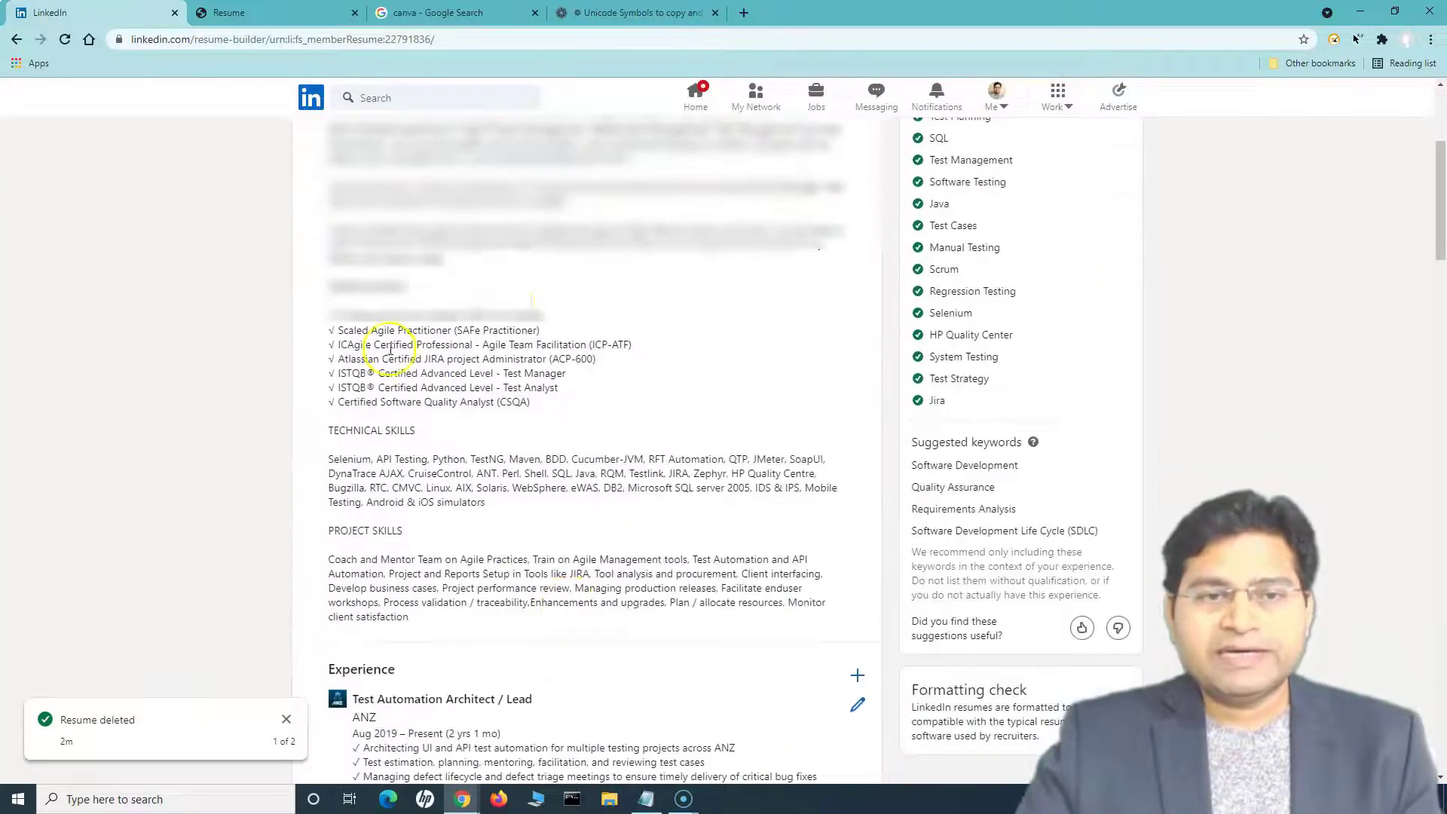
{"action": "scroll", "coordinate": [526, 430], "scroll_direction": "up", "scroll_amount": 2}
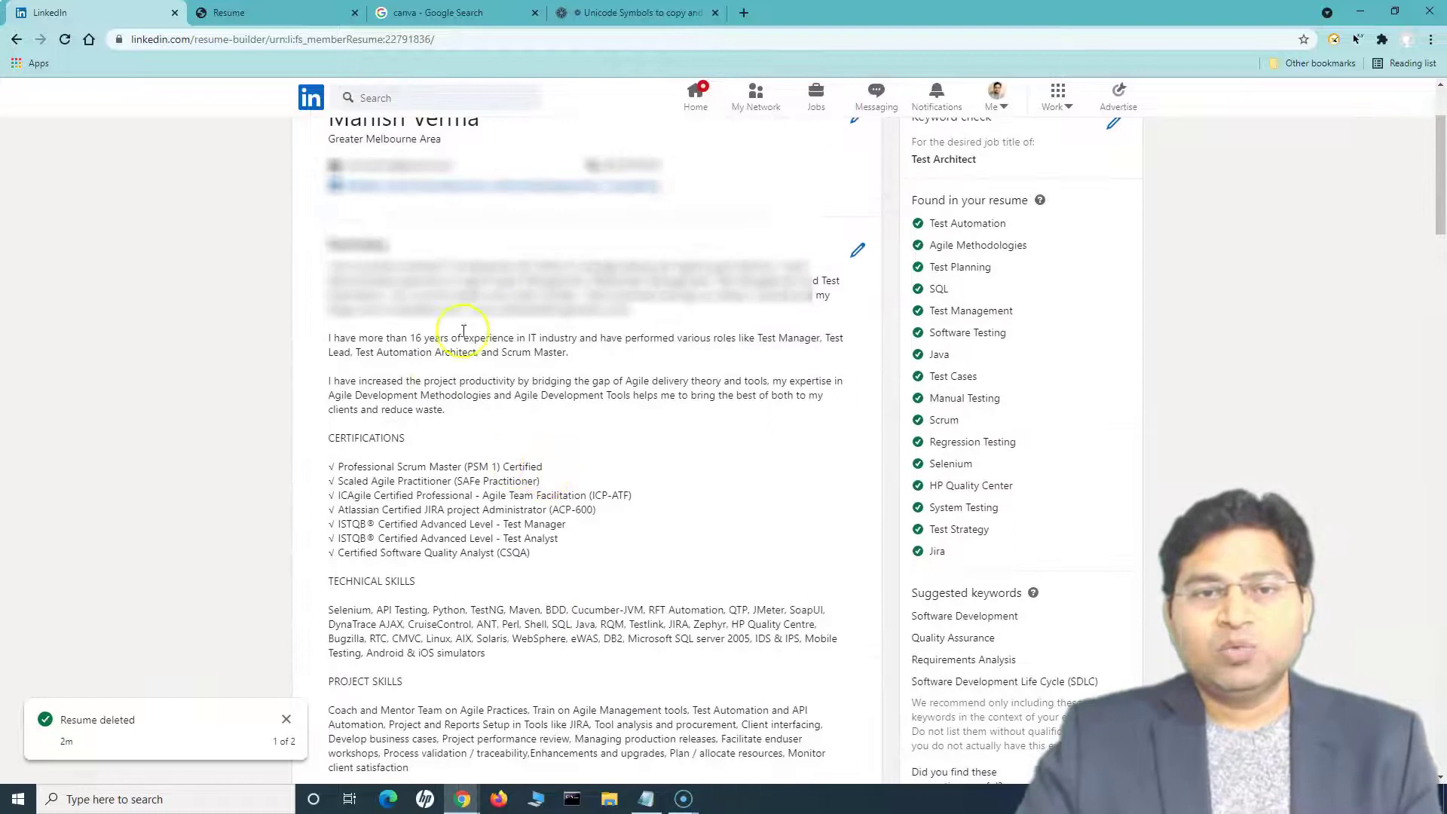
{"action": "left_click_drag", "start_coordinate": [540, 276], "coordinate": [598, 404]}
{"action": "left_click", "coordinate": [601, 407]}
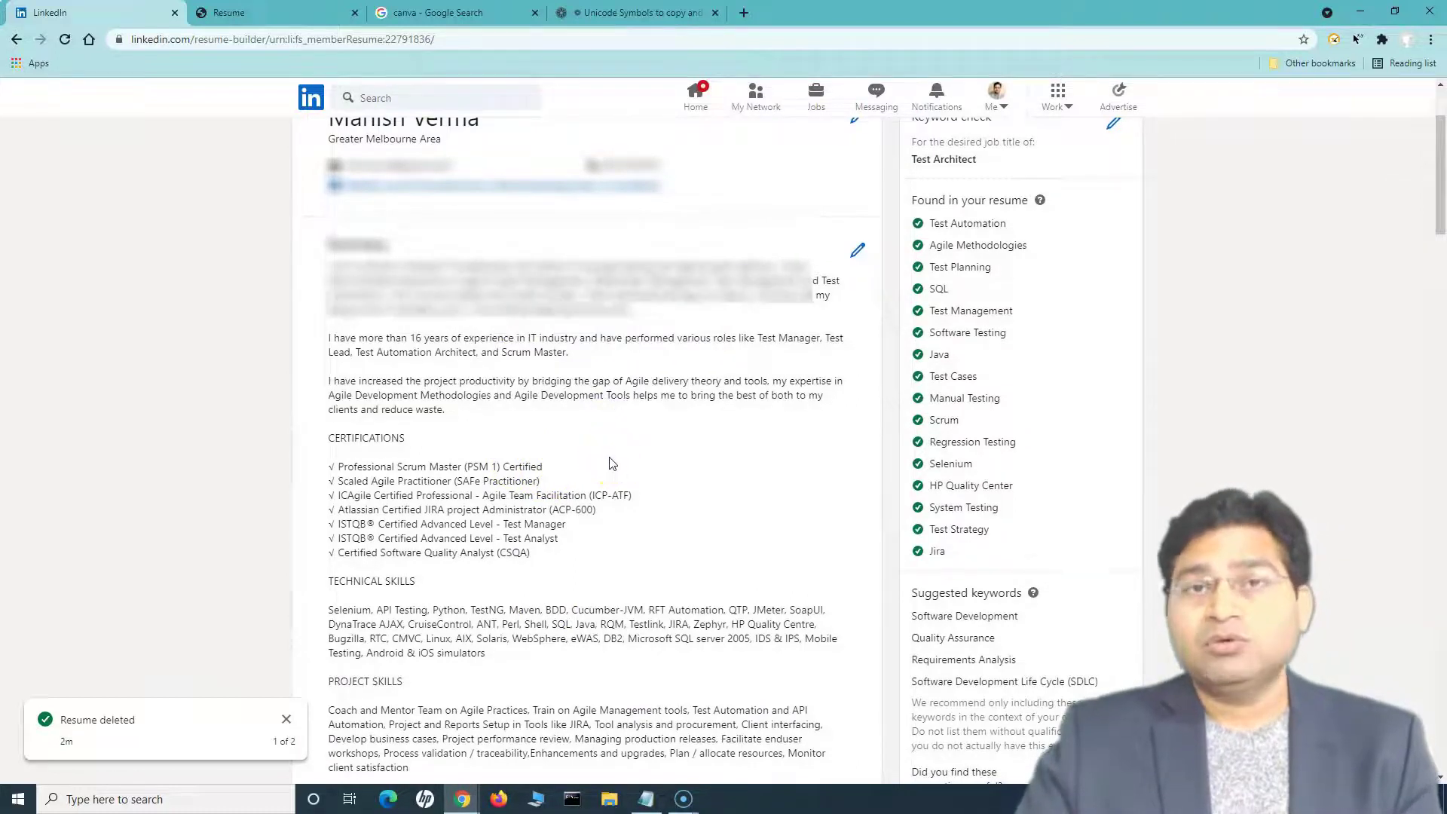
{"action": "scroll", "coordinate": [611, 462], "scroll_direction": "up", "scroll_amount": 3}
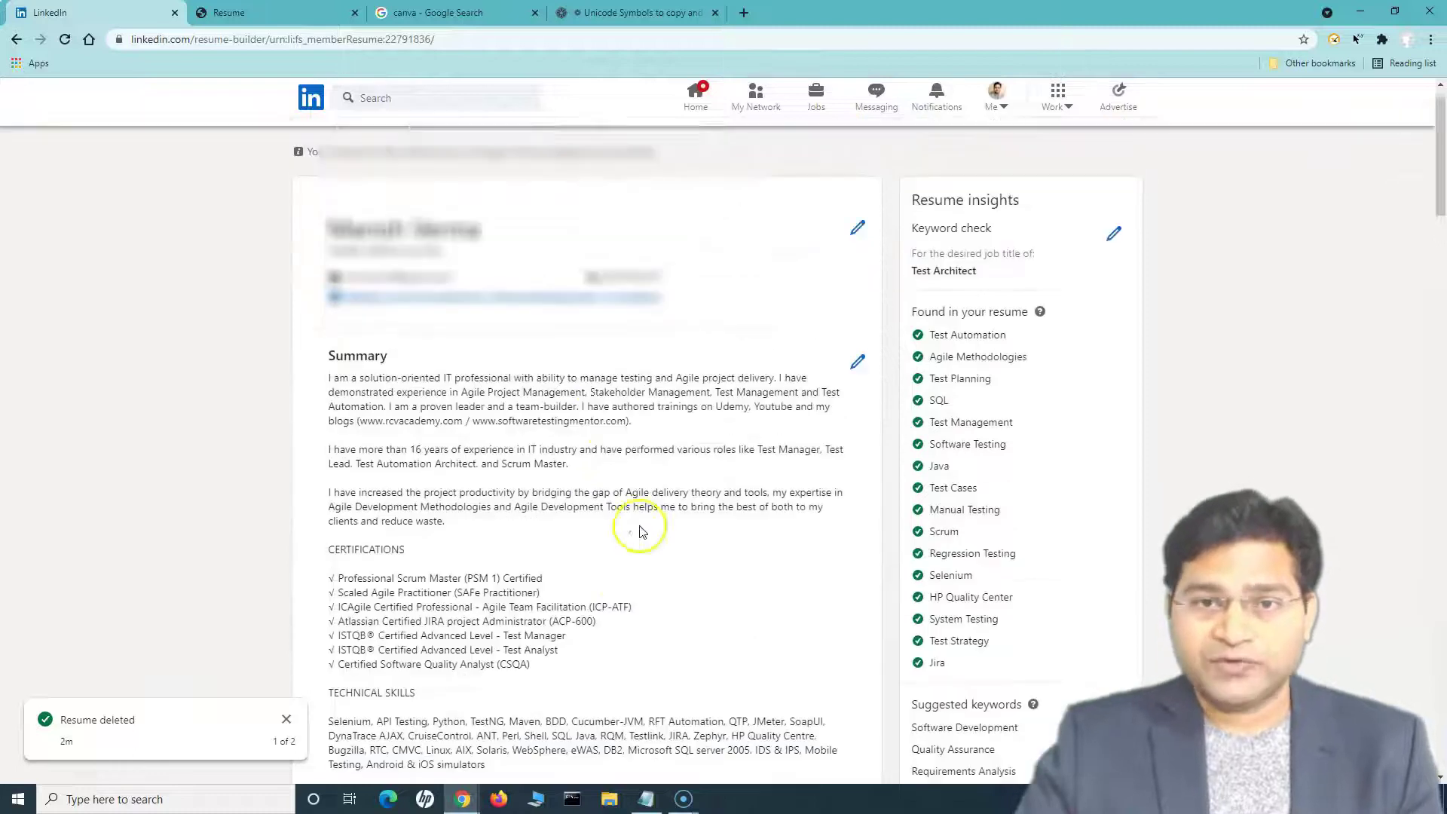
Download the resume as a PDF and save it to the Downloads folder
{"action": "left_click", "coordinate": [1137, 145]}
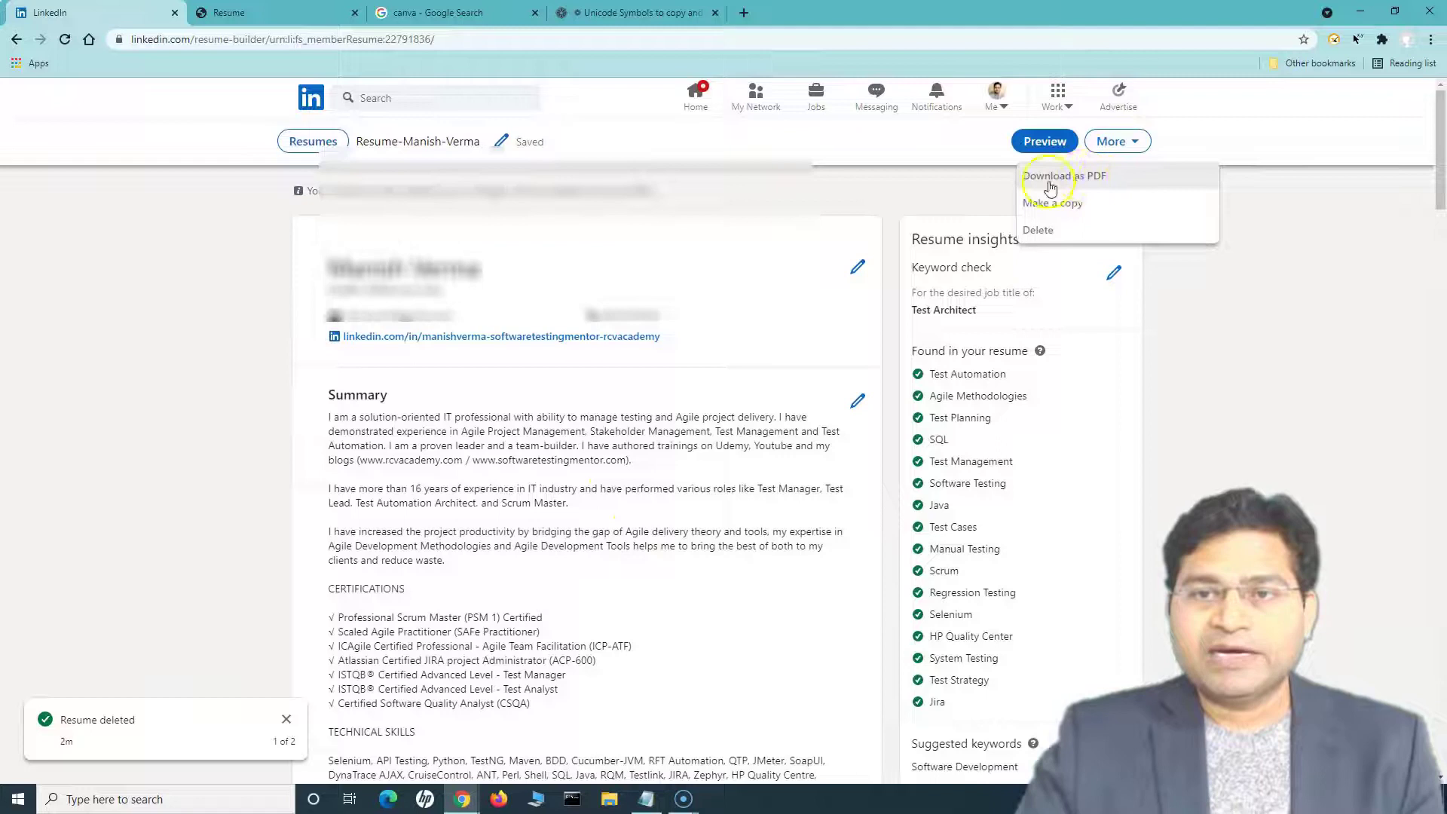
{"action": "left_click", "coordinate": [1062, 181]}
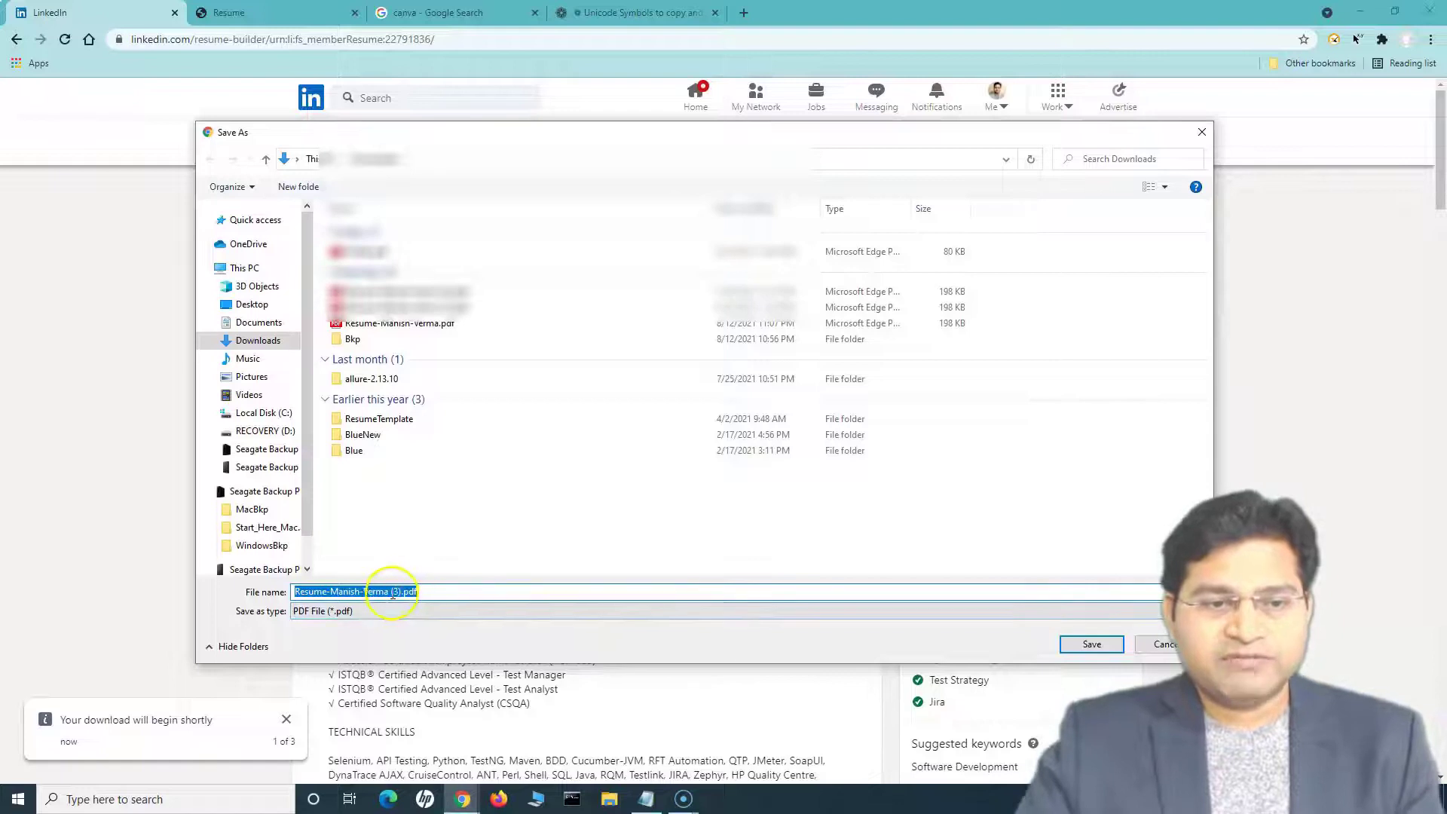
{"action": "left_click", "coordinate": [1092, 645]}
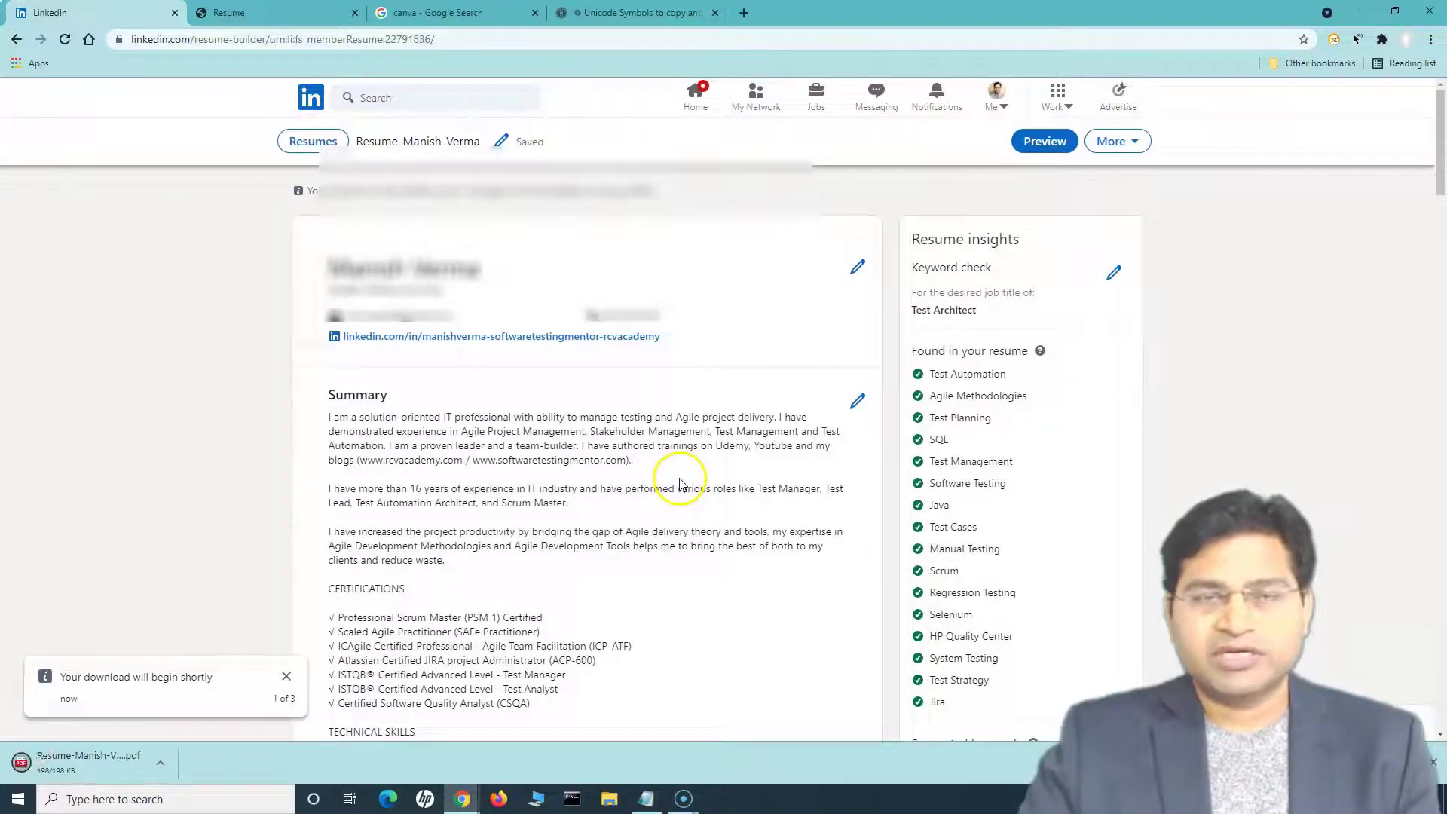
{"action": "left_click", "coordinate": [162, 764]}
Open the downloaded resume PDF and read through its Summary and first pages
{"action": "left_click", "coordinate": [196, 650]}
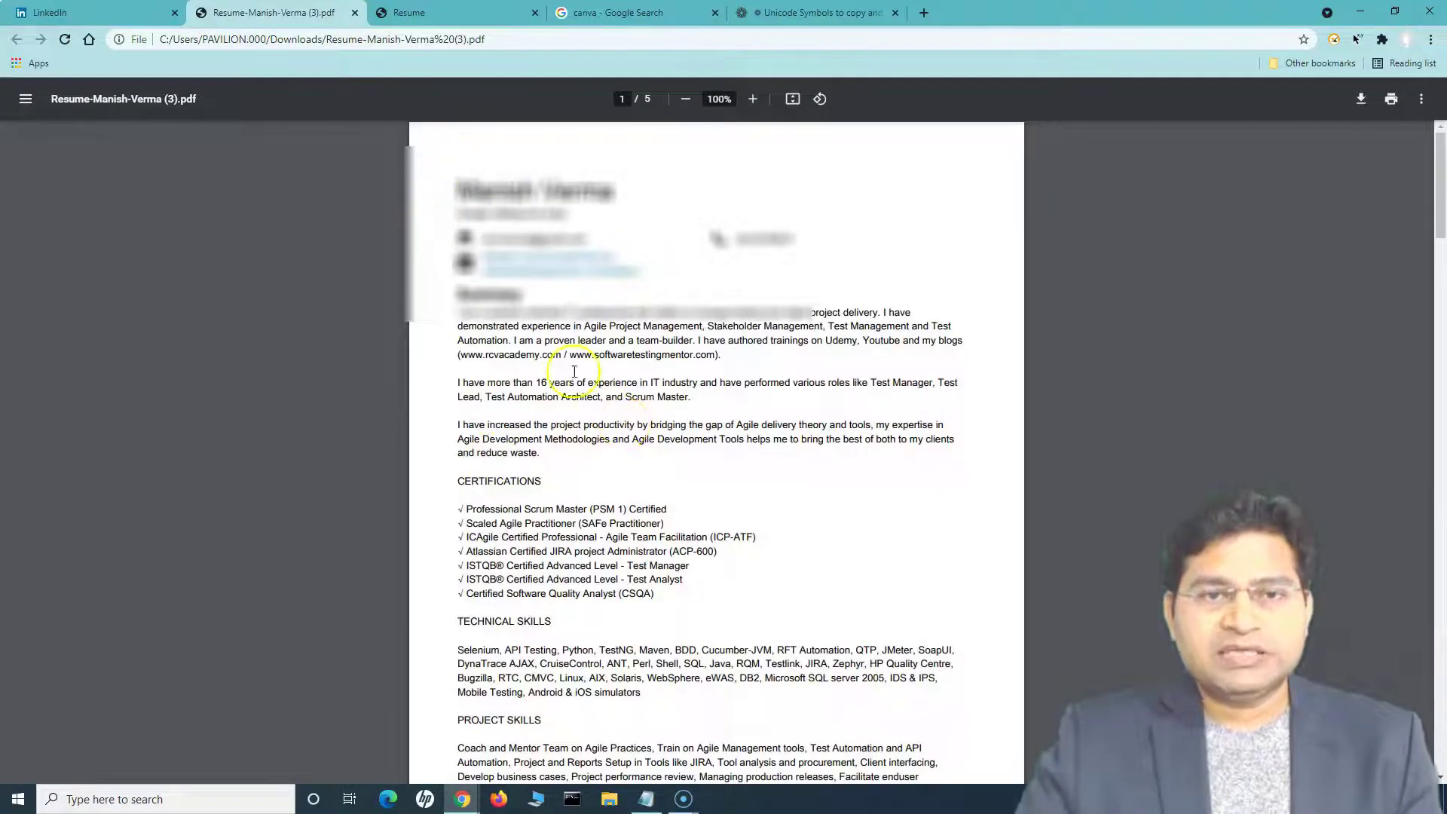
{"action": "left_click_drag", "start_coordinate": [459, 323], "coordinate": [585, 449]}
{"action": "left_click", "coordinate": [589, 451]}
{"action": "scroll", "coordinate": [666, 586], "scroll_direction": "down", "scroll_amount": 12}
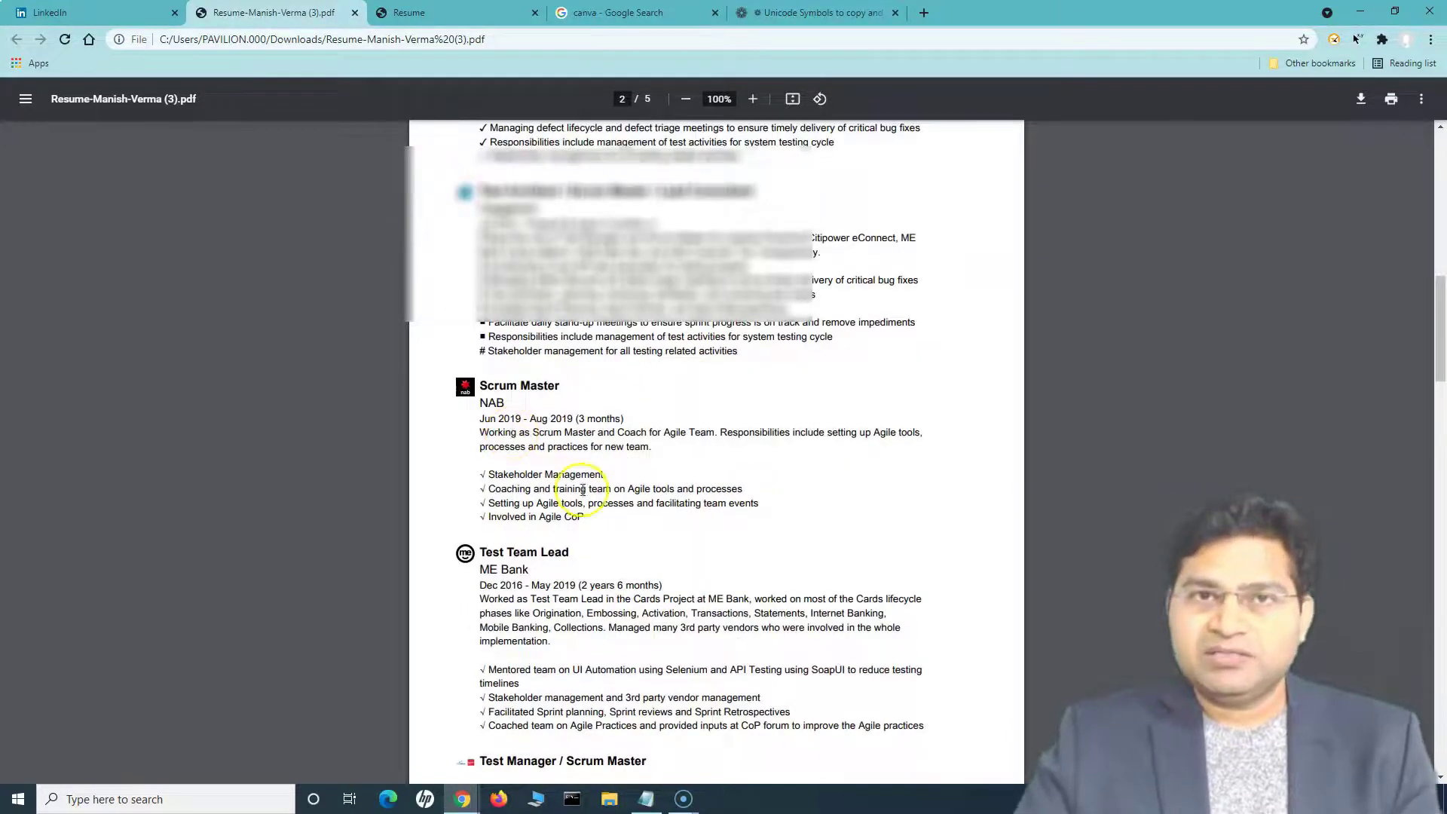
{"action": "scroll", "coordinate": [588, 490], "scroll_direction": "down", "scroll_amount": 5}
{"action": "scroll", "coordinate": [596, 537], "scroll_direction": "down", "scroll_amount": 3}
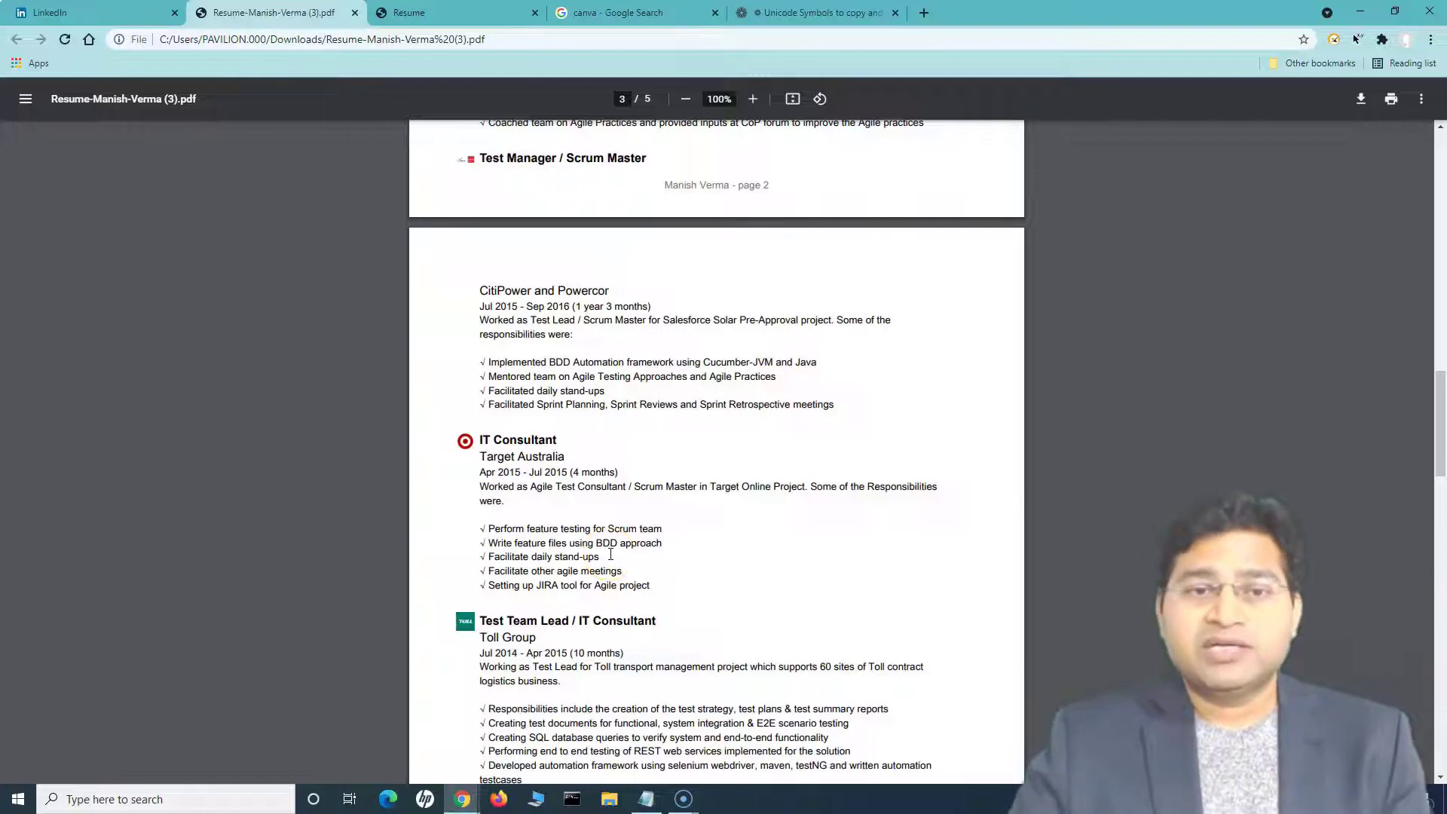
{"action": "scroll", "coordinate": [611, 555], "scroll_direction": "down", "scroll_amount": 3}
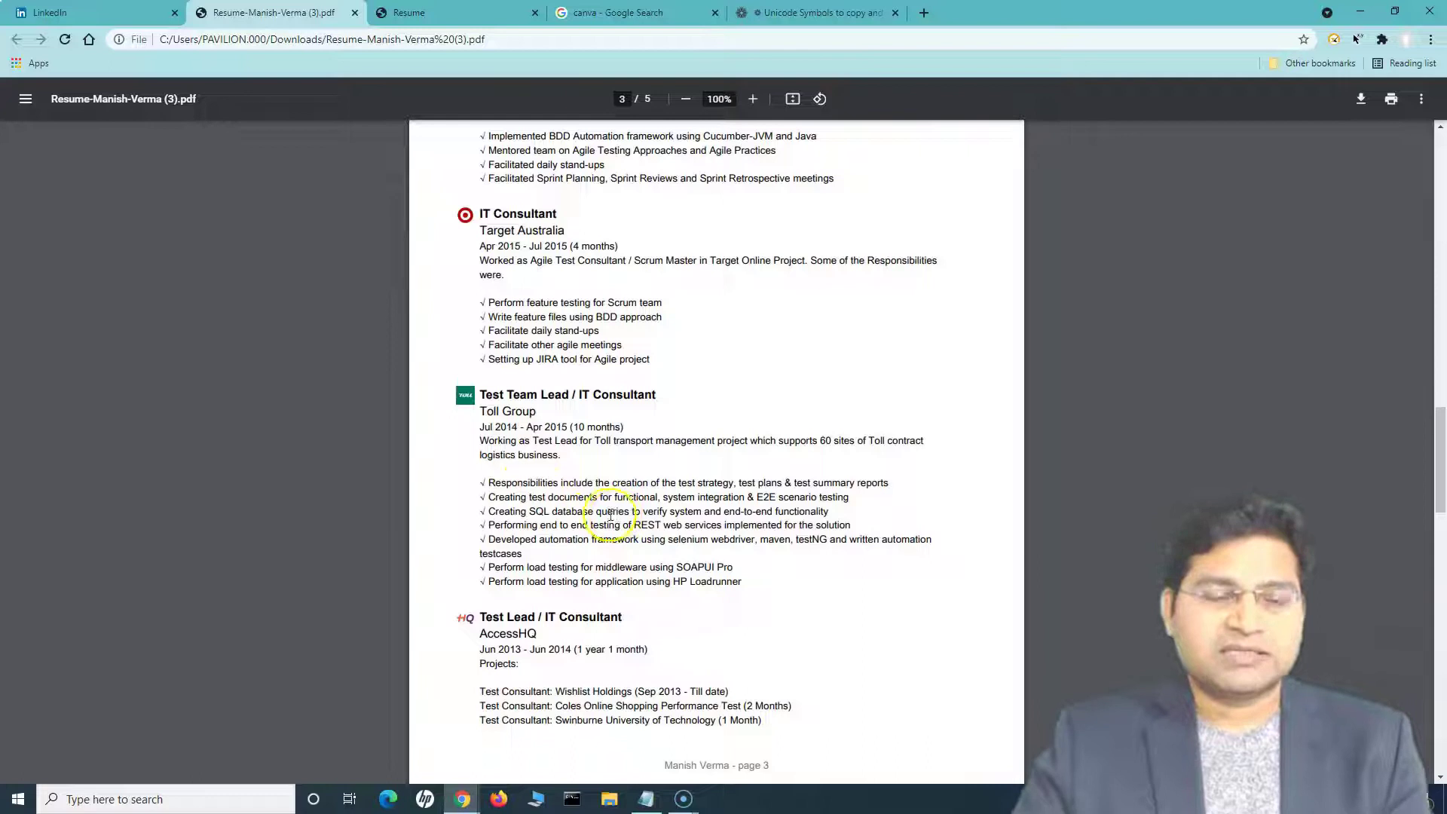
Review page 3's Target Australia bullets, then switch to the Unicode symbols site
{"action": "left_click_drag", "start_coordinate": [485, 301], "coordinate": [603, 363]}
{"action": "left_click", "coordinate": [625, 365]}
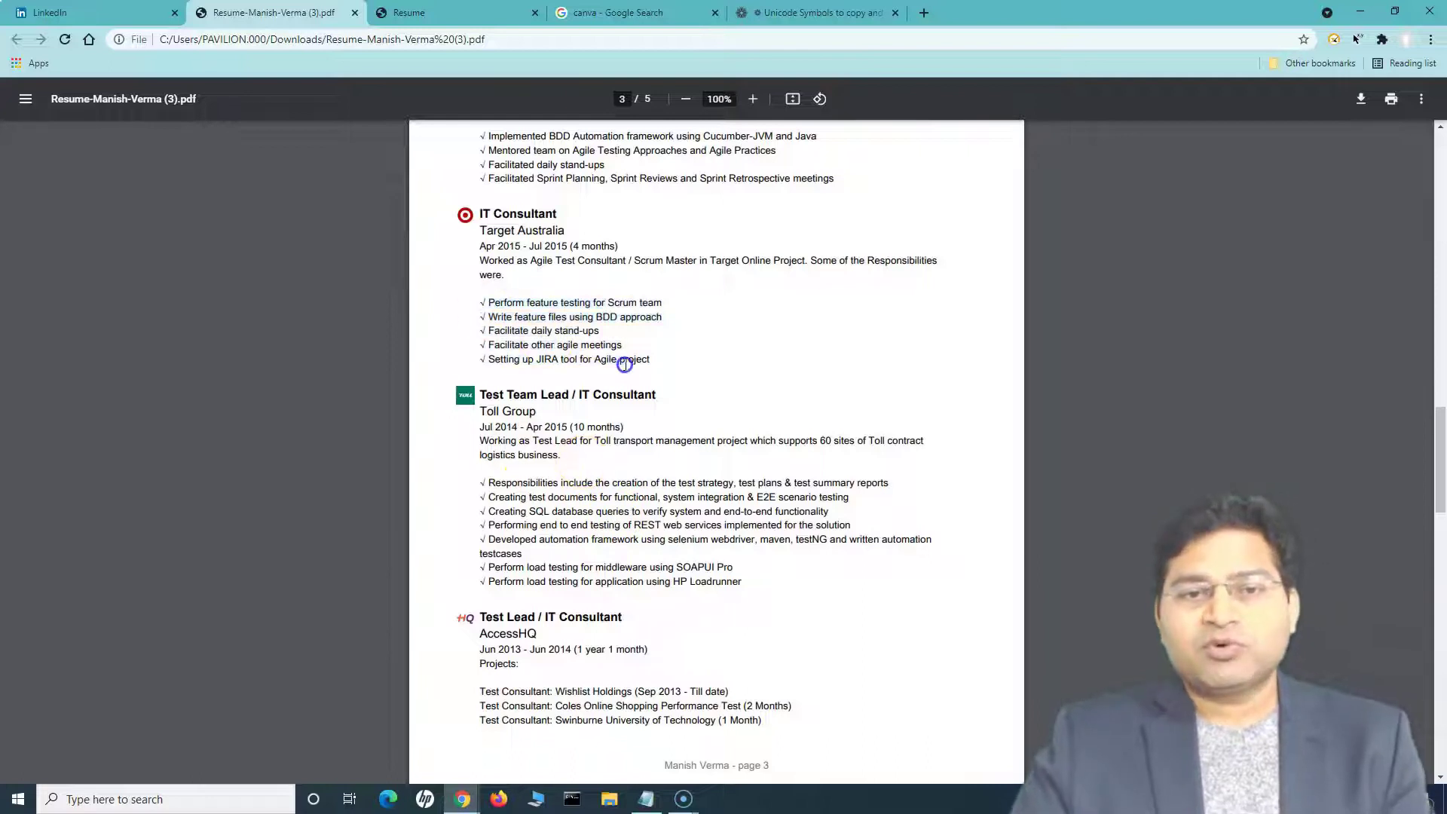
{"action": "scroll", "coordinate": [573, 407], "scroll_direction": "down", "scroll_amount": 1}
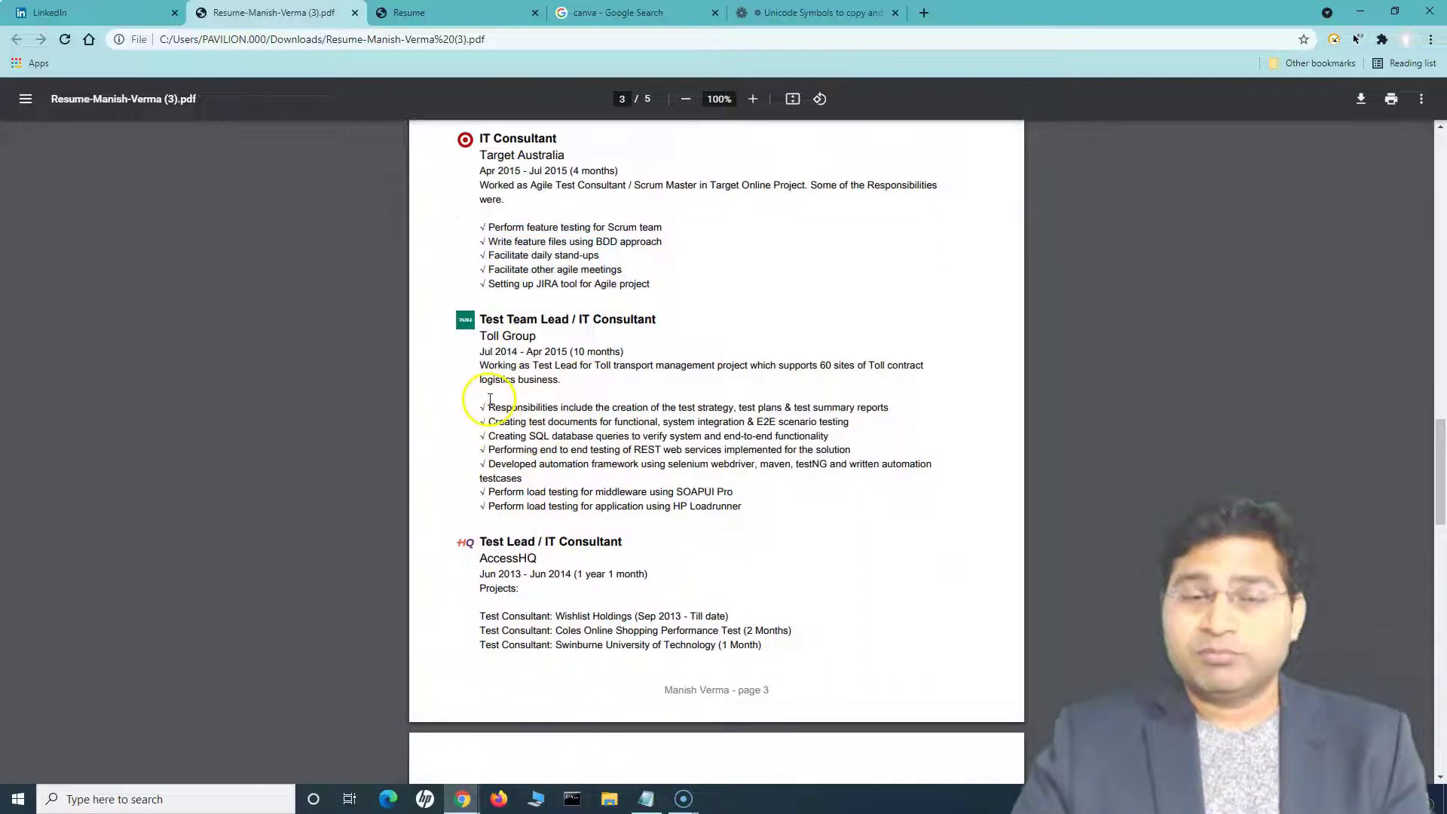
{"action": "scroll", "coordinate": [541, 566], "scroll_direction": "down", "scroll_amount": 2}
{"action": "scroll", "coordinate": [540, 566], "scroll_direction": "down", "scroll_amount": 3}
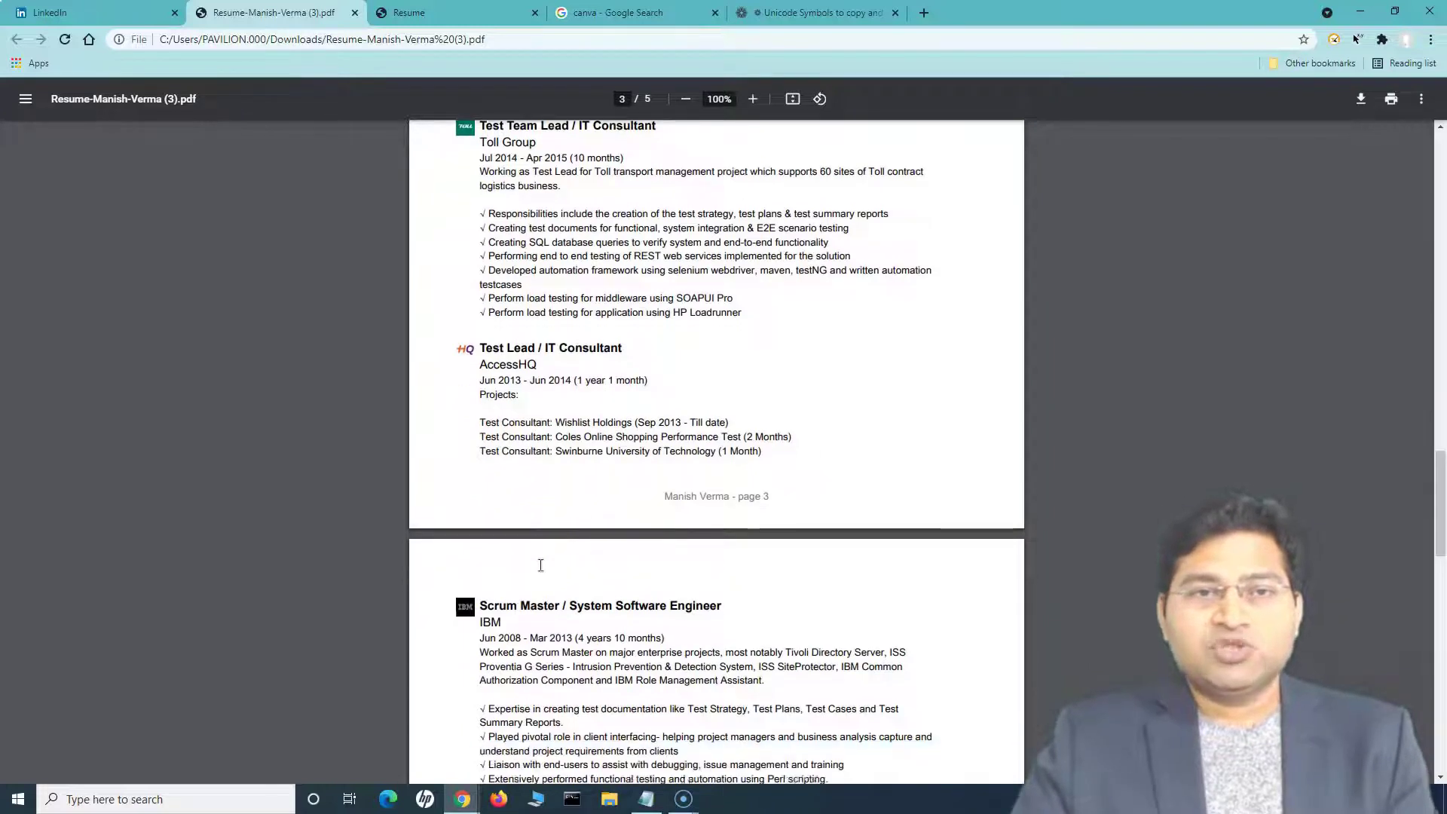
{"action": "left_click", "coordinate": [803, 14]}
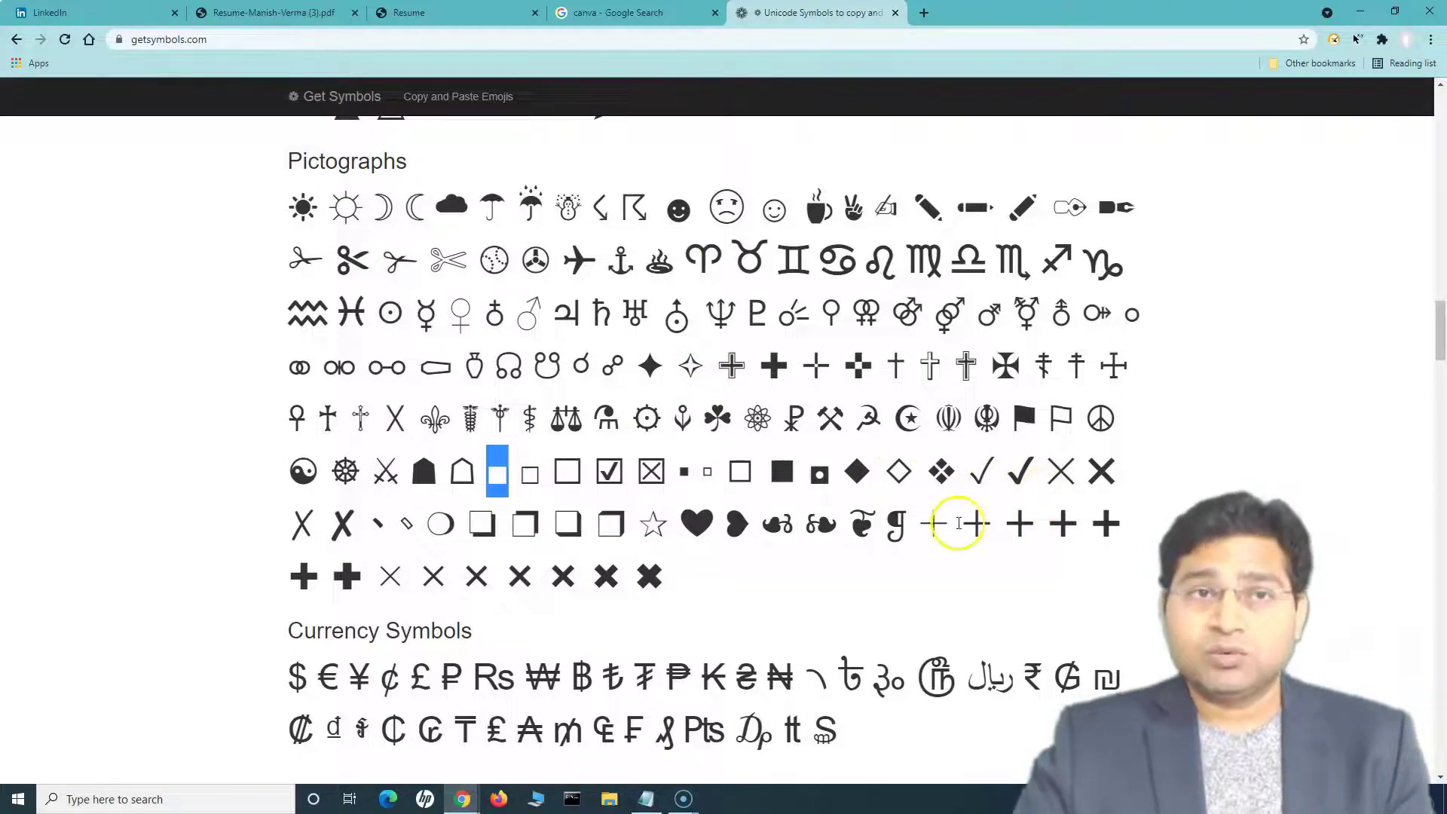
Return to the resume PDF and scroll through the job history down to page 5's Skills
{"action": "left_click", "coordinate": [252, 13]}
{"action": "scroll", "coordinate": [542, 448], "scroll_direction": "down", "scroll_amount": 4}
{"action": "scroll", "coordinate": [541, 448], "scroll_direction": "down", "scroll_amount": 3}
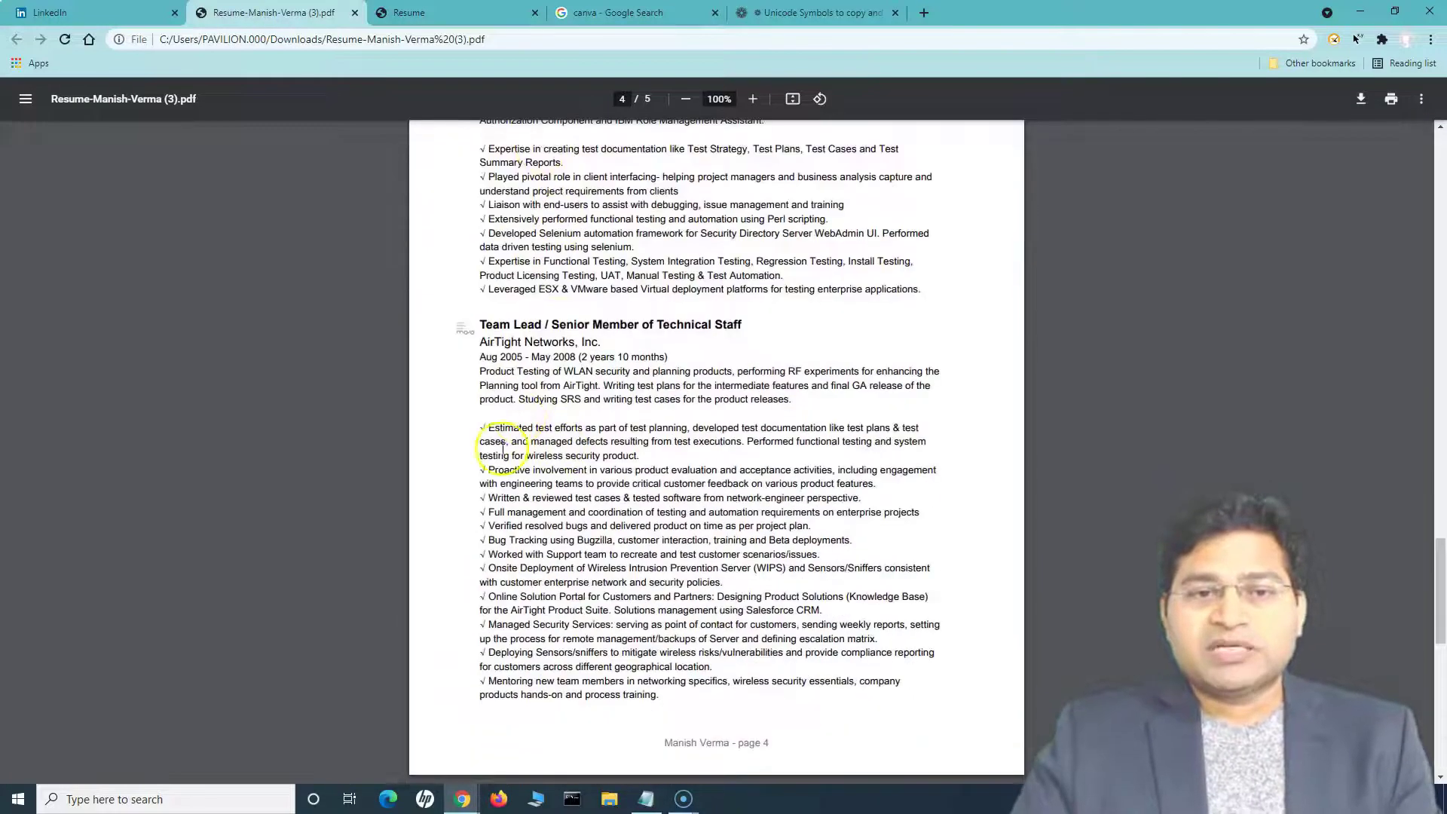
{"action": "scroll", "coordinate": [553, 521], "scroll_direction": "down", "scroll_amount": 5}
{"action": "scroll", "coordinate": [553, 521], "scroll_direction": "up", "scroll_amount": 1}
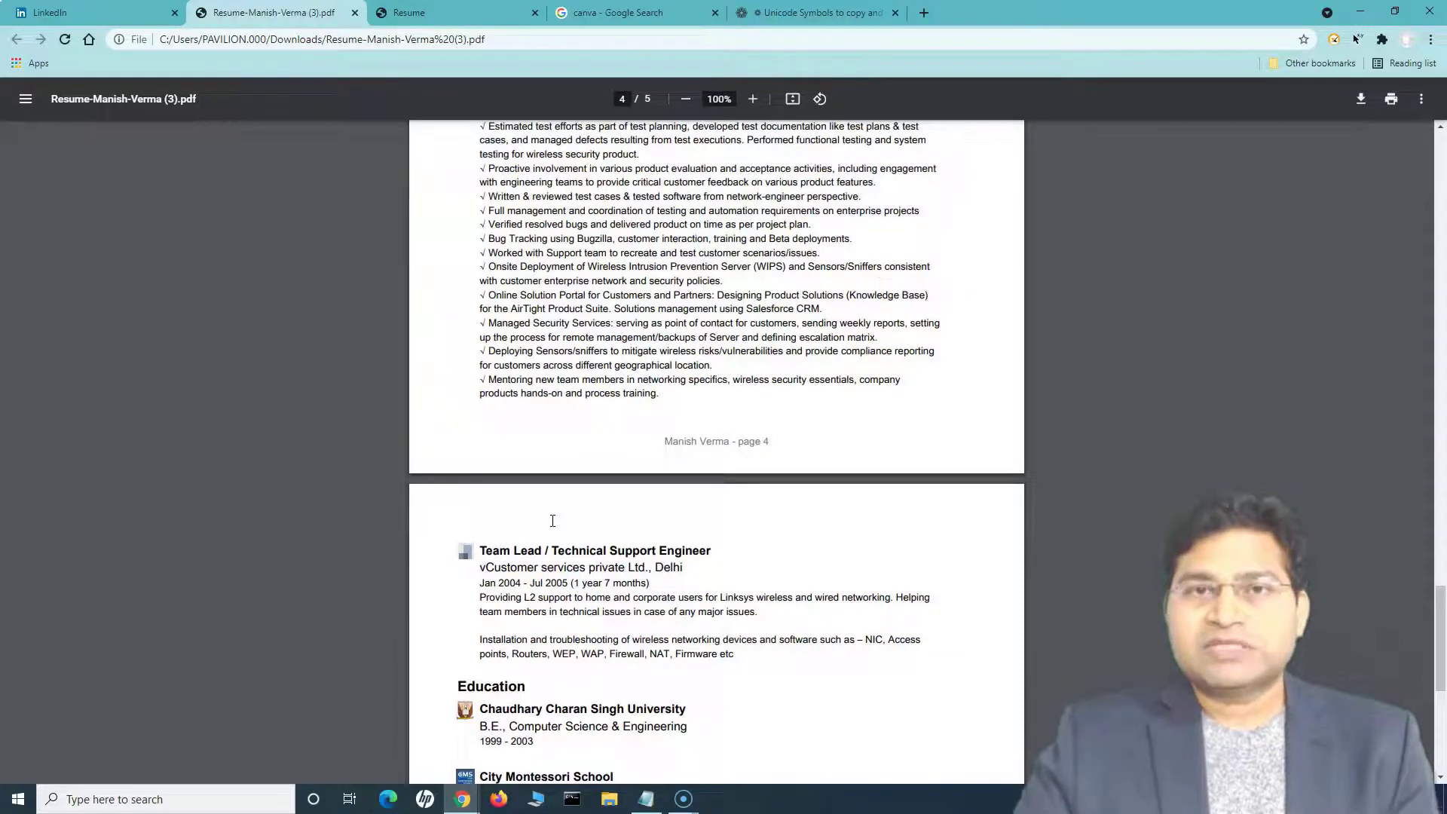
{"action": "scroll", "coordinate": [552, 521], "scroll_direction": "down", "scroll_amount": 3}
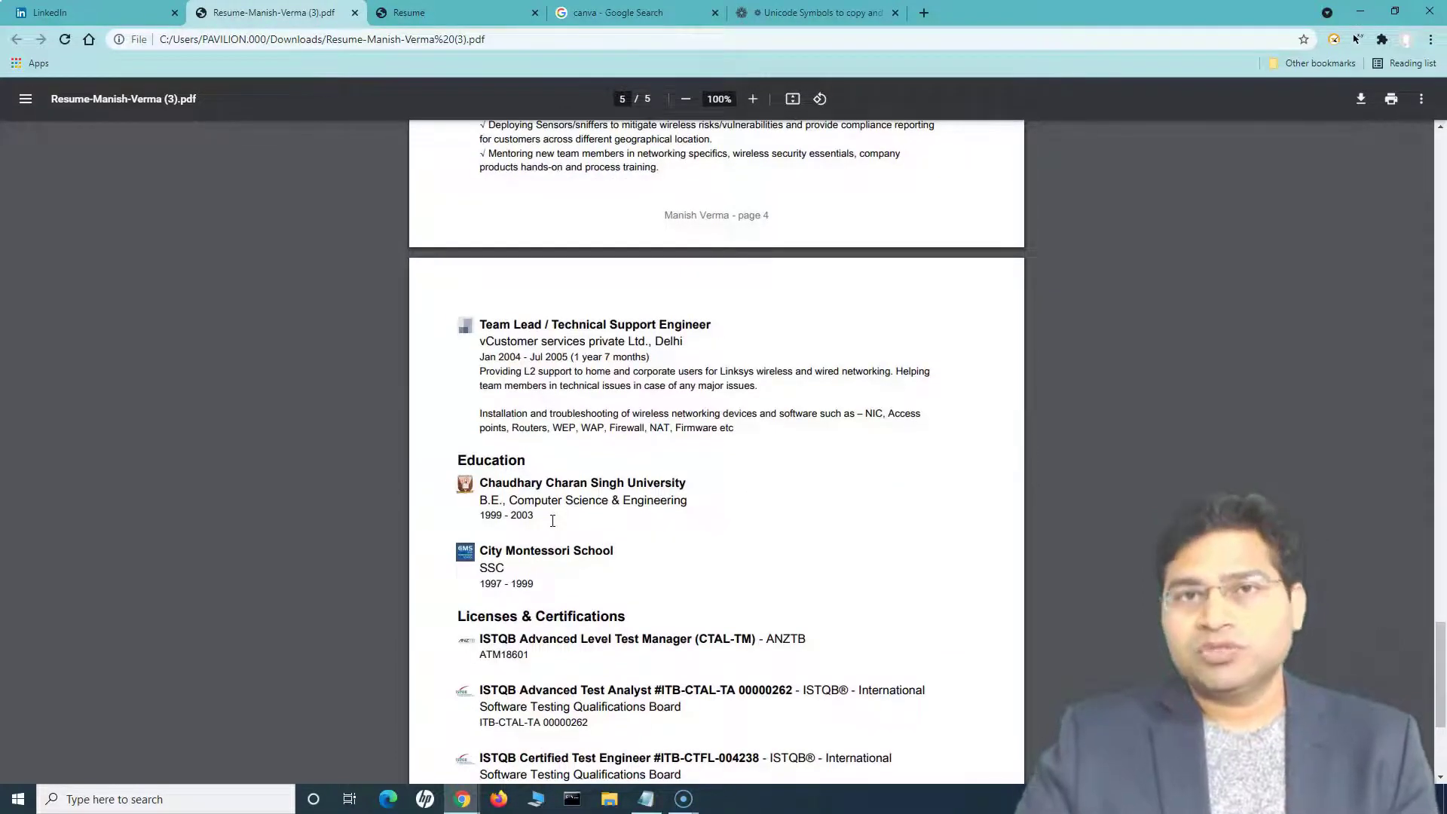
{"action": "left_click_drag", "start_coordinate": [570, 357], "coordinate": [713, 434]}
{"action": "left_click", "coordinate": [717, 435]}
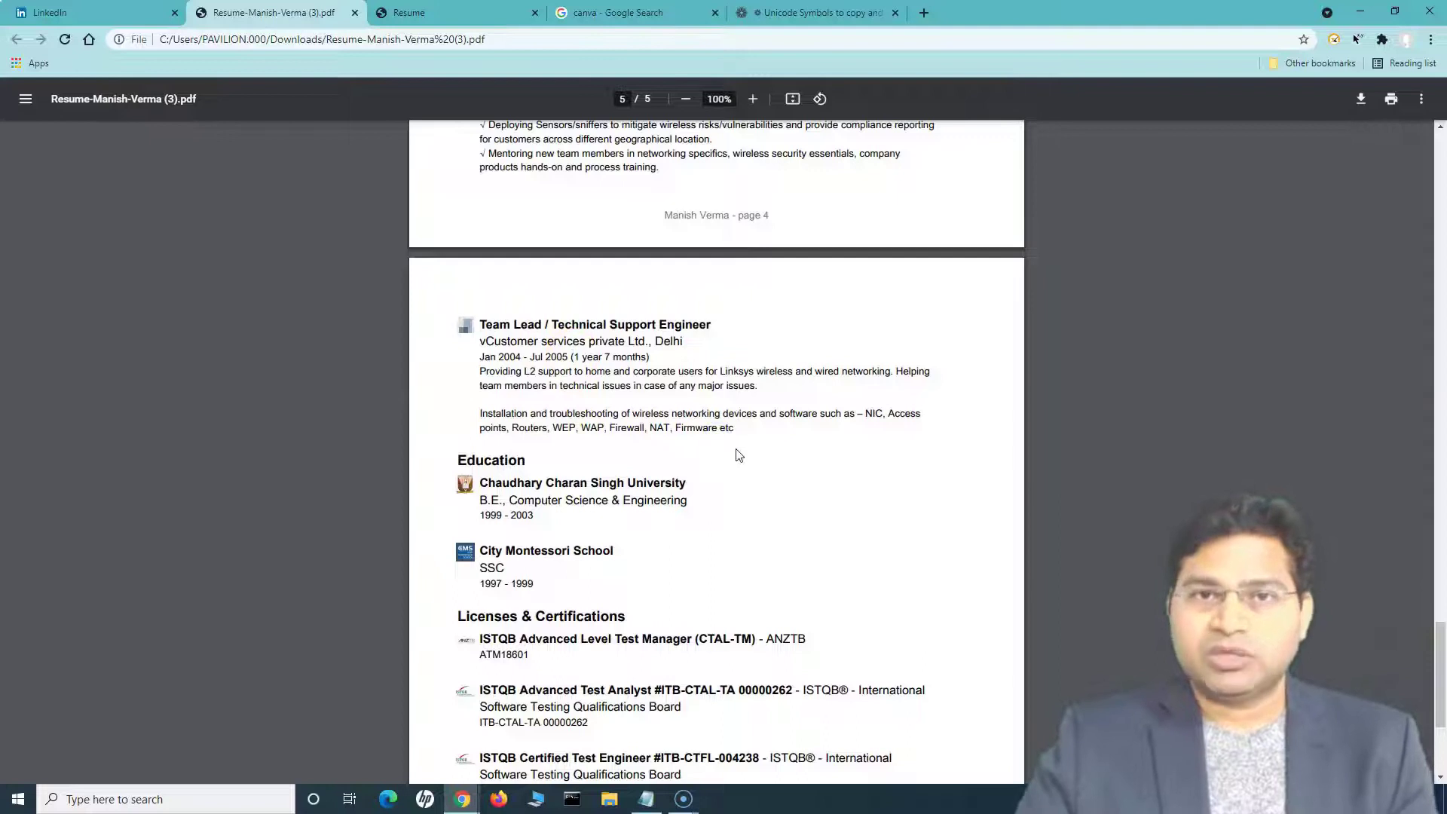
{"action": "scroll", "coordinate": [642, 563], "scroll_direction": "down", "scroll_amount": 4}
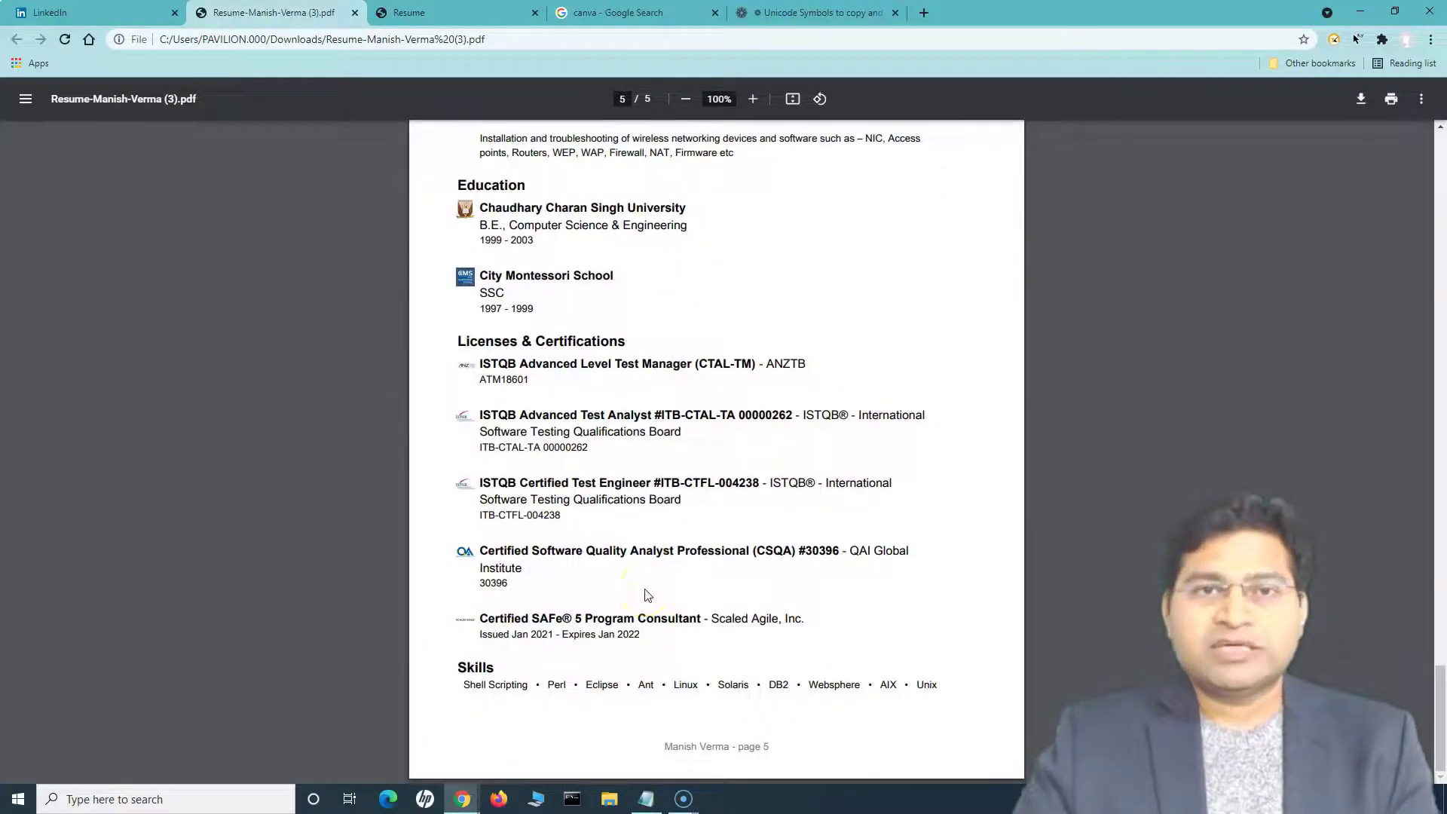
Scroll the resume PDF back up to the top of page 1
{"action": "scroll", "coordinate": [646, 595], "scroll_direction": "up", "scroll_amount": 4}
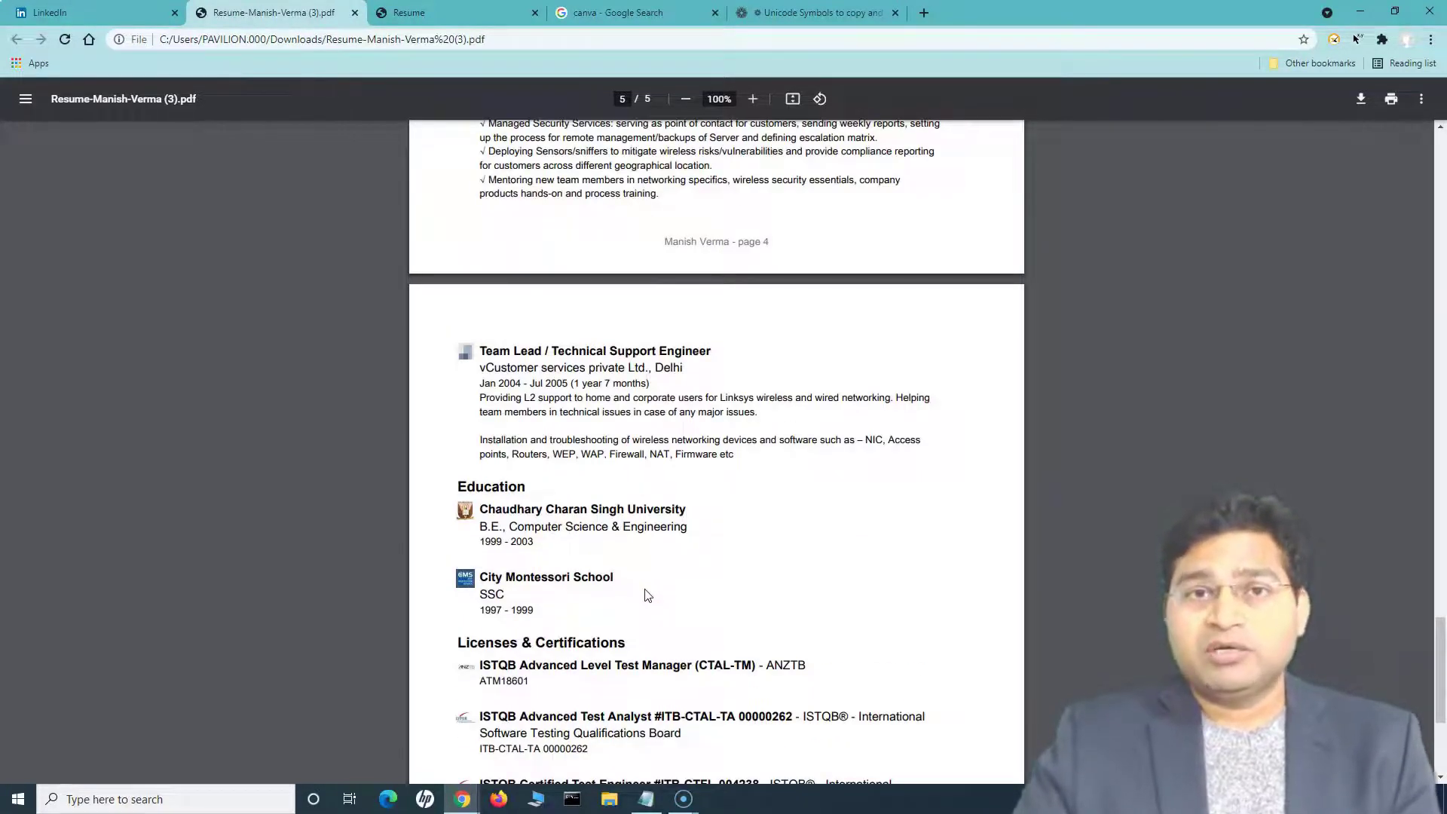
{"action": "scroll", "coordinate": [646, 595], "scroll_direction": "up", "scroll_amount": 3}
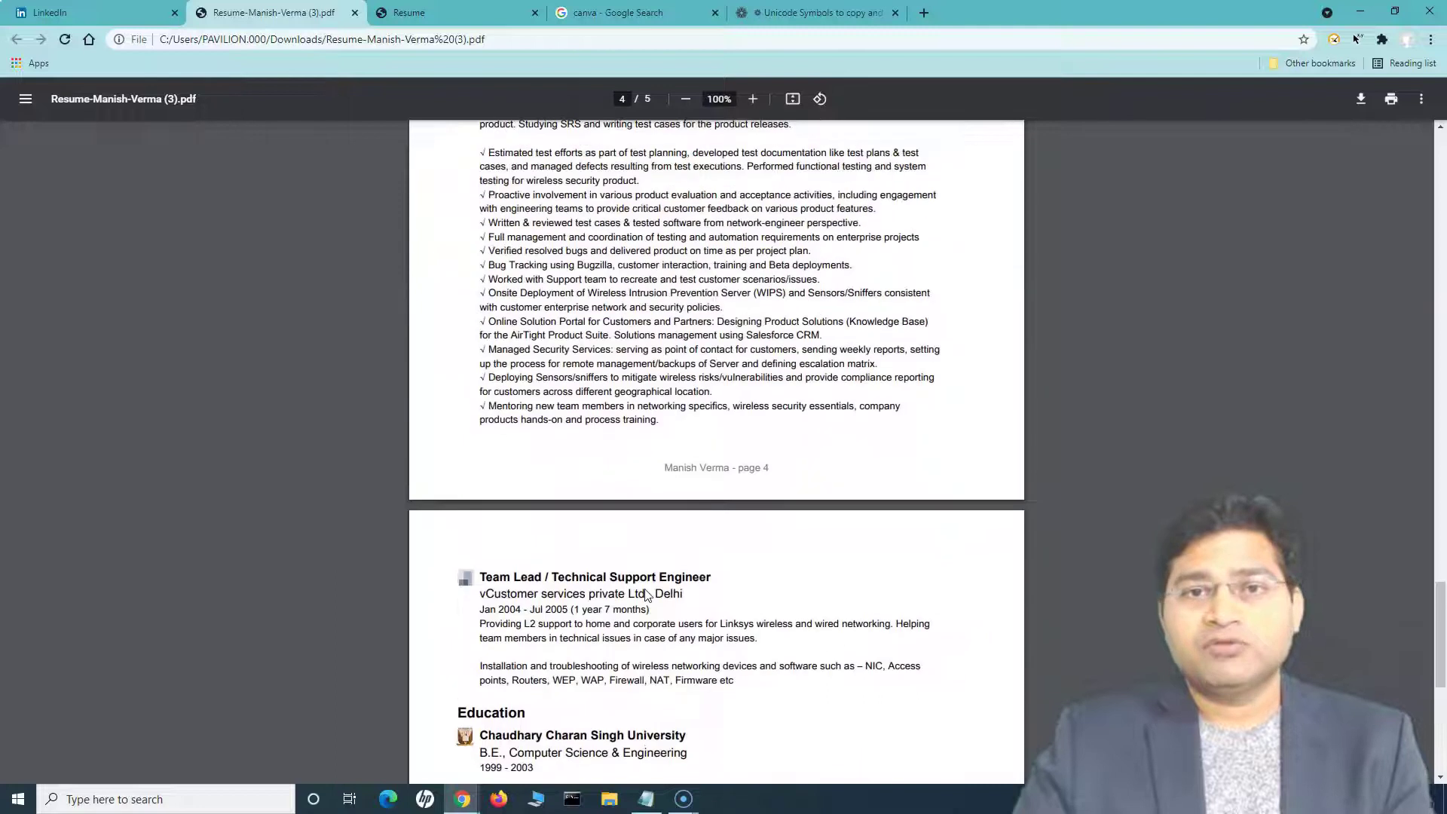
{"action": "scroll", "coordinate": [646, 596], "scroll_direction": "up", "scroll_amount": 14}
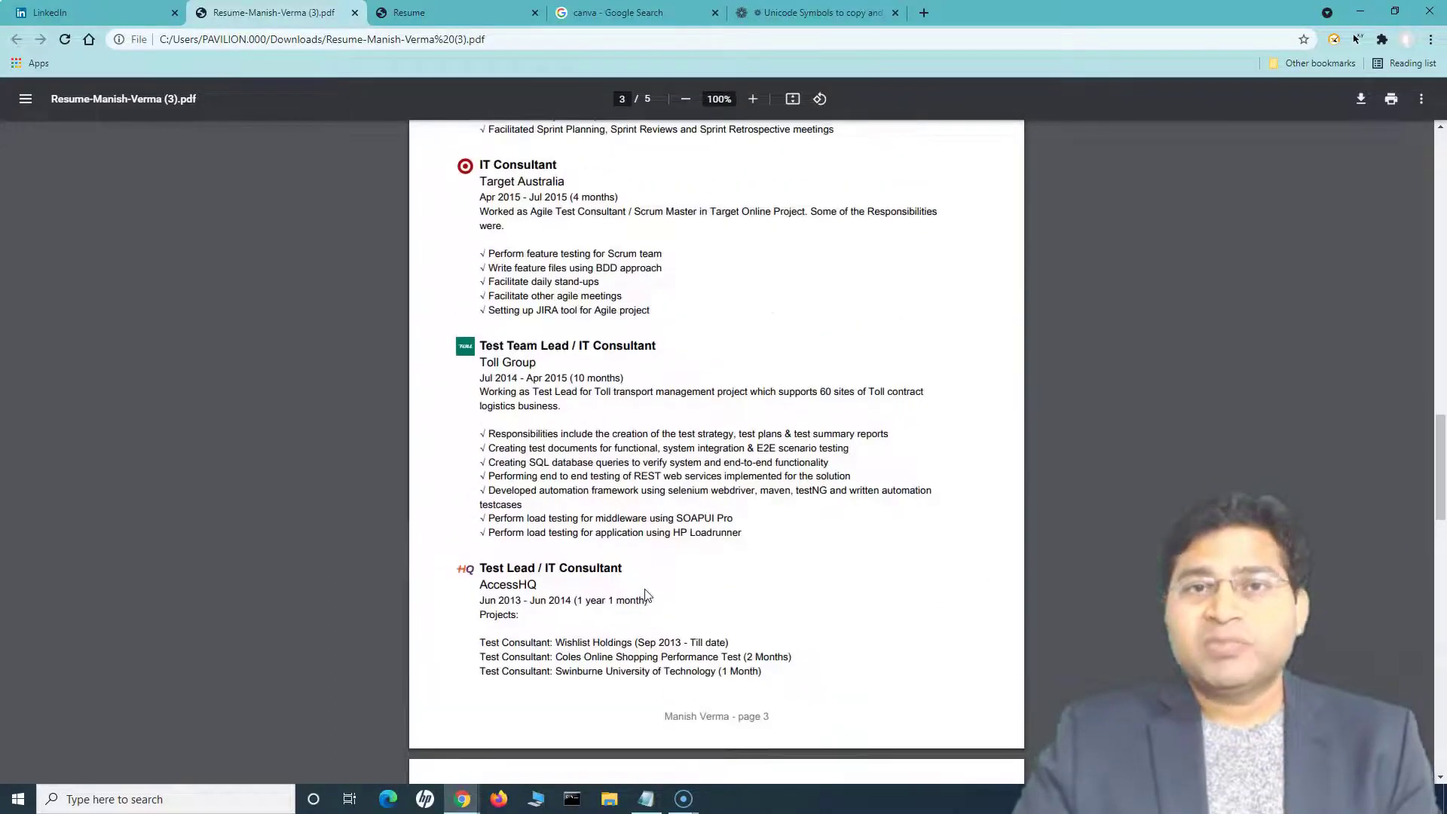
{"action": "scroll", "coordinate": [646, 595], "scroll_direction": "up", "scroll_amount": 3}
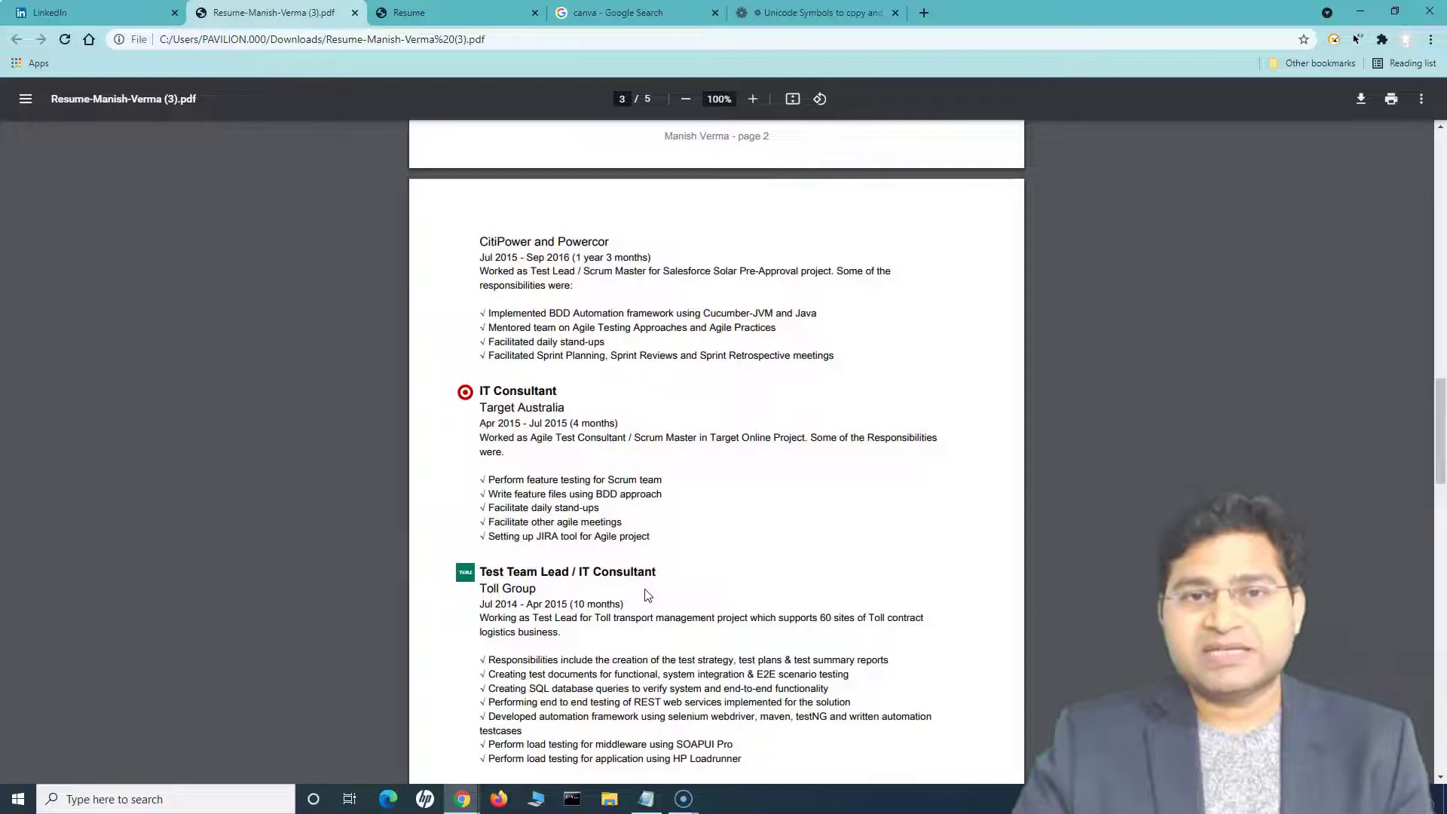
{"action": "scroll", "coordinate": [646, 595], "scroll_direction": "up", "scroll_amount": 13}
{"action": "scroll", "coordinate": [640, 595], "scroll_direction": "up", "scroll_amount": 8}
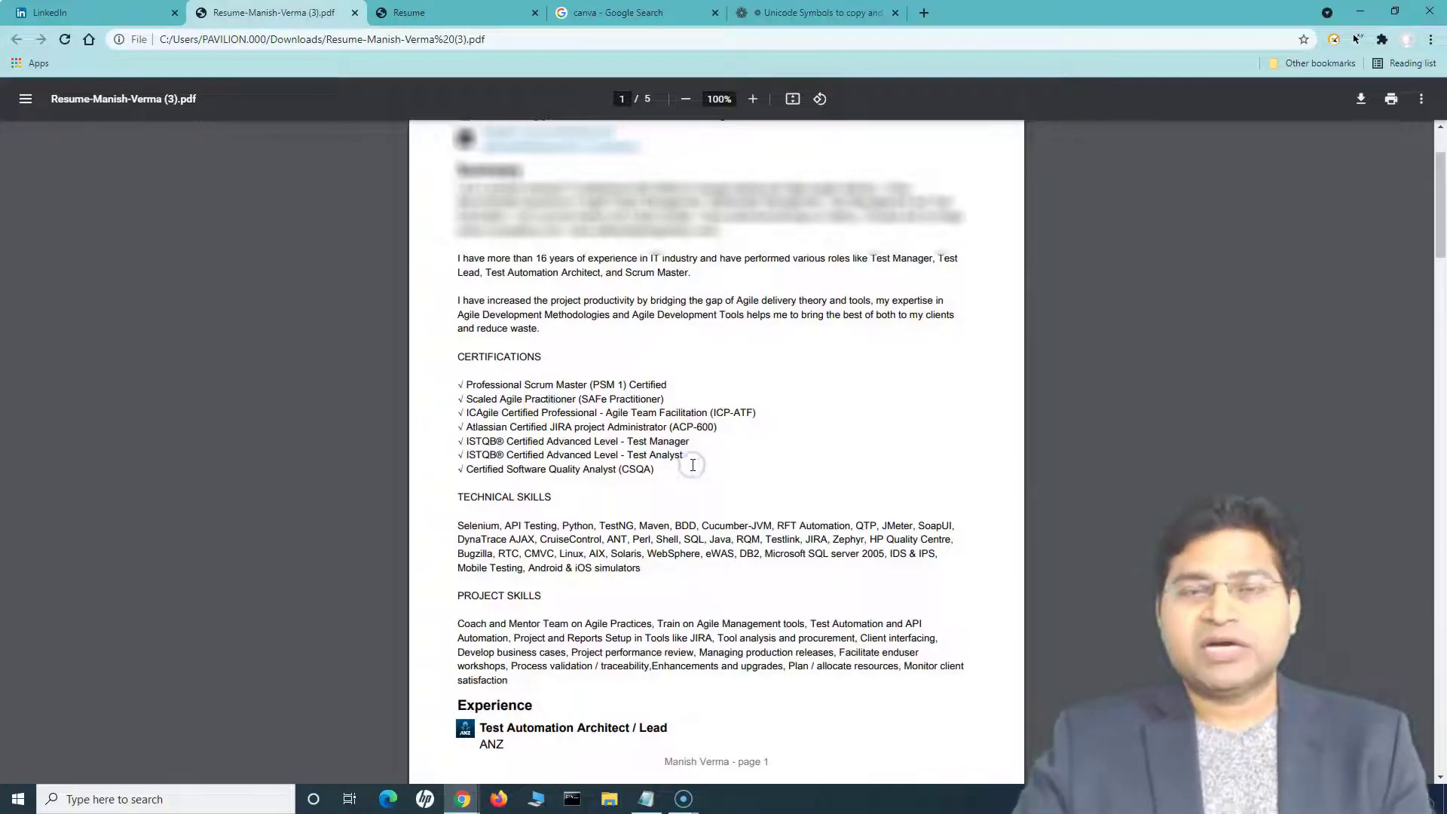
{"action": "scroll", "coordinate": [692, 465], "scroll_direction": "up", "scroll_amount": 2}
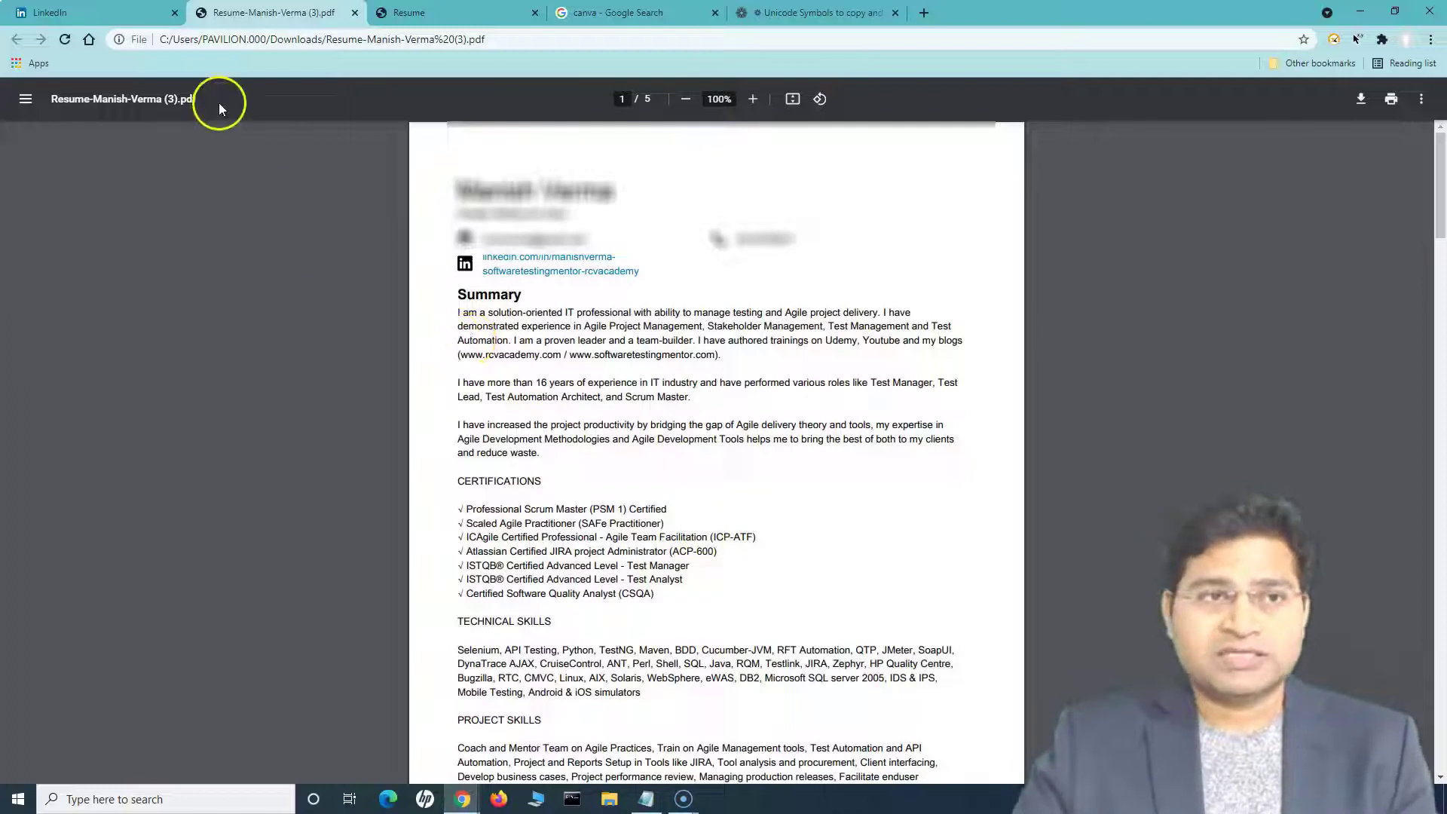
Return to LinkedIn, open Jobs and start a search to see suggested job searches
{"action": "left_click", "coordinate": [109, 15]}
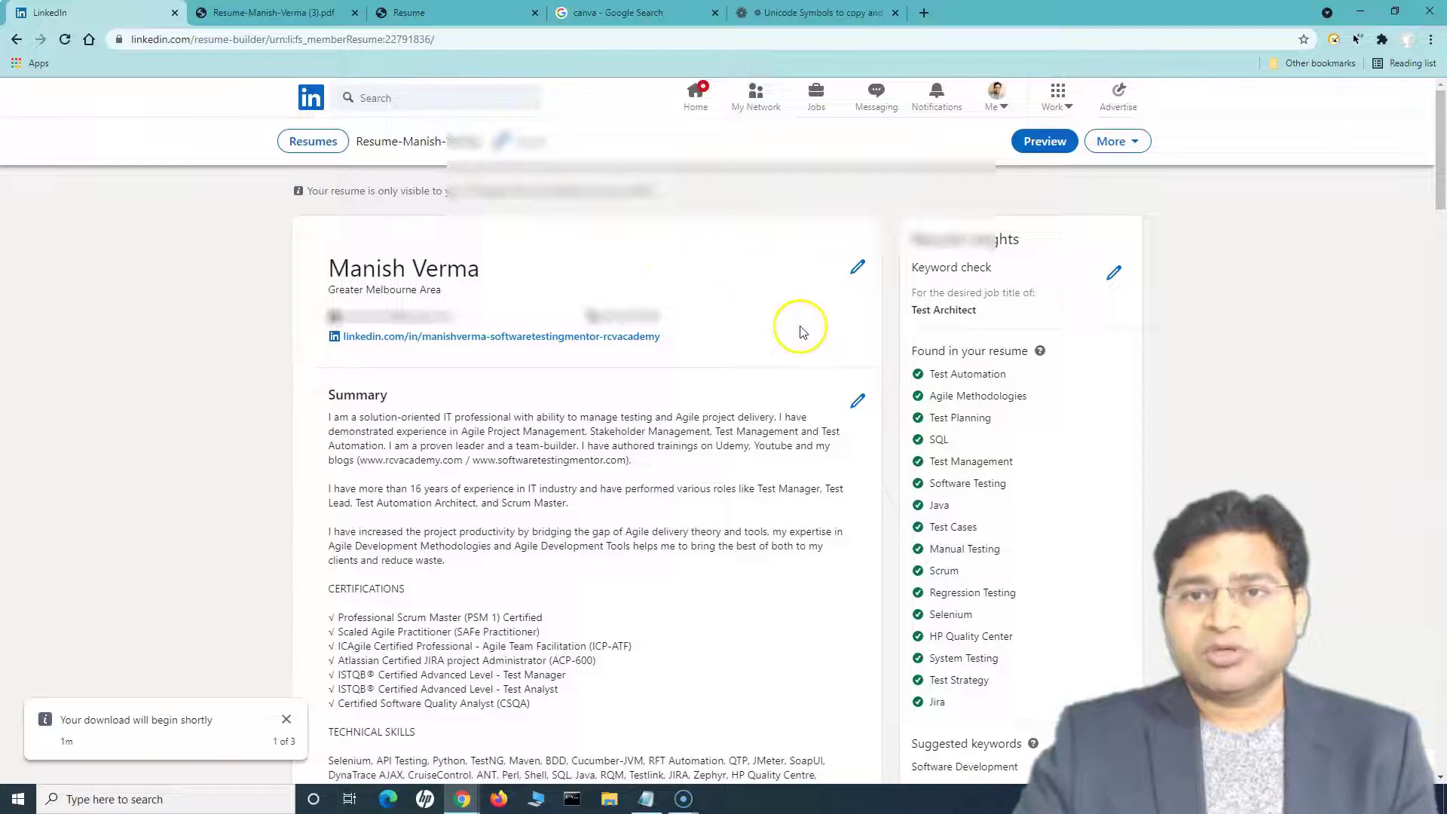
{"action": "left_click", "coordinate": [815, 100]}
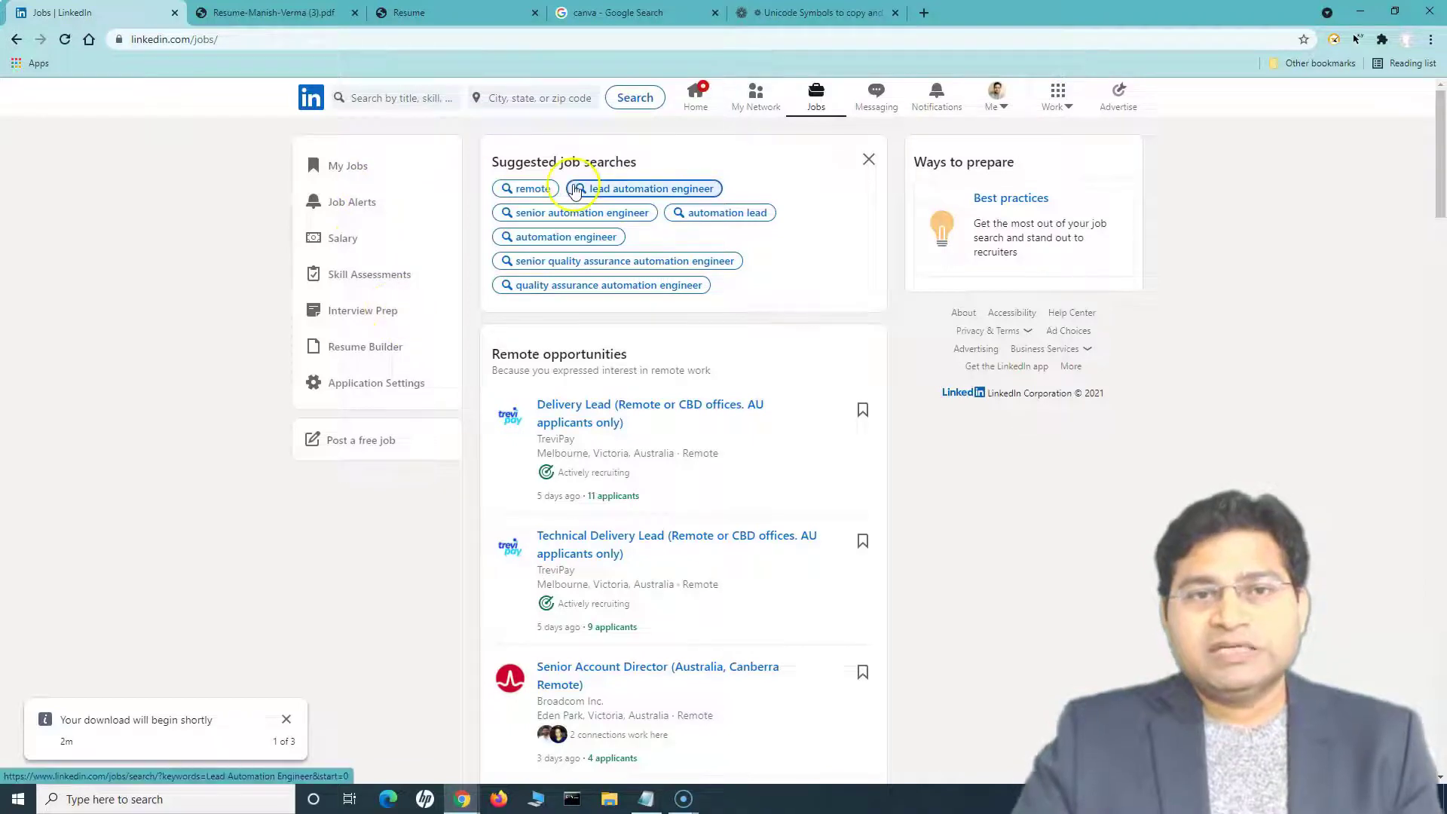
{"action": "left_click", "coordinate": [392, 98]}
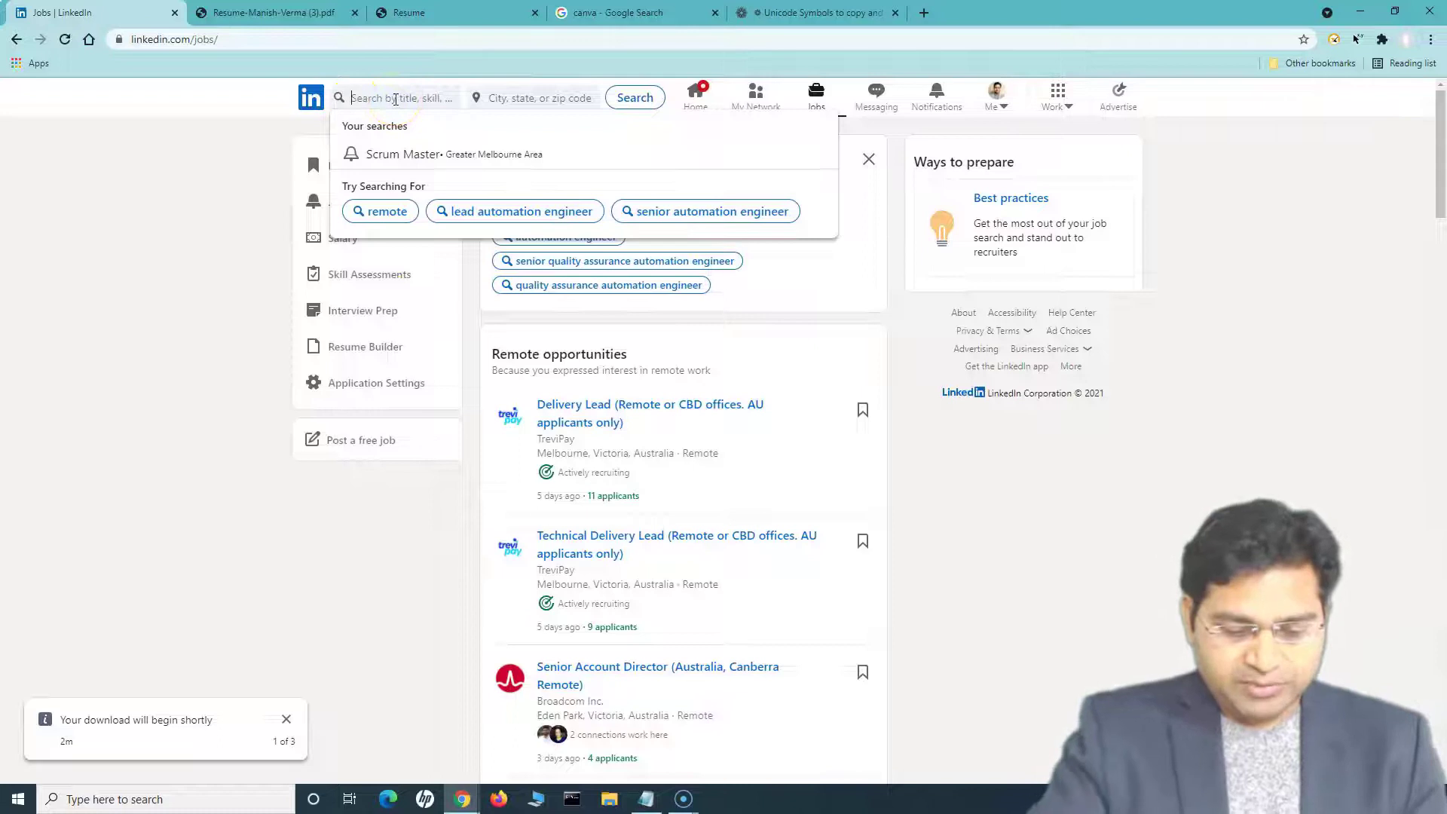
Search for test manager jobs in Australia and browse the 824 results
{"action": "type", "text": "test"}
{"action": "left_click", "coordinate": [420, 164]}
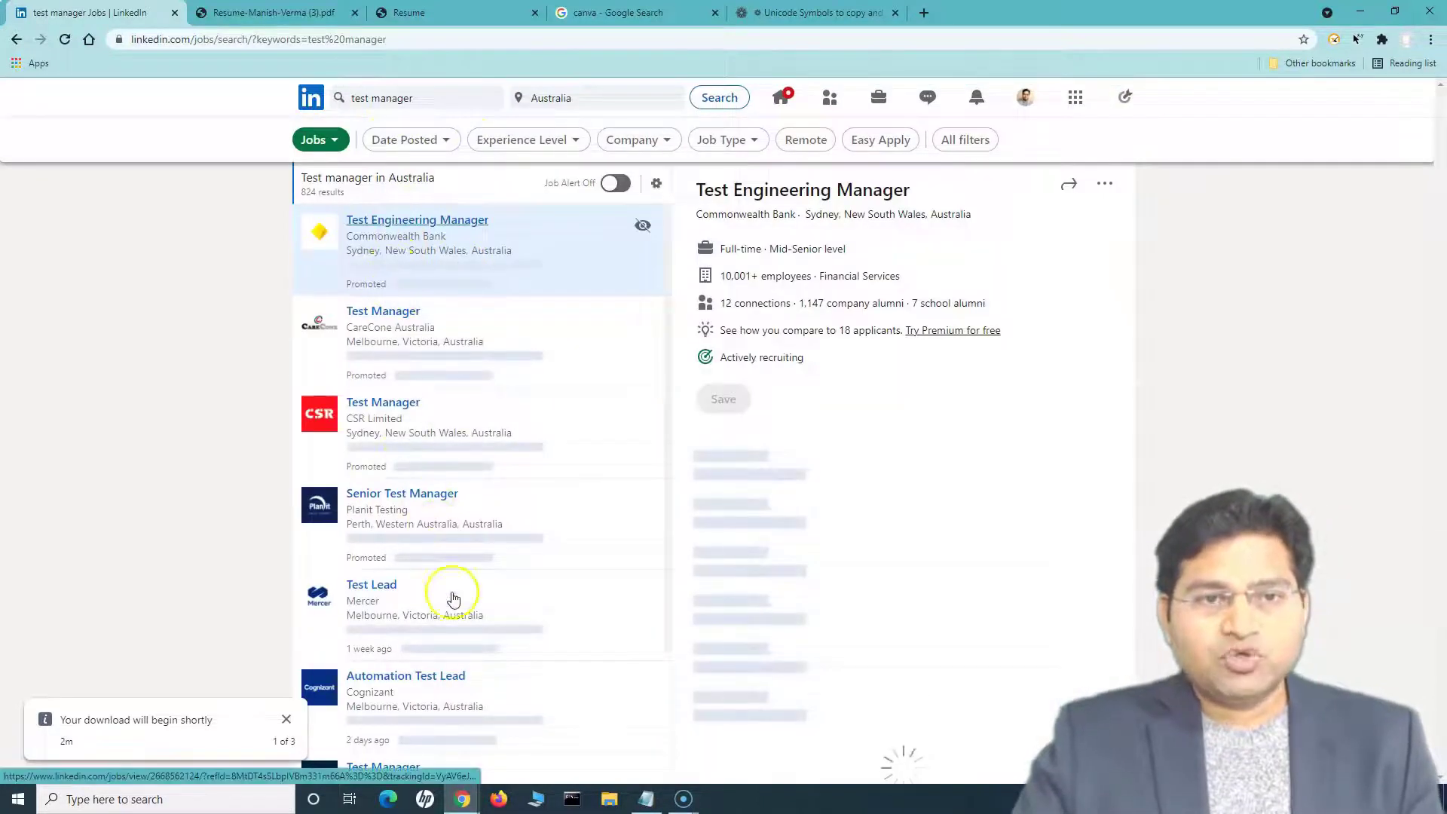
{"action": "scroll", "coordinate": [477, 571], "scroll_direction": "down", "scroll_amount": 1}
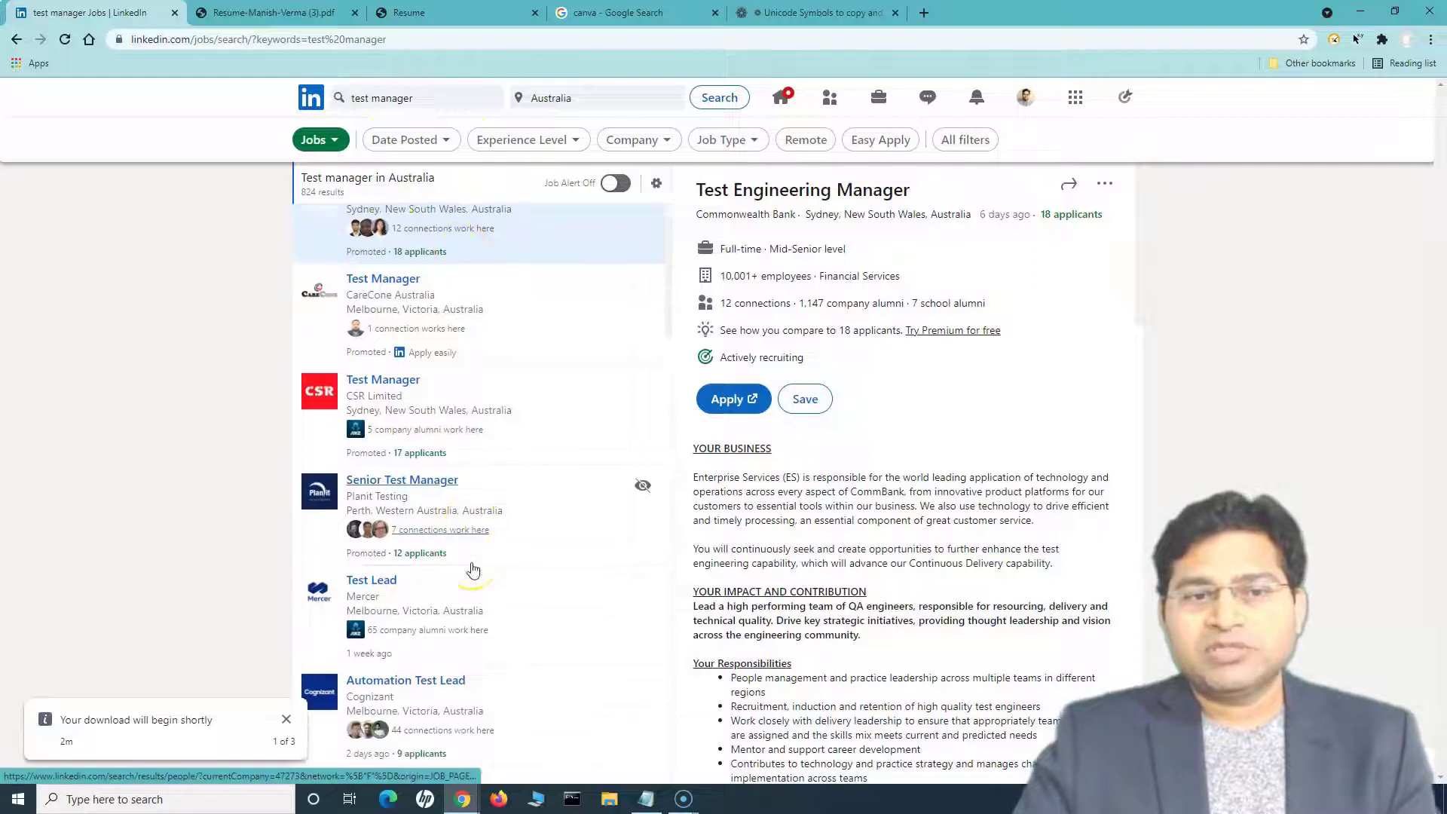
{"action": "scroll", "coordinate": [473, 569], "scroll_direction": "up", "scroll_amount": 1}
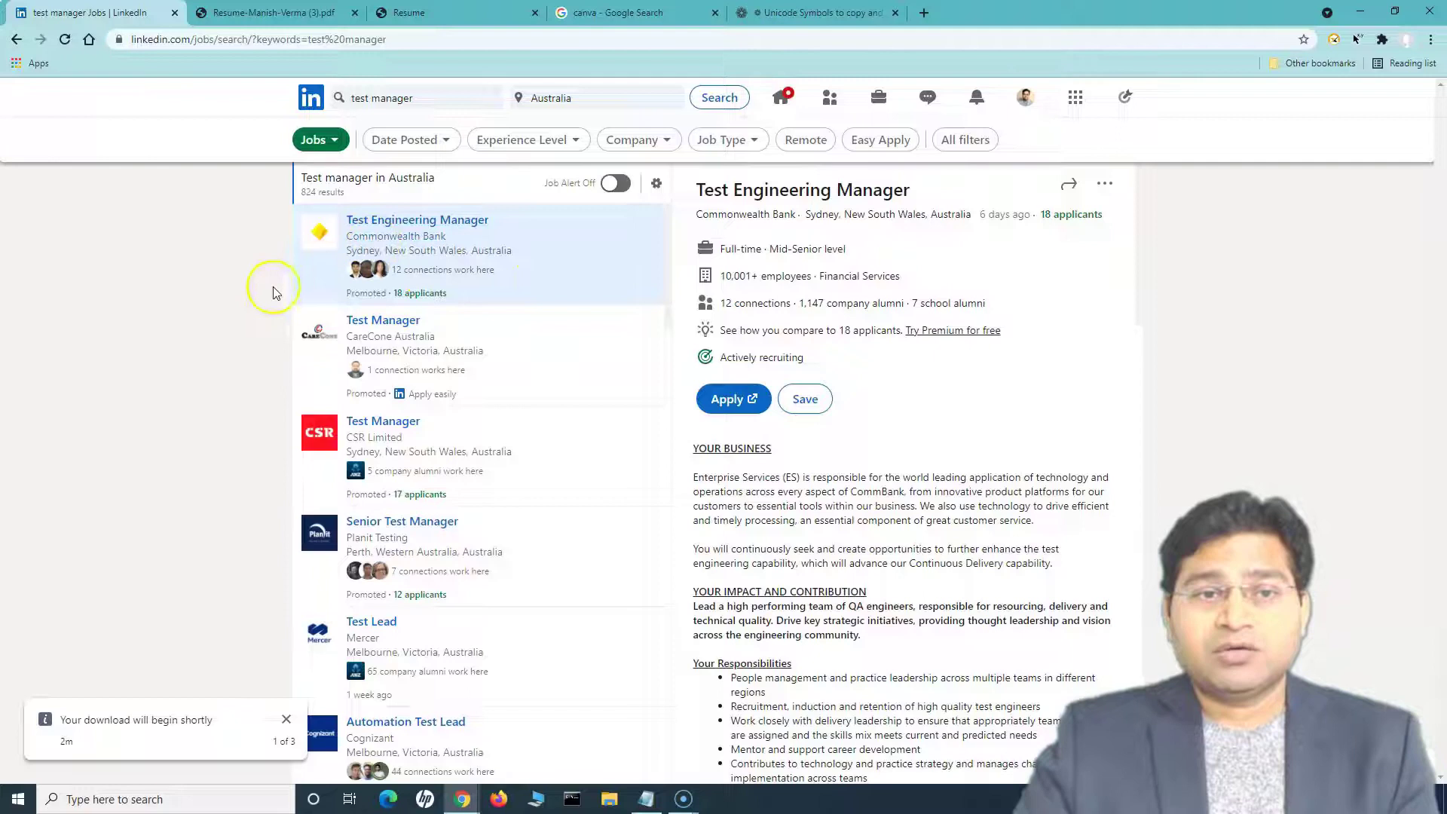
{"action": "scroll", "coordinate": [462, 486], "scroll_direction": "down", "scroll_amount": 3}
Open the Commonwealth Bank Test Engineering Manager listing and start applying
{"action": "left_click", "coordinate": [462, 490]}
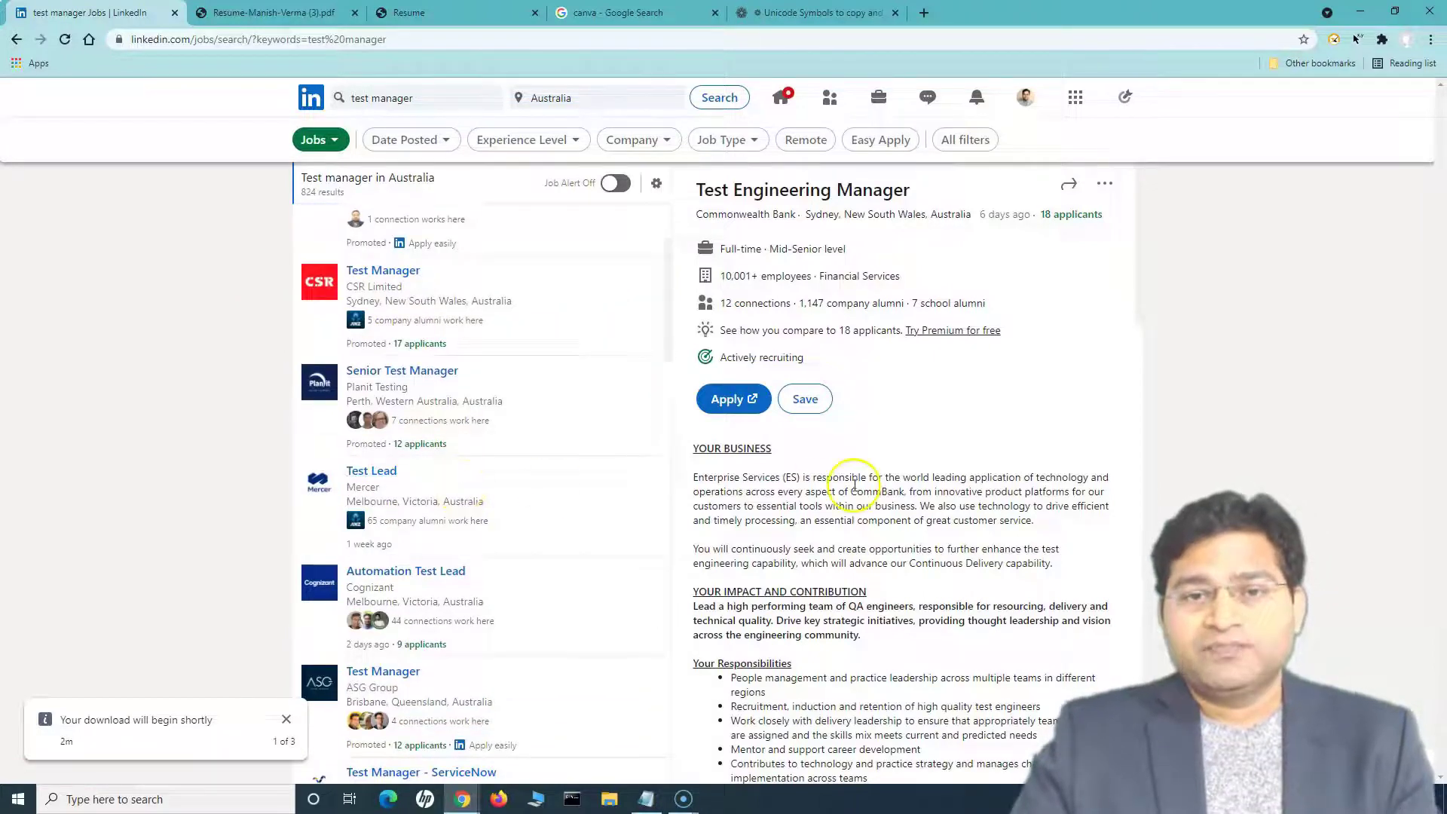
{"action": "scroll", "coordinate": [854, 486], "scroll_direction": "down", "scroll_amount": 3}
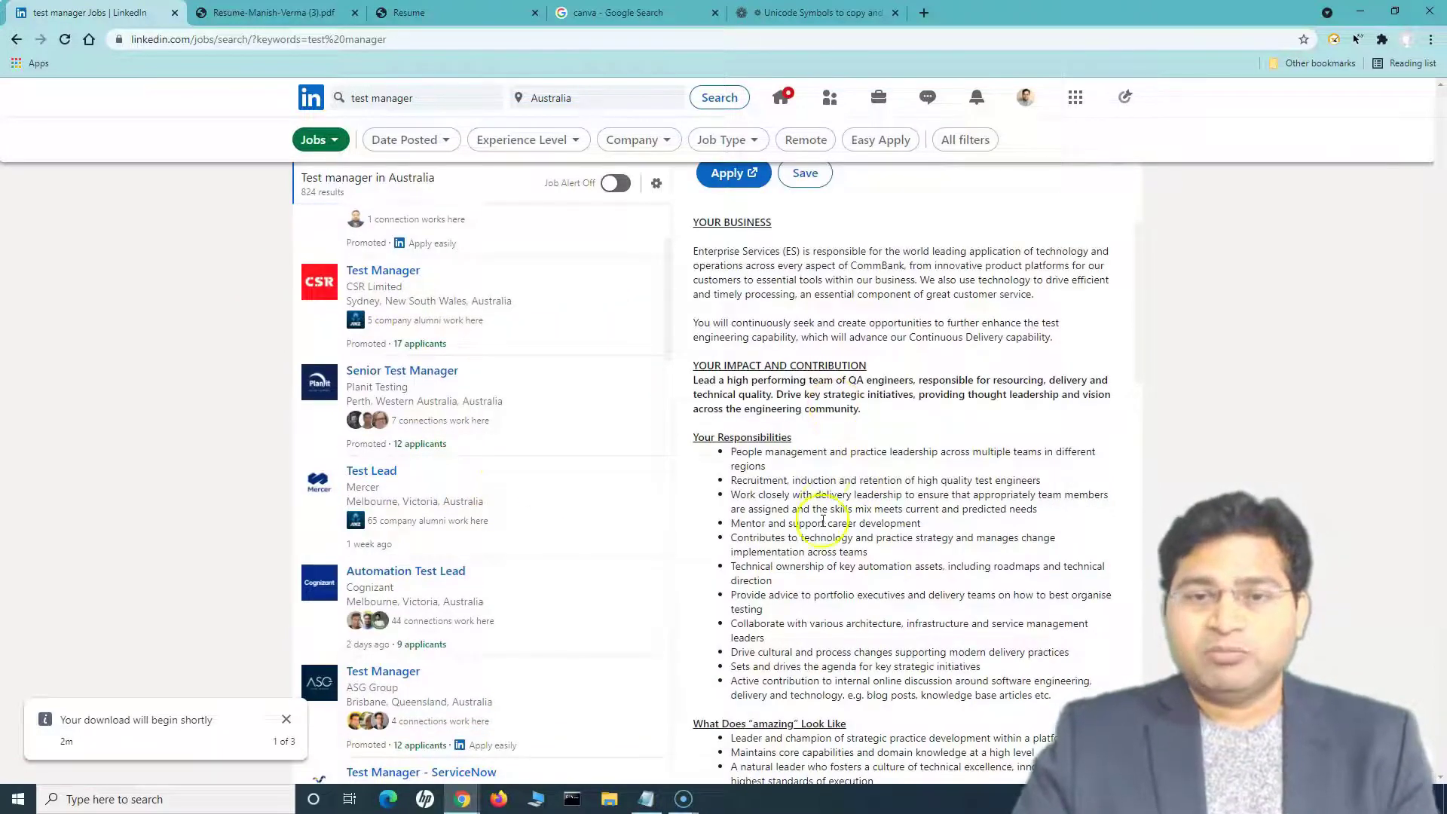
{"action": "scroll", "coordinate": [829, 453], "scroll_direction": "down", "scroll_amount": 15}
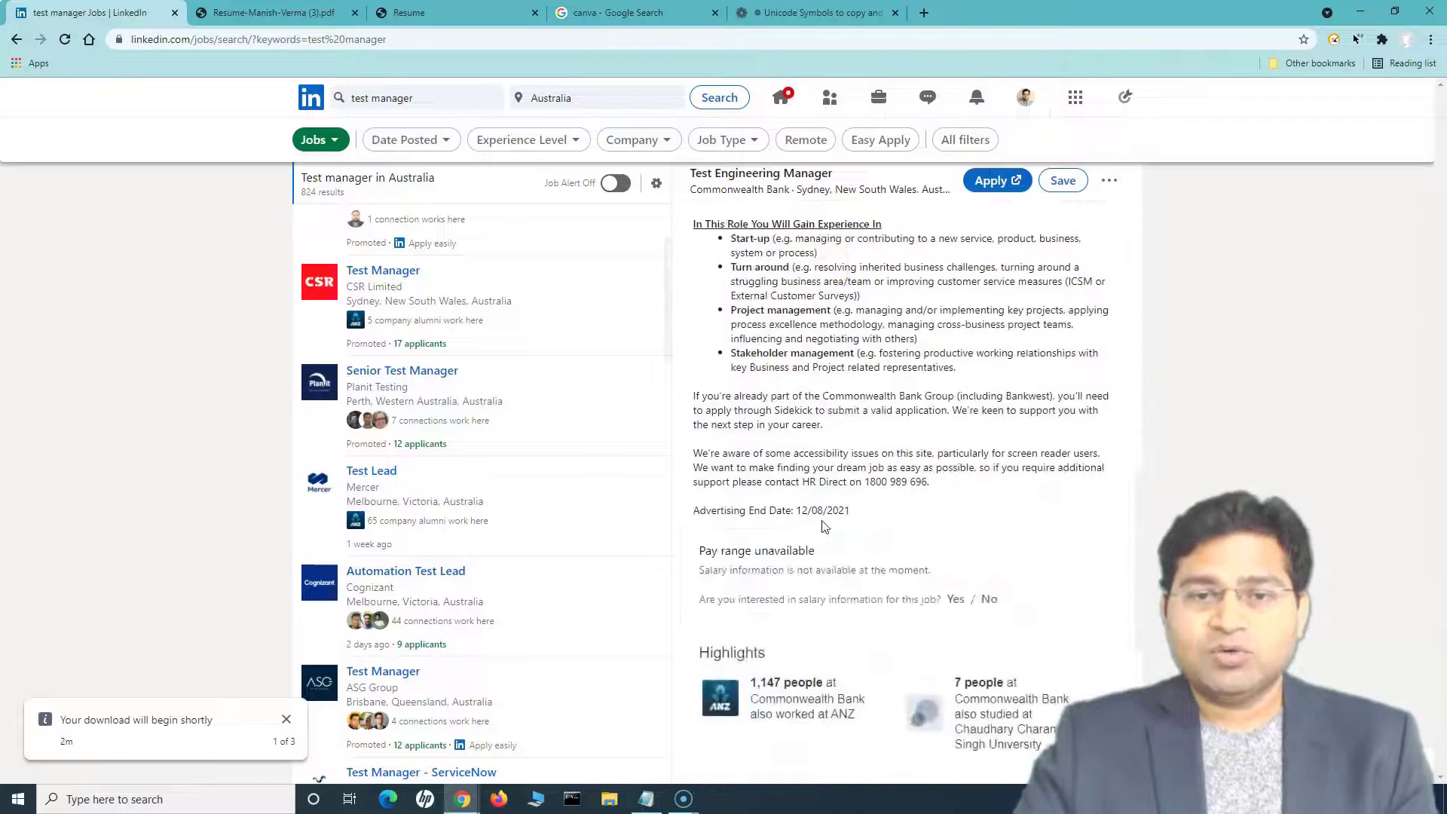
{"action": "scroll", "coordinate": [829, 452], "scroll_direction": "up", "scroll_amount": 3}
{"action": "left_click", "coordinate": [990, 183]}
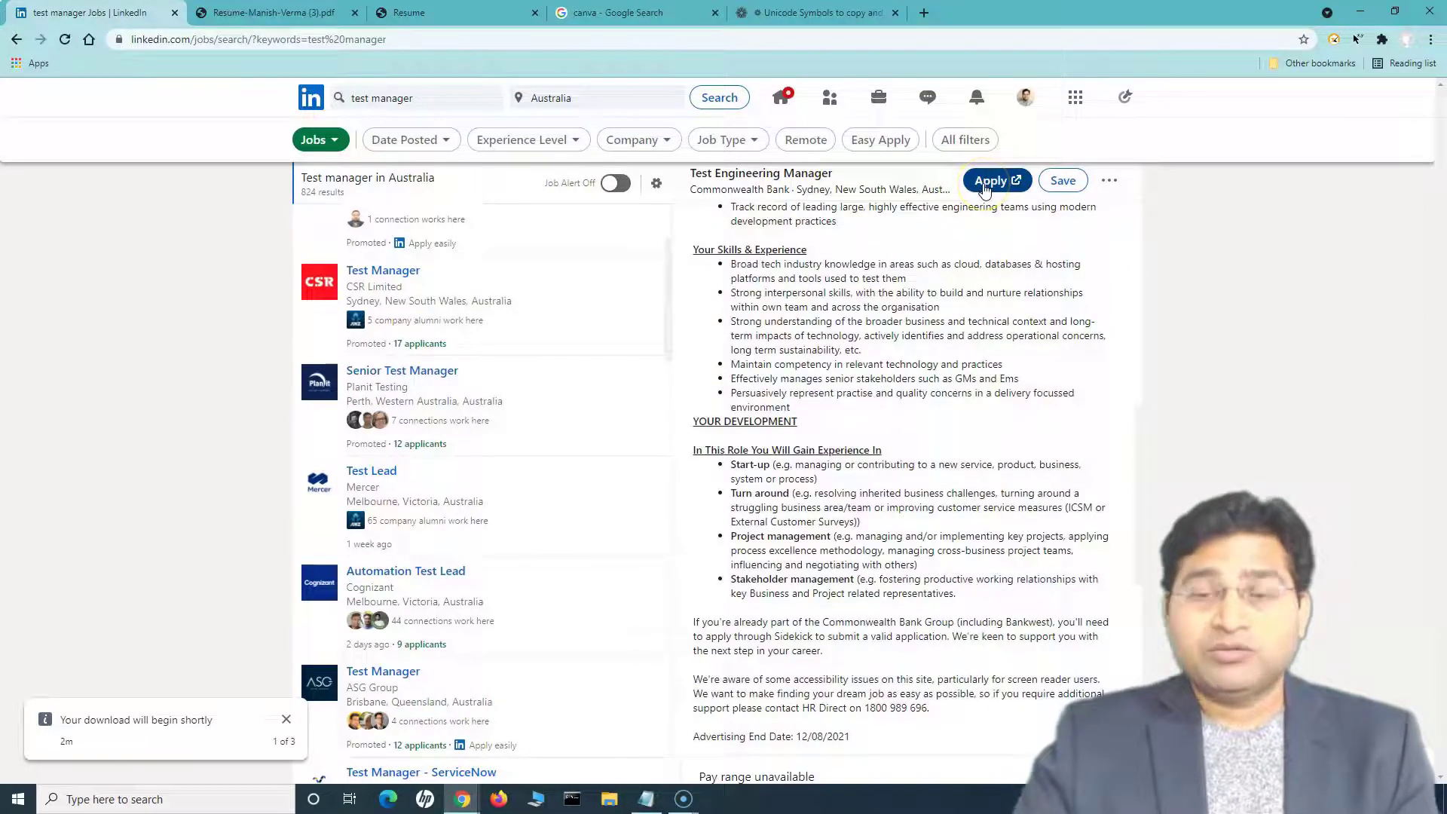